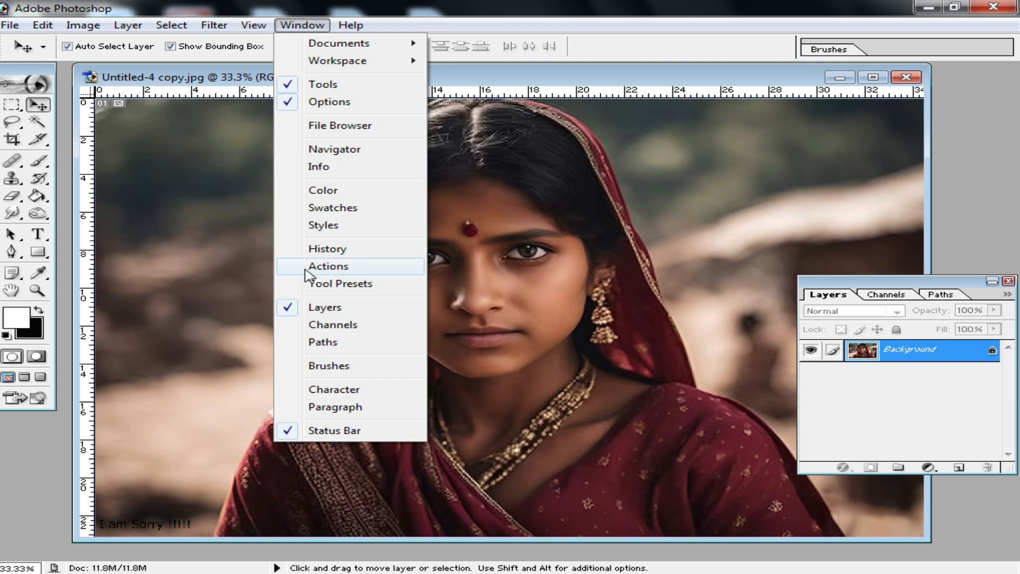
Bring up the recorded actions list and create a new action set named Set 7
{"action": "left_click", "coordinate": [344, 266]}
{"action": "left_click_drag", "start_coordinate": [898, 282], "coordinate": [875, 173]}
{"action": "left_click_drag", "start_coordinate": [987, 263], "coordinate": [988, 312]}
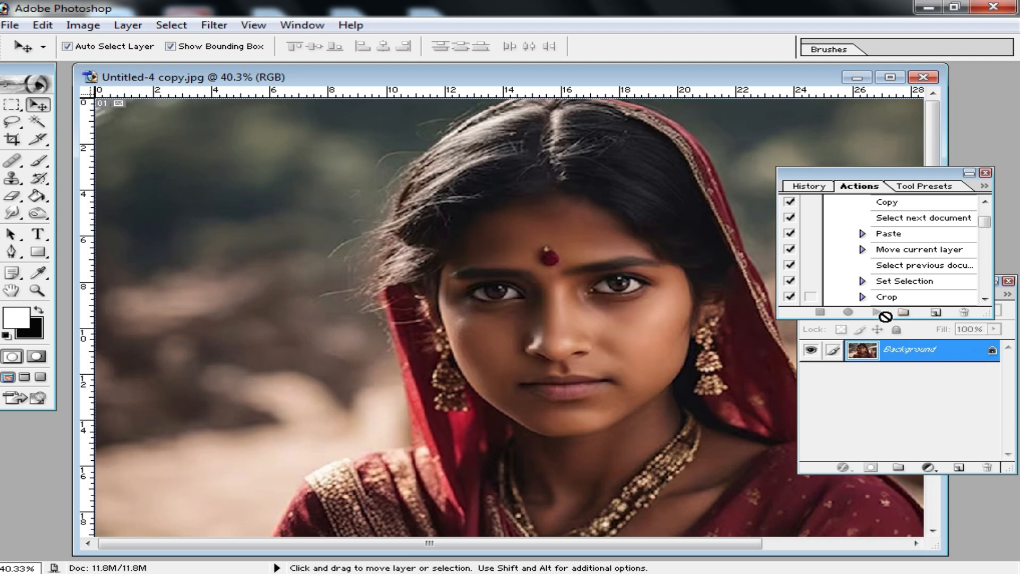
{"action": "left_click", "coordinate": [905, 313]}
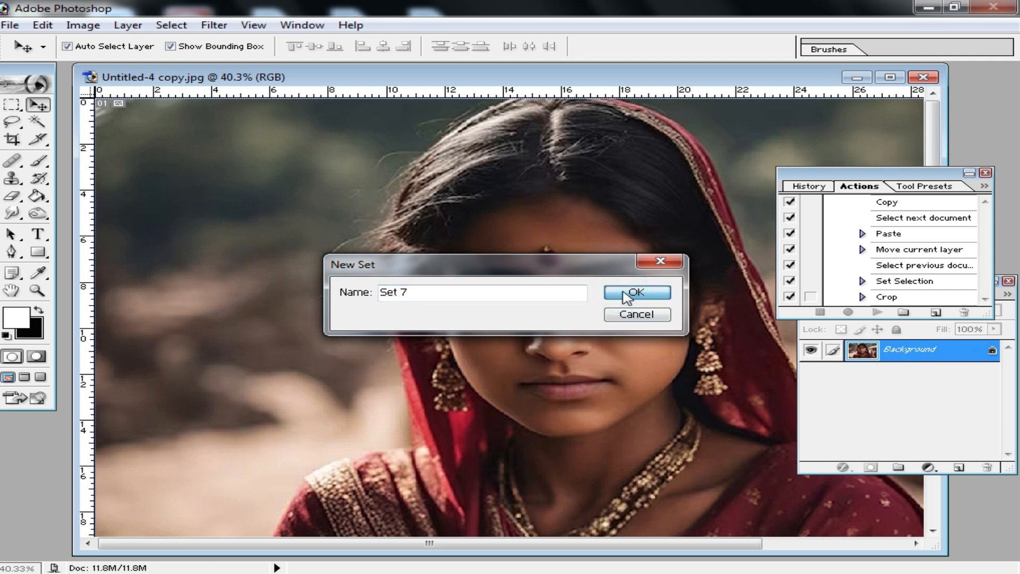
{"action": "left_click", "coordinate": [640, 292]}
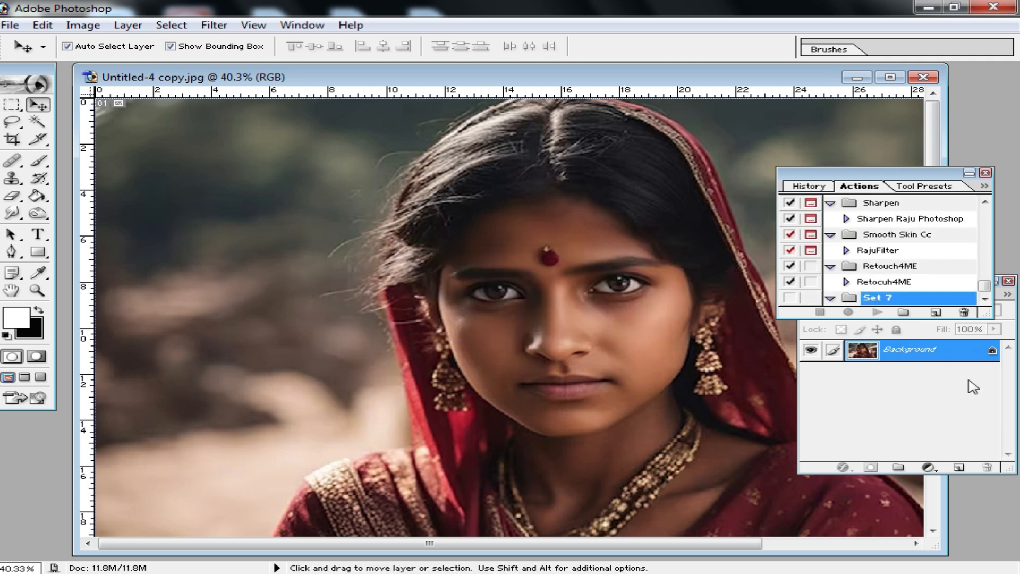
Create Action 7 in Set 7 with function key F12 and start recording it
{"action": "left_click", "coordinate": [936, 314]}
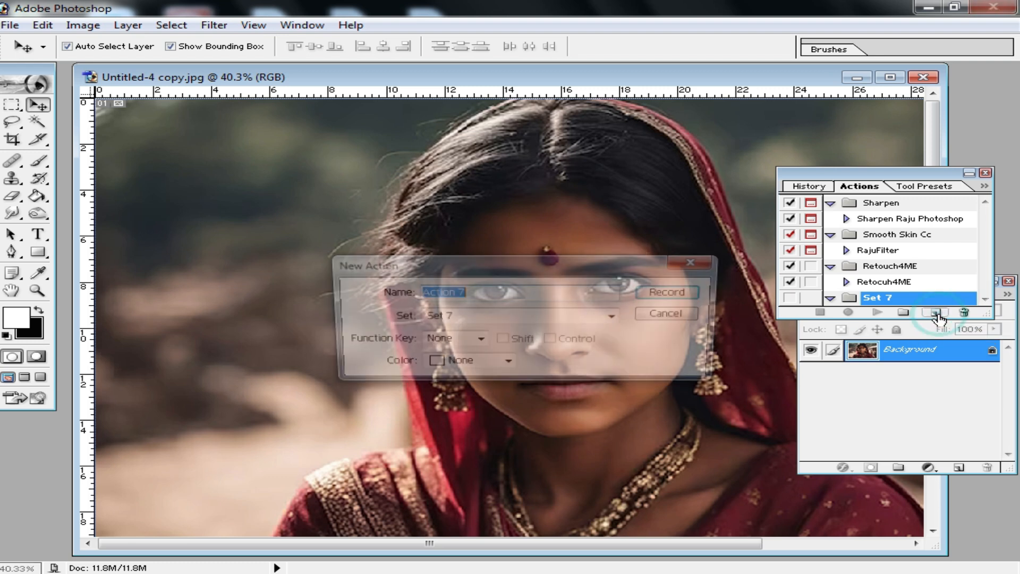
{"action": "left_click", "coordinate": [478, 341]}
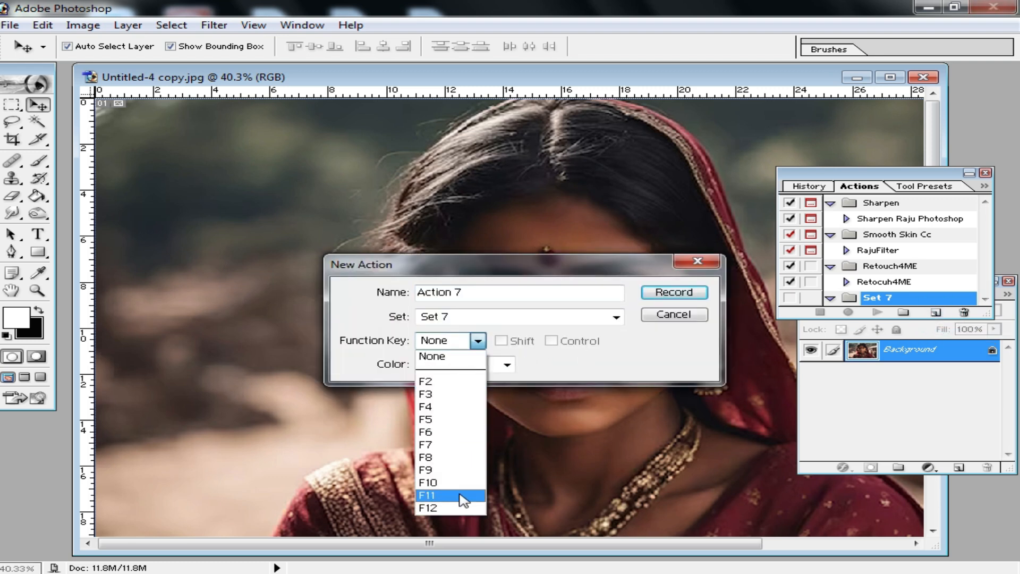
{"action": "left_click", "coordinate": [436, 508]}
{"action": "left_click", "coordinate": [674, 291]}
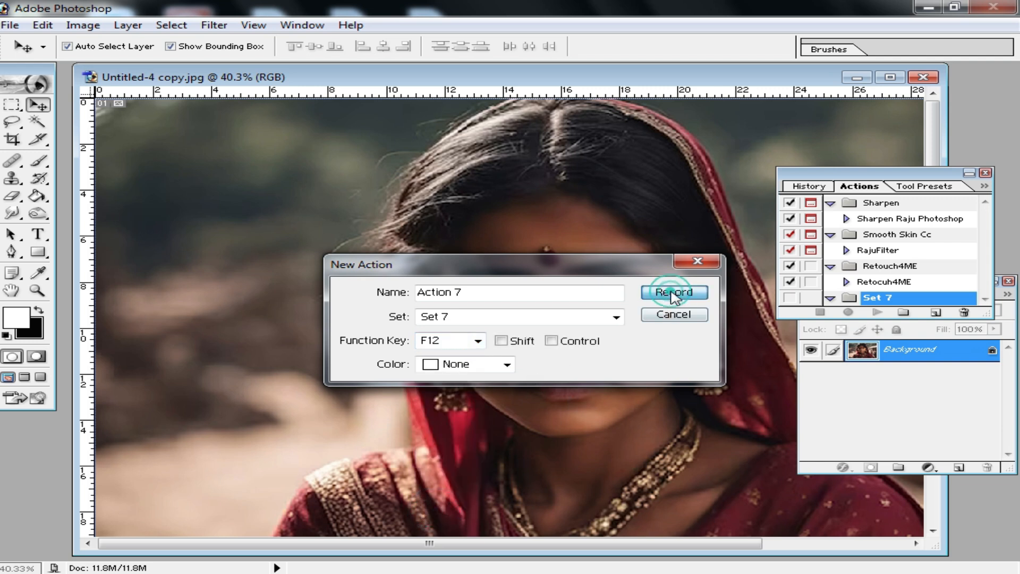
Add a white (FFFFFF) solid color fill layer above the photo and set its blend mode to Soft Light
{"action": "left_click_drag", "start_coordinate": [909, 178], "coordinate": [156, 365]}
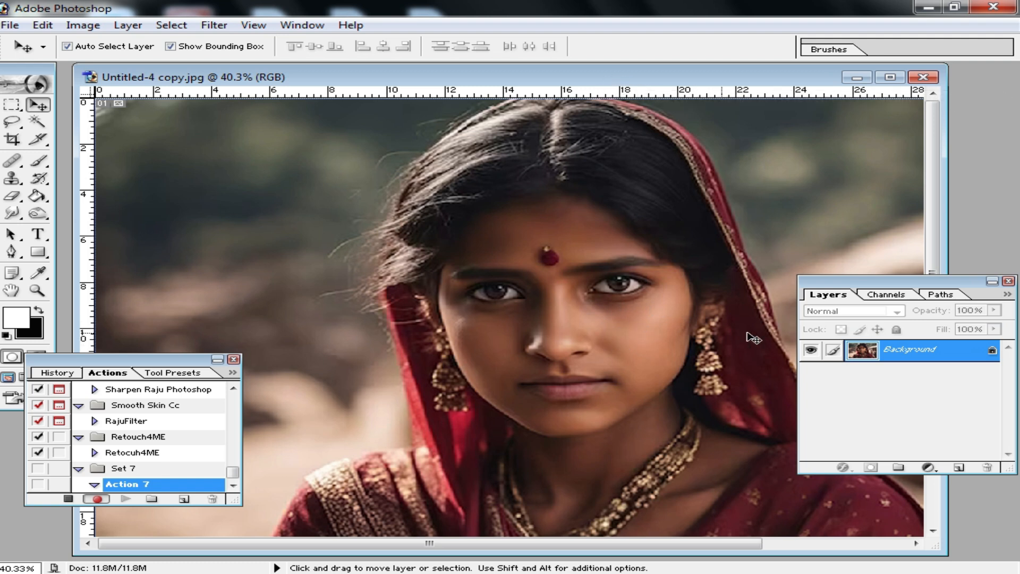
{"action": "left_click", "coordinate": [929, 468]}
{"action": "left_click", "coordinate": [875, 210]}
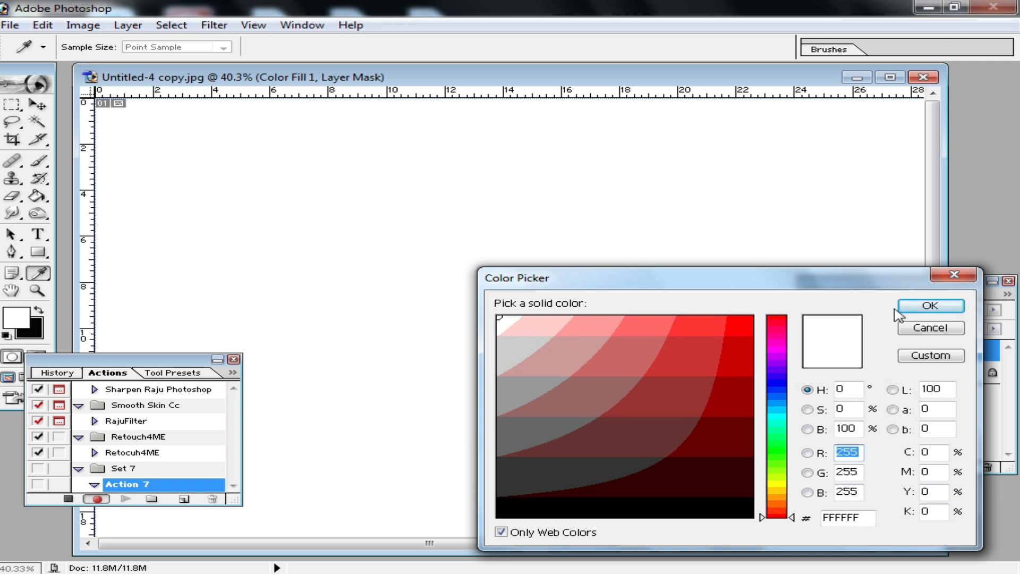
{"action": "left_click", "coordinate": [956, 307]}
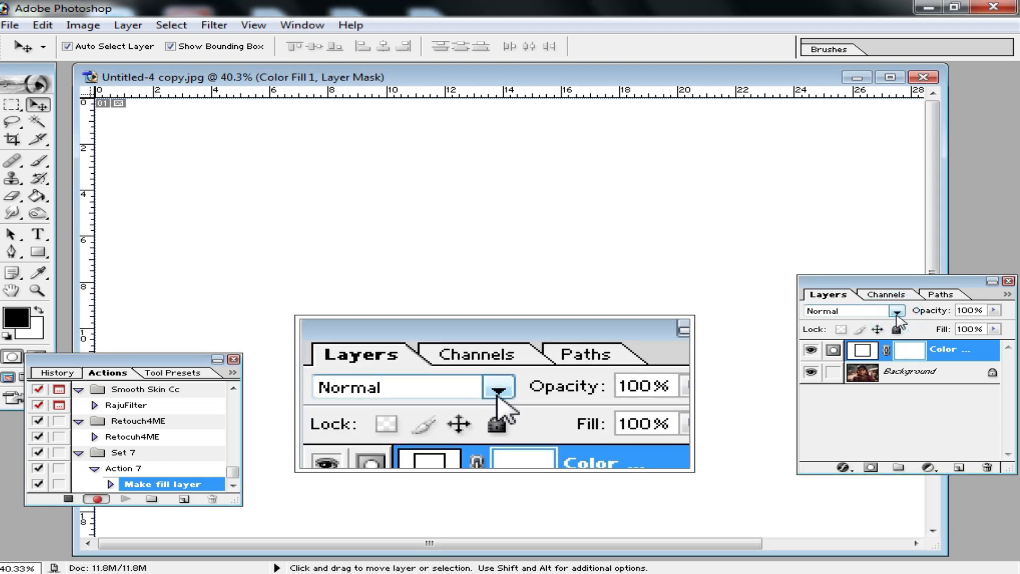
{"action": "left_click", "coordinate": [897, 312]}
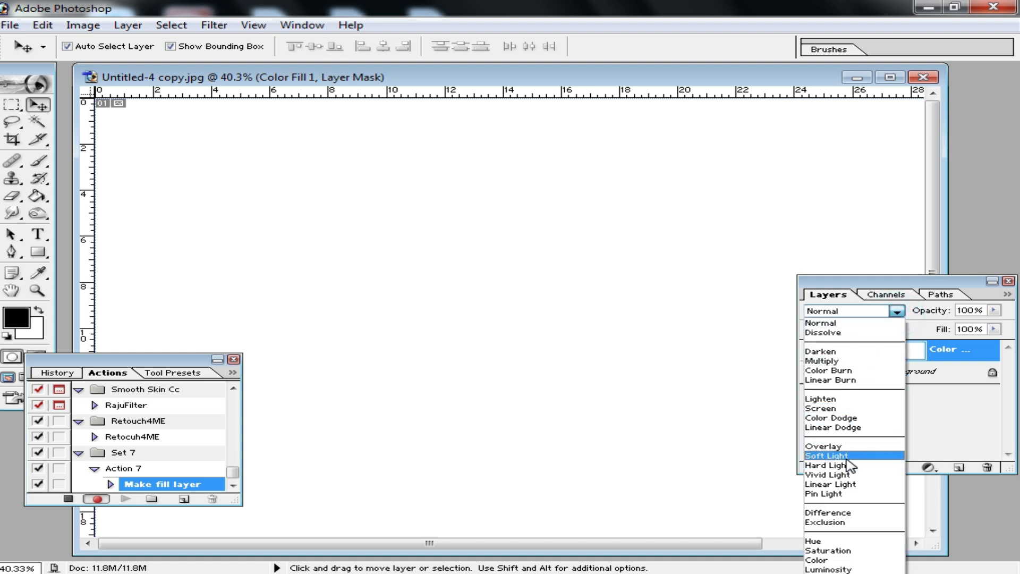
{"action": "left_click", "coordinate": [849, 458]}
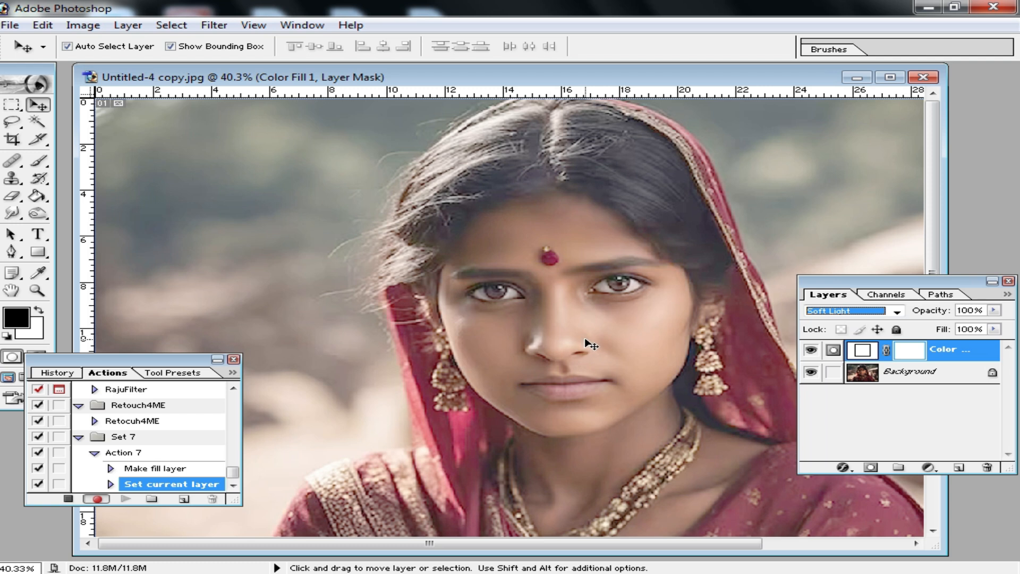
{"action": "left_click", "coordinate": [926, 384]}
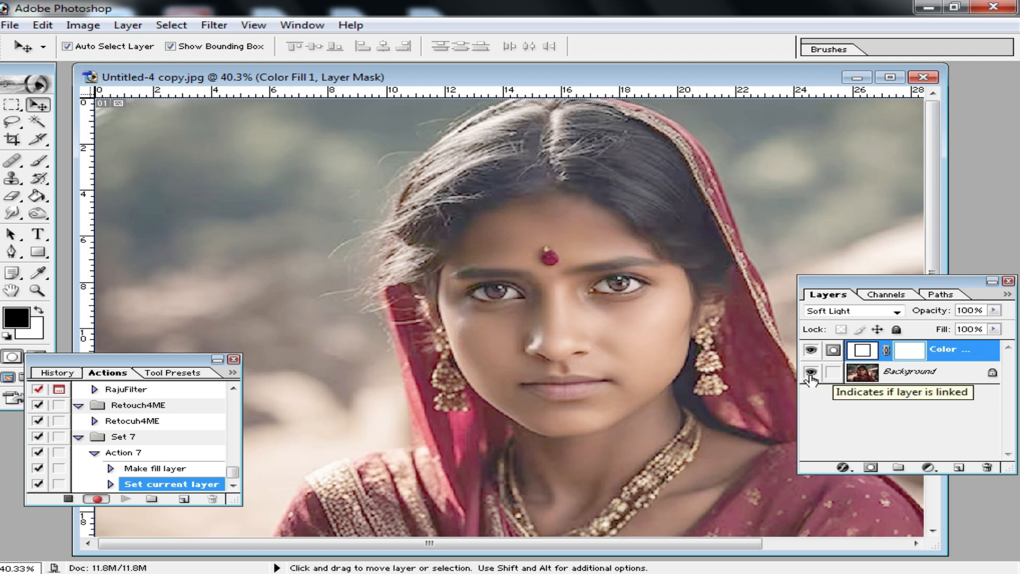
Stop recording the action, close the actions list and move the image window aside
{"action": "left_click", "coordinate": [69, 499]}
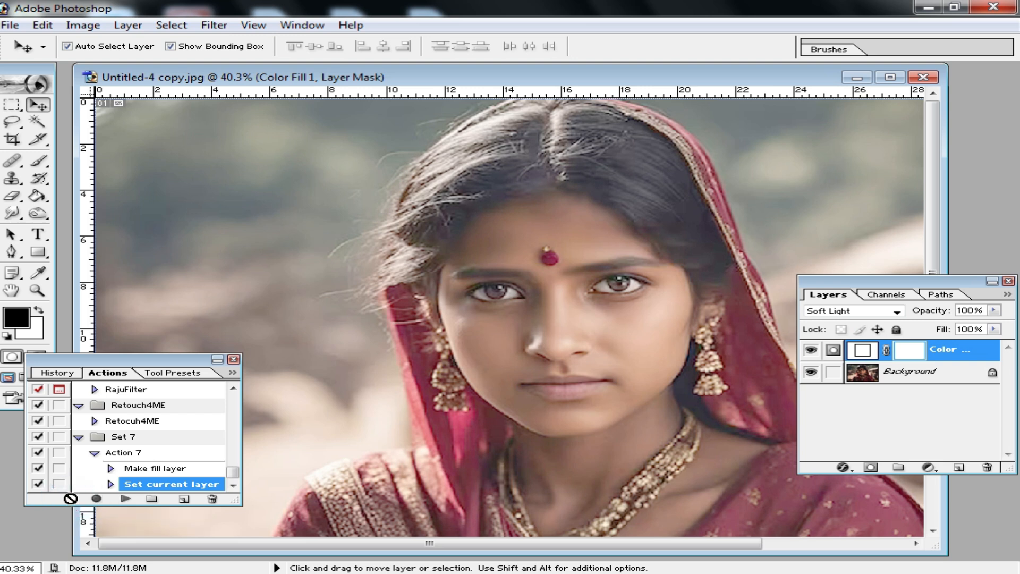
{"action": "left_click", "coordinate": [233, 359]}
{"action": "left_click_drag", "start_coordinate": [735, 83], "coordinate": [636, 97]}
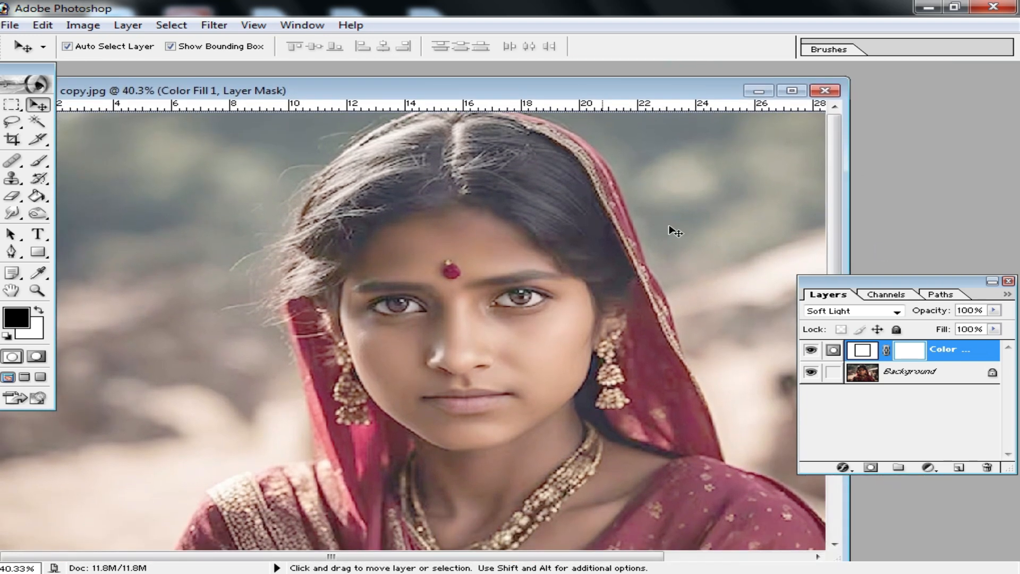
Delete the white color fill layer and undo the deletion
{"action": "right_click", "coordinate": [932, 354]}
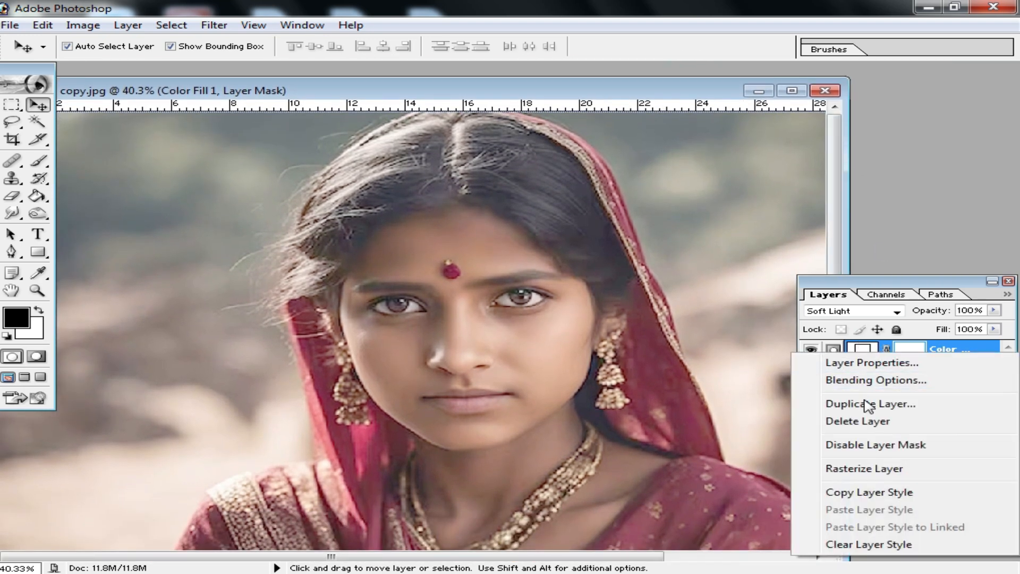
{"action": "left_click", "coordinate": [883, 422]}
{"action": "left_click", "coordinate": [467, 229]}
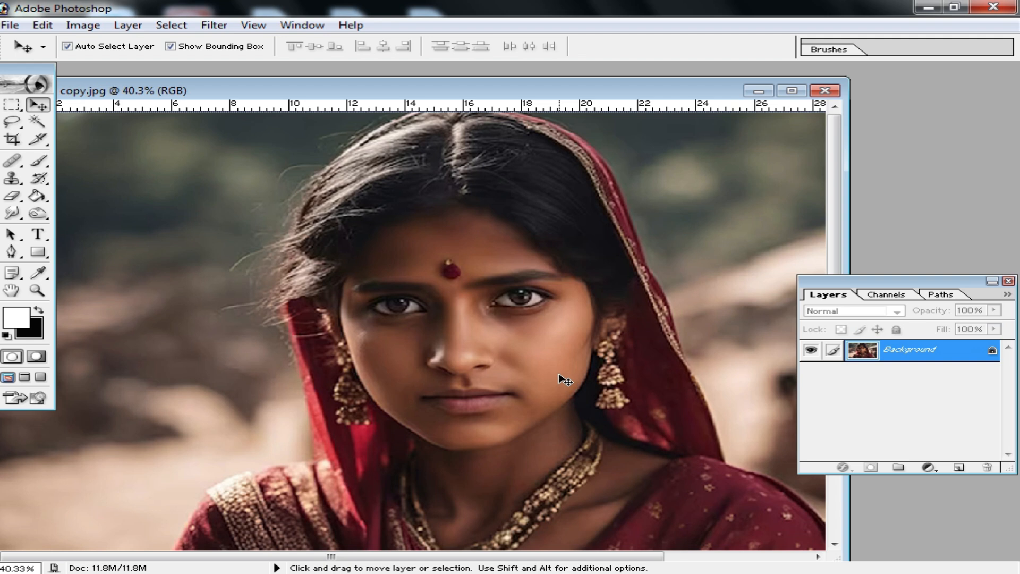
{"action": "key", "text": "ctrl+z"}
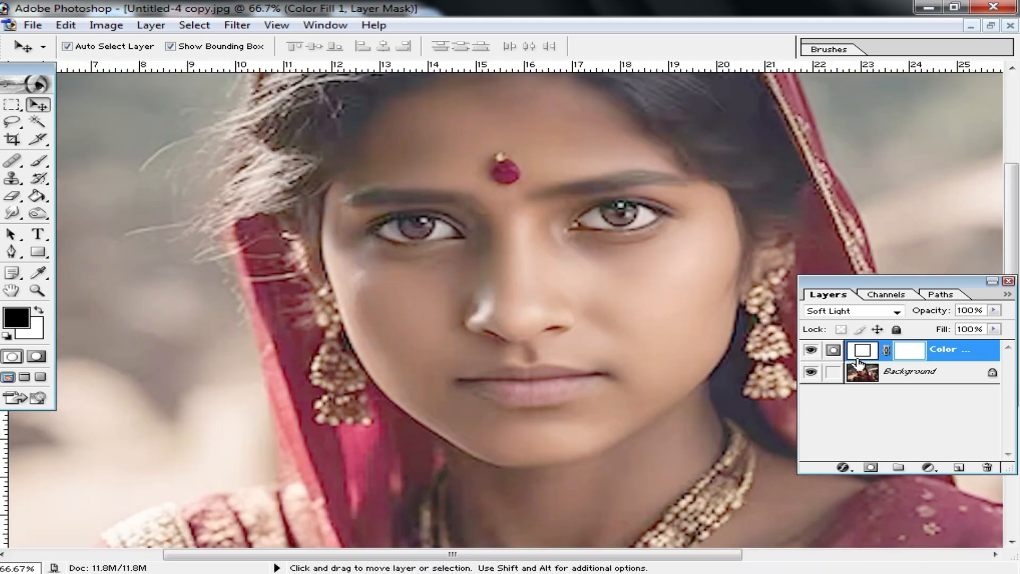
Hide the white fill layer, try brightening the Background with Curves at input 95 and output 175, and show the fill layer again
{"action": "left_click", "coordinate": [811, 350]}
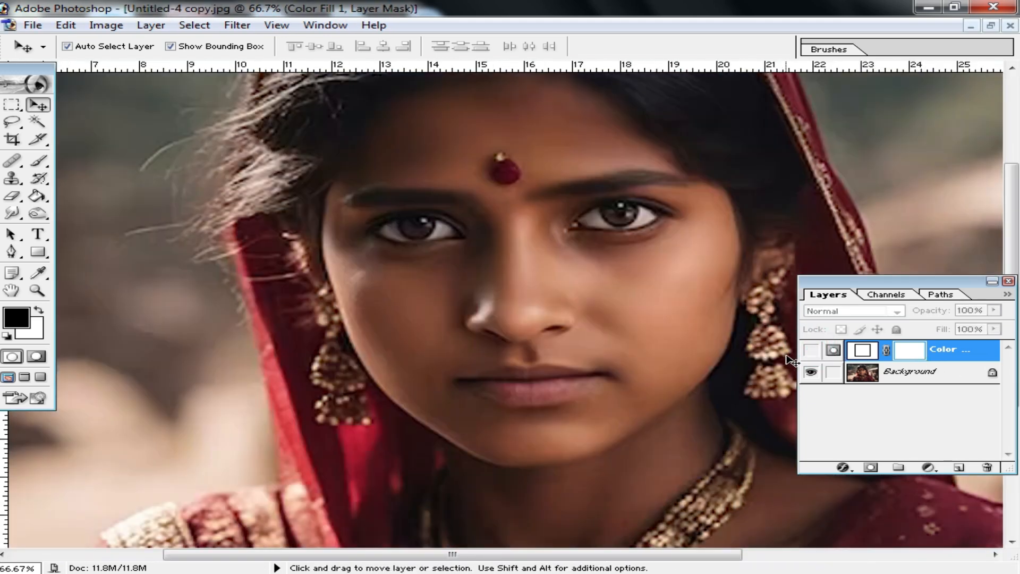
{"action": "left_click", "coordinate": [918, 370]}
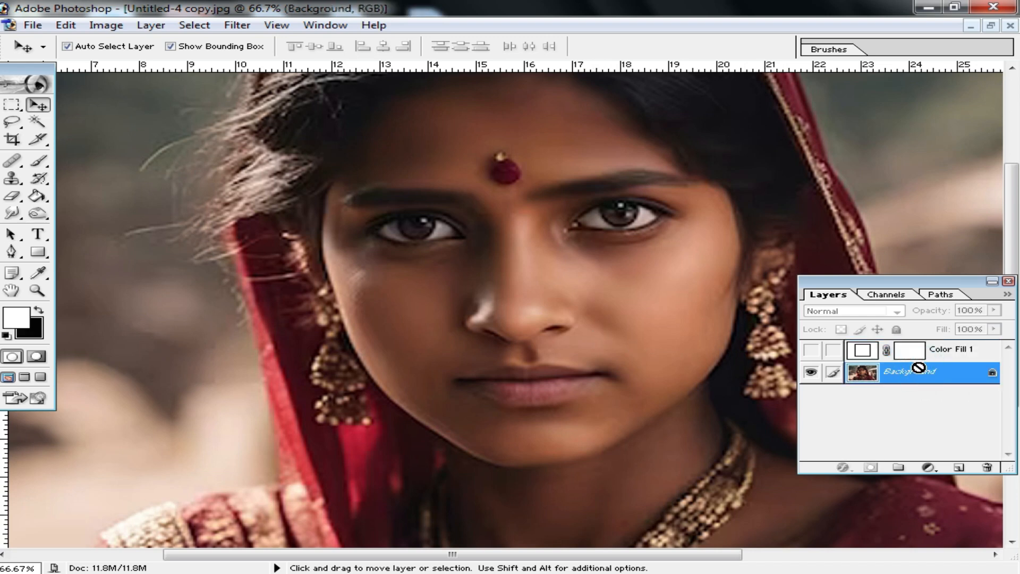
{"action": "key", "text": "ctrl+m"}
{"action": "left_click_drag", "start_coordinate": [706, 357], "coordinate": [700, 336]}
{"action": "left_click_drag", "start_coordinate": [663, 379], "coordinate": [676, 320]}
{"action": "left_click", "coordinate": [876, 297]}
{"action": "key", "text": "ctrl+m"}
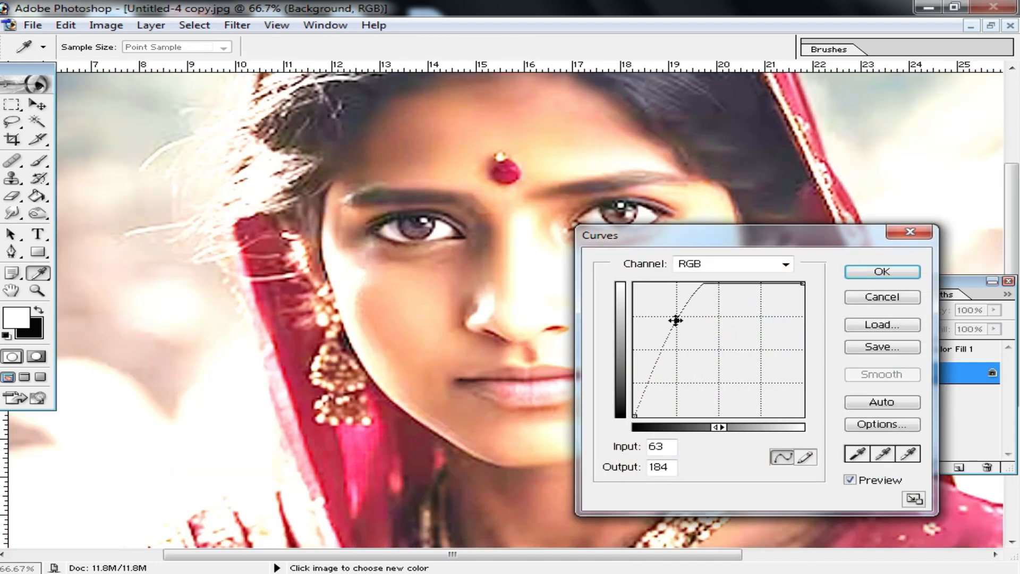
{"action": "left_click_drag", "start_coordinate": [774, 246], "coordinate": [223, 291]}
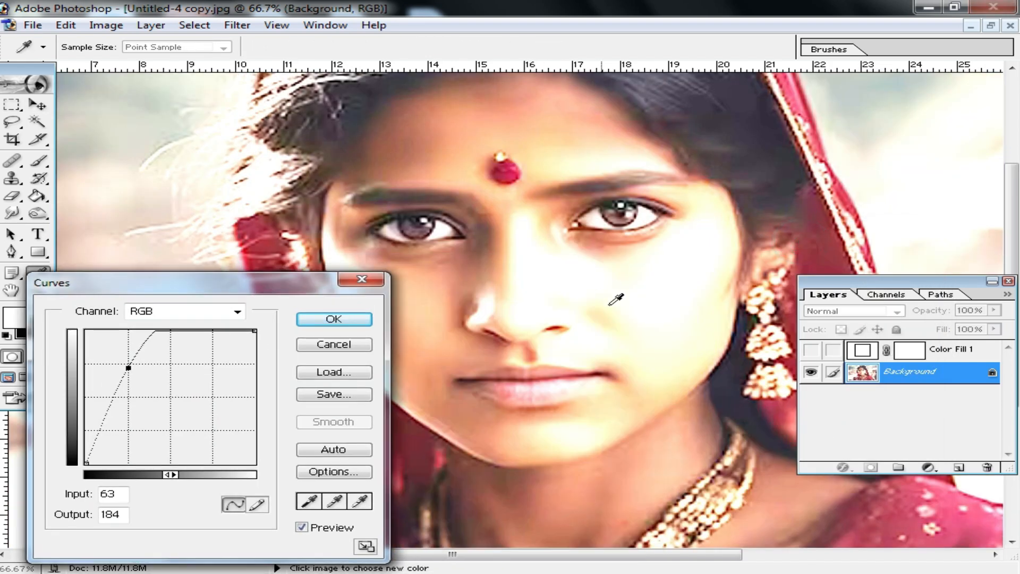
{"action": "left_click_drag", "start_coordinate": [128, 368], "coordinate": [149, 372]}
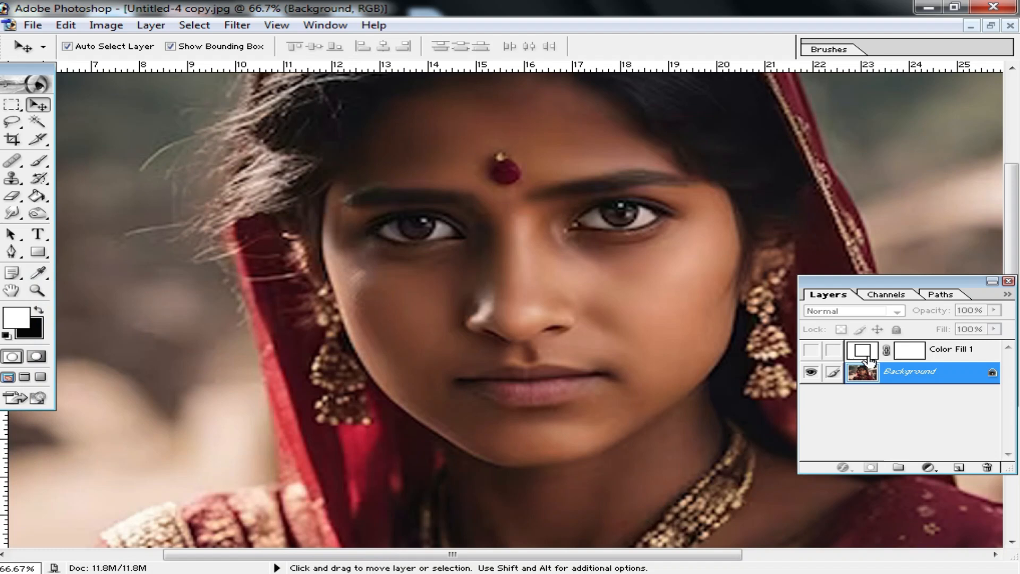
{"action": "left_click", "coordinate": [362, 279]}
{"action": "key", "text": "v"}
{"action": "left_click", "coordinate": [812, 350]}
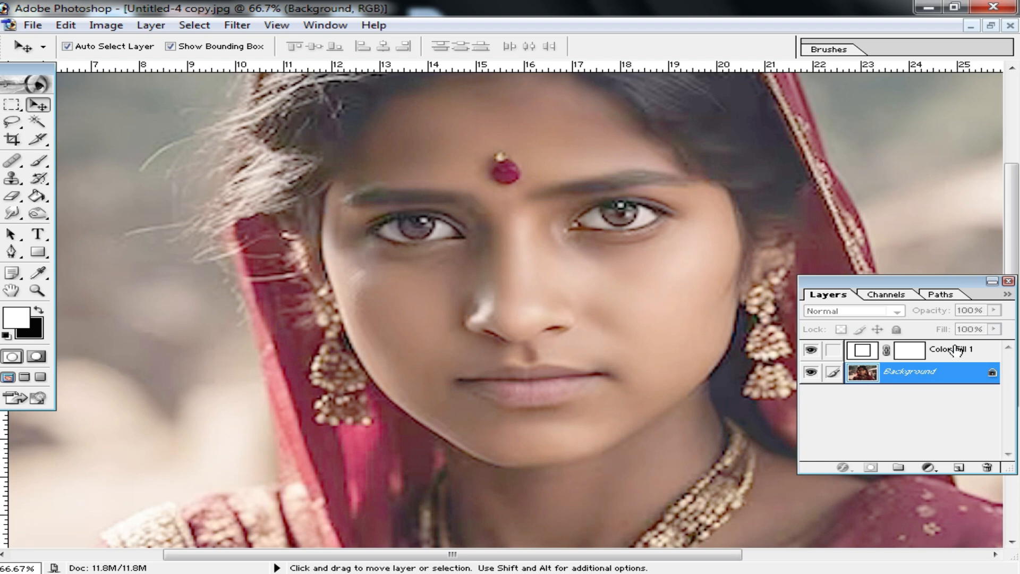
Merge the visible layers into the Background and duplicate it as a new layer
{"action": "key", "text": "ctrl+shift+e"}
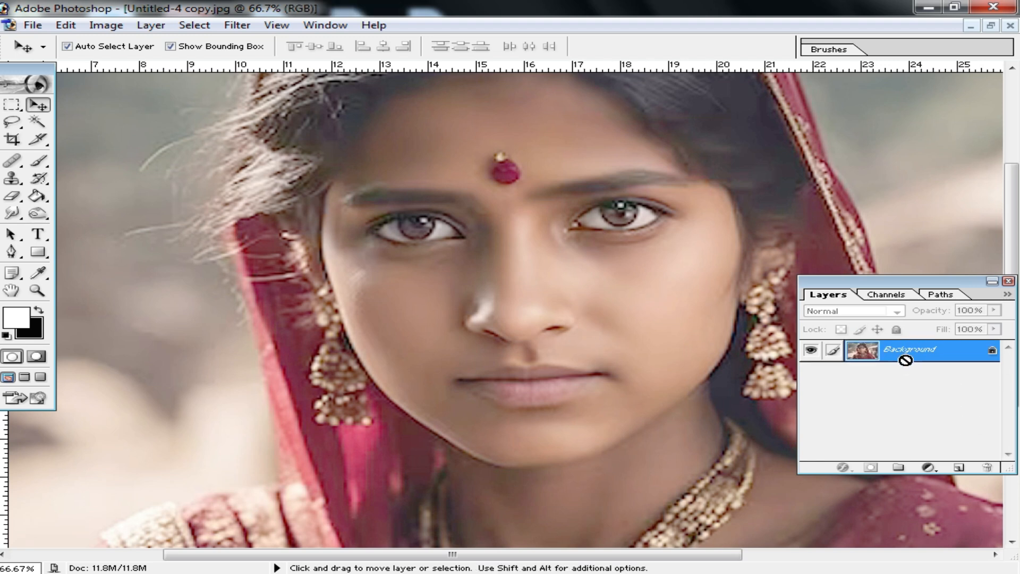
{"action": "key", "text": "ctrl+j"}
{"action": "left_click", "coordinate": [533, 318], "text": "alt"}
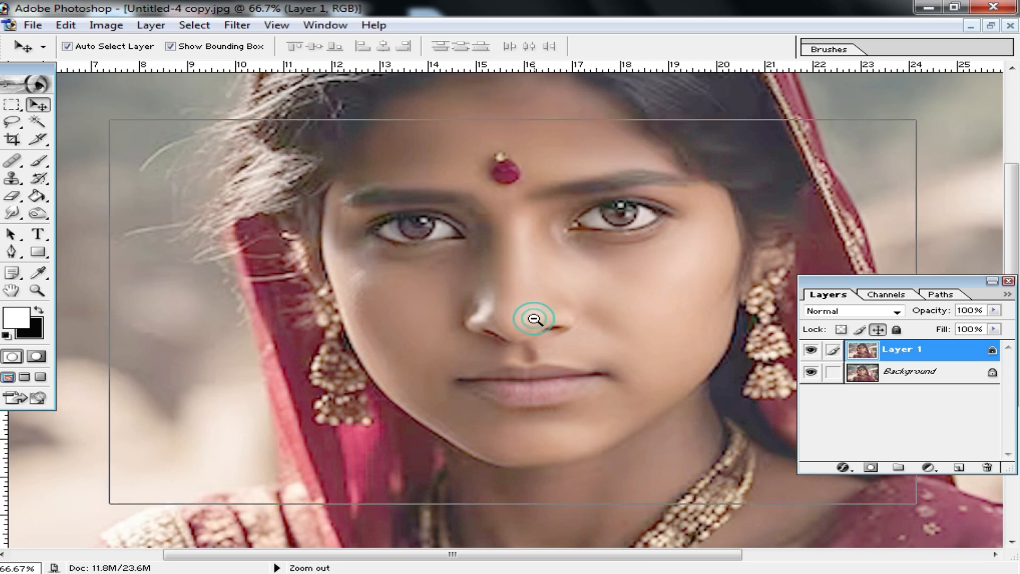
{"action": "scroll", "coordinate": [523, 308], "scroll_direction": "up", "scroll_amount": 3}
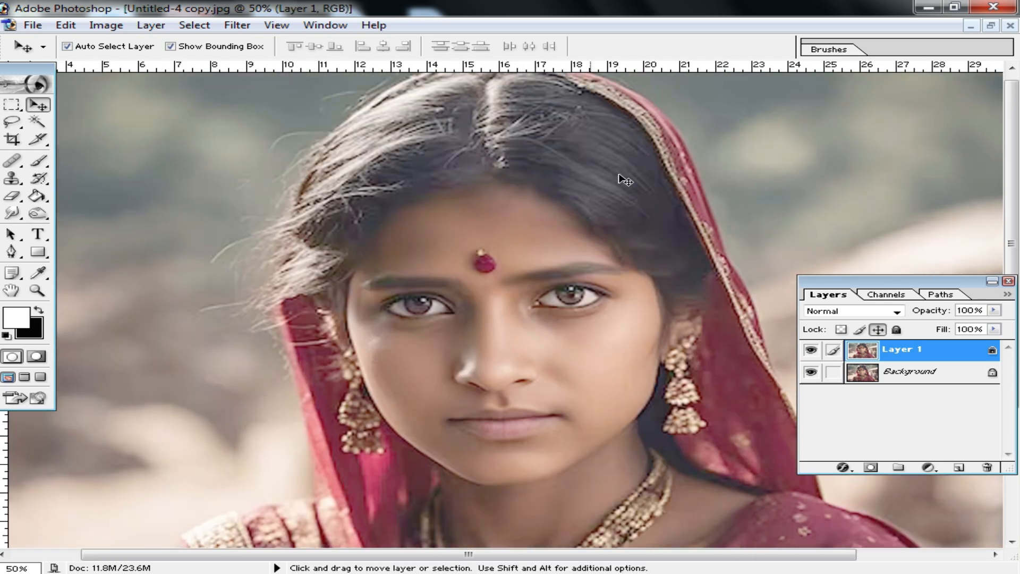
Apply Selective Color to the duplicated layer, setting Black to +56% for the Blacks with the Relative method
{"action": "left_click", "coordinate": [106, 25]}
{"action": "mouse_move", "coordinate": [234, 68]}
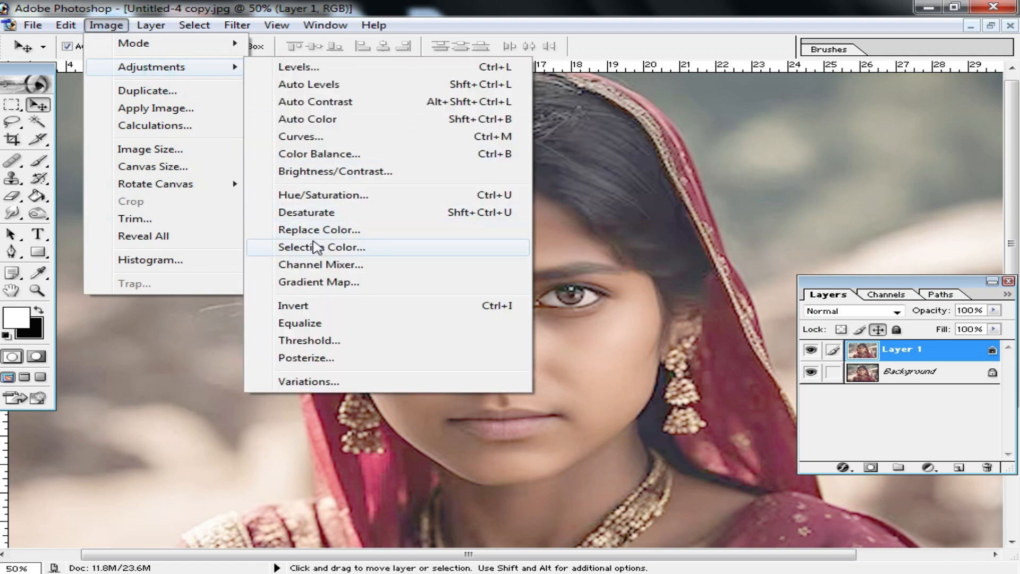
{"action": "left_click", "coordinate": [297, 247]}
{"action": "left_click_drag", "start_coordinate": [797, 190], "coordinate": [802, 124]}
{"action": "left_click", "coordinate": [804, 158]}
{"action": "left_click", "coordinate": [742, 275]}
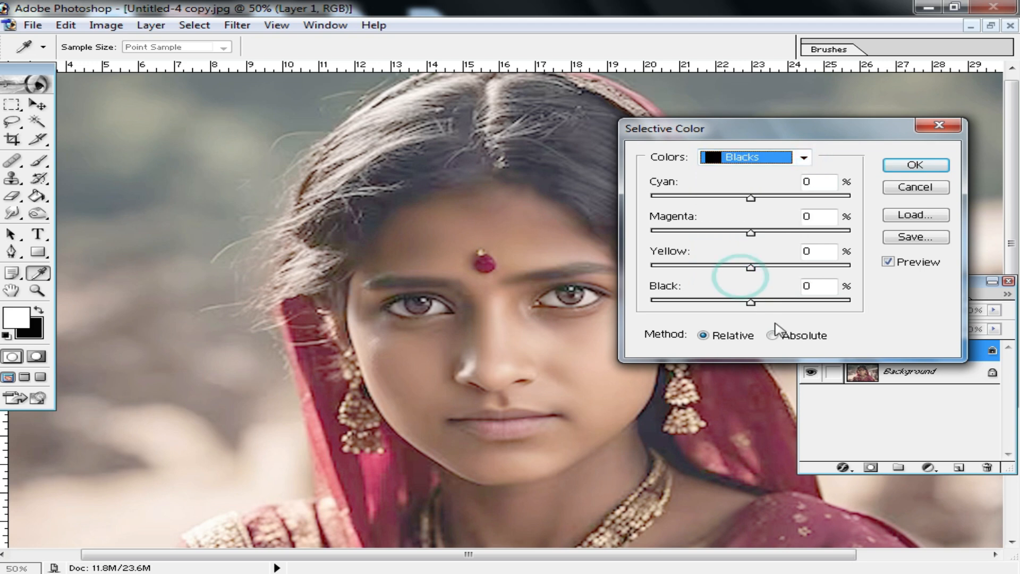
{"action": "left_click_drag", "start_coordinate": [751, 302], "coordinate": [805, 303]}
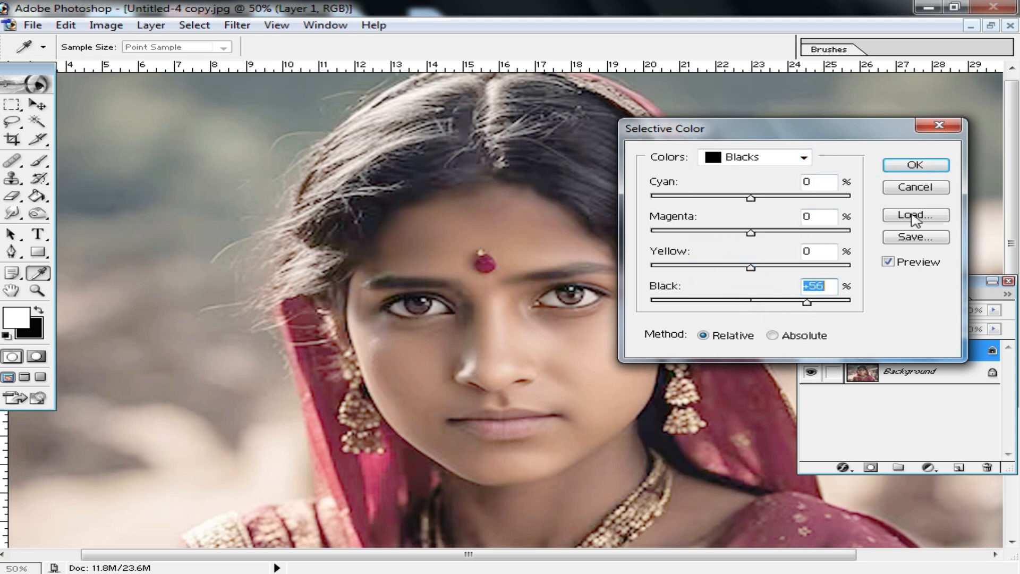
{"action": "left_click", "coordinate": [930, 164]}
{"action": "key", "text": "v"}
Apply Color Balance to the duplicated layer, shifting the highlights slightly toward yellow
{"action": "scroll", "coordinate": [669, 296], "scroll_direction": "up", "scroll_amount": 1}
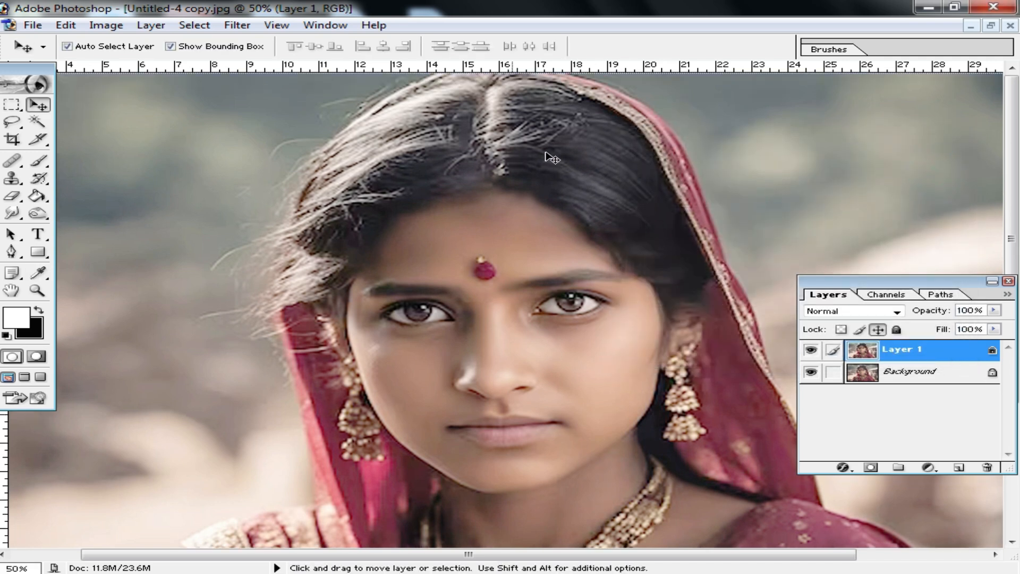
{"action": "left_click", "coordinate": [654, 367], "text": "alt"}
{"action": "left_click", "coordinate": [651, 365], "text": "alt"}
{"action": "left_click", "coordinate": [503, 343], "text": "ctrl"}
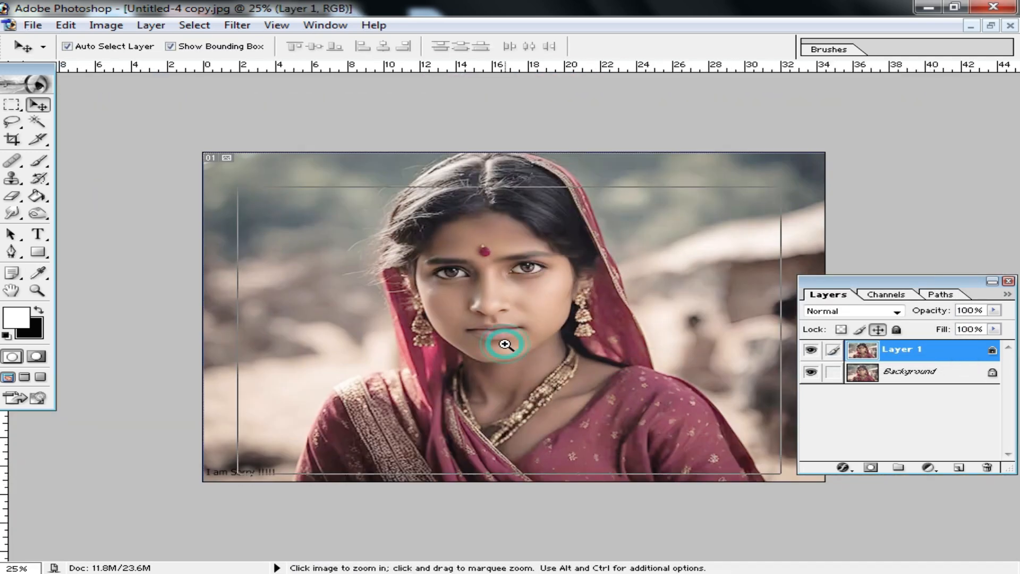
{"action": "left_click", "coordinate": [503, 346], "text": "ctrl"}
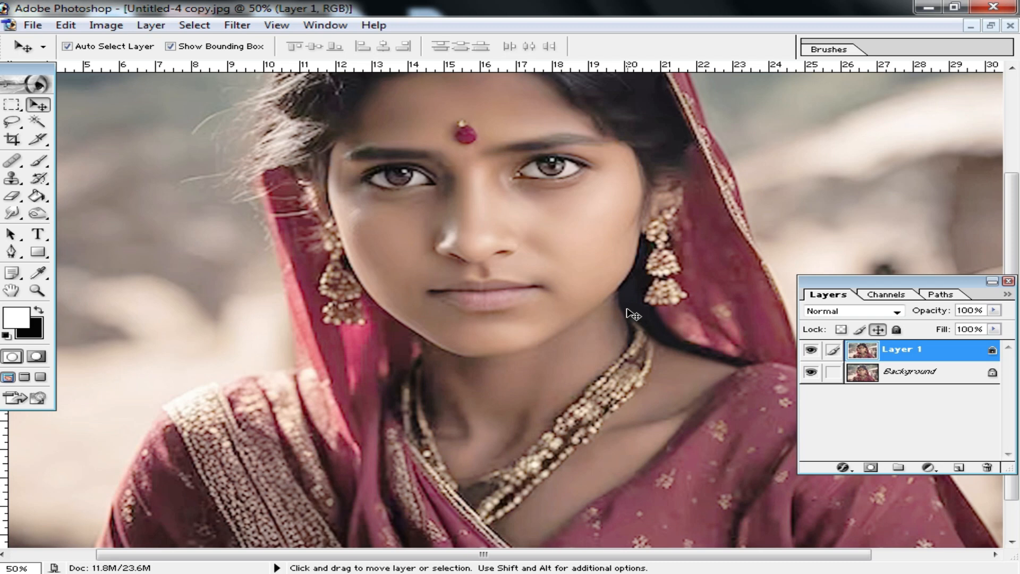
{"action": "key", "text": "ctrl+b"}
{"action": "left_click", "coordinate": [771, 335]}
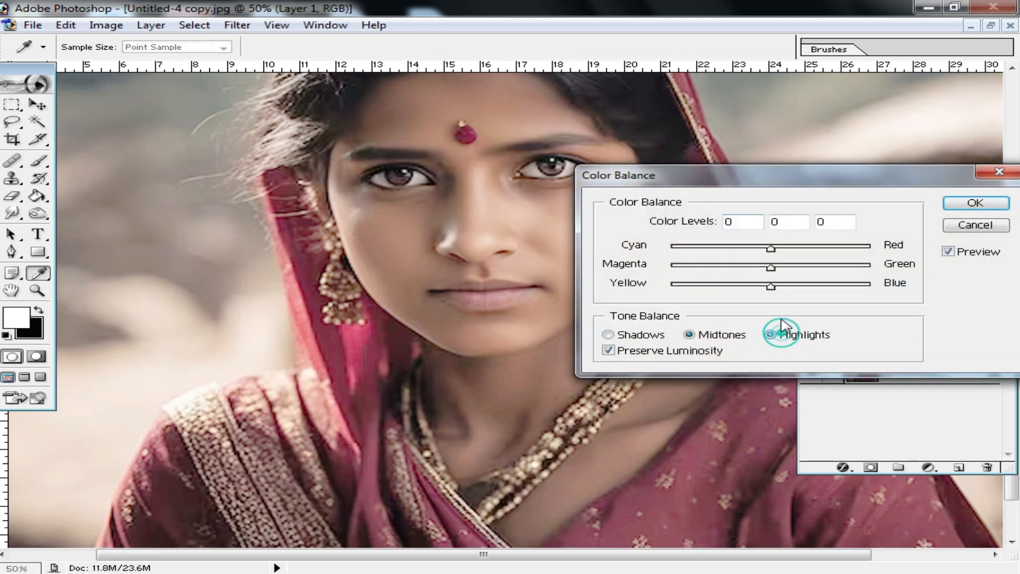
{"action": "left_click_drag", "start_coordinate": [770, 286], "coordinate": [759, 288]}
{"action": "left_click", "coordinate": [975, 202]}
{"action": "key", "text": "v"}
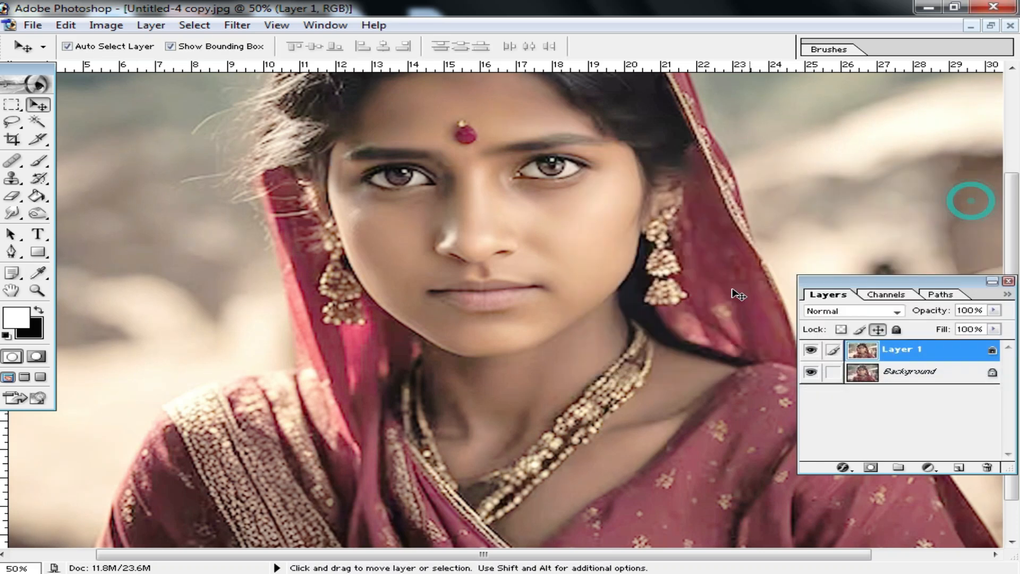
Add a Solid Color fill layer above the duplicated photo layer in dark blue 000099
{"action": "scroll", "coordinate": [659, 345], "scroll_direction": "down", "scroll_amount": 3}
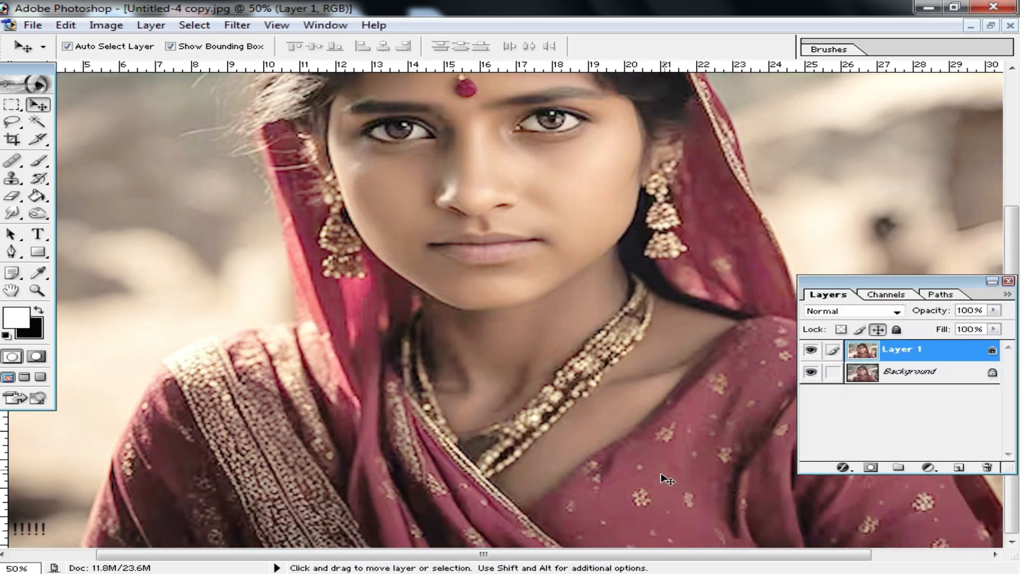
{"action": "key", "text": "ctrl+minus"}
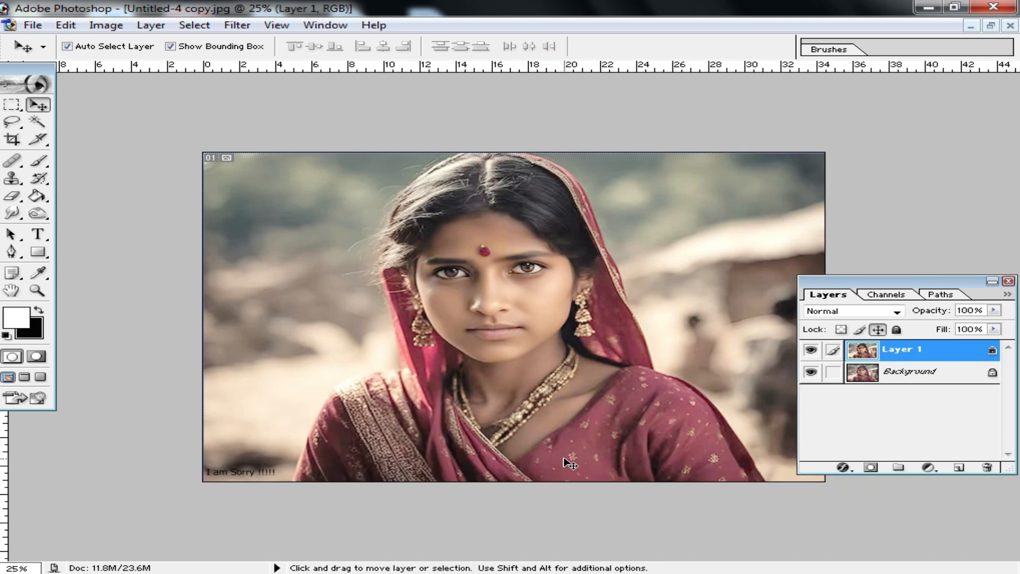
{"action": "left_click", "coordinate": [929, 468]}
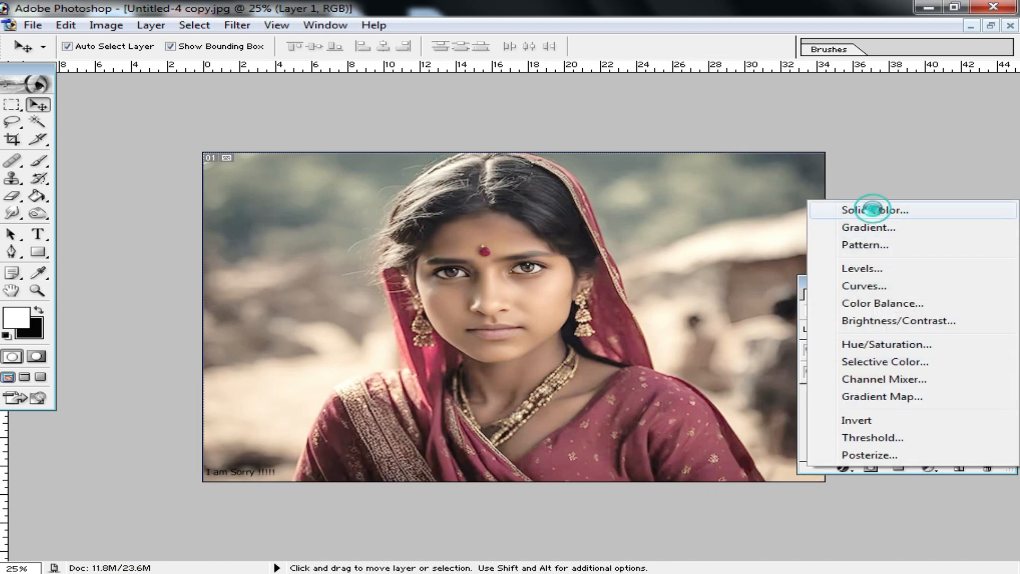
{"action": "left_click", "coordinate": [873, 206]}
{"action": "left_click", "coordinate": [778, 383]}
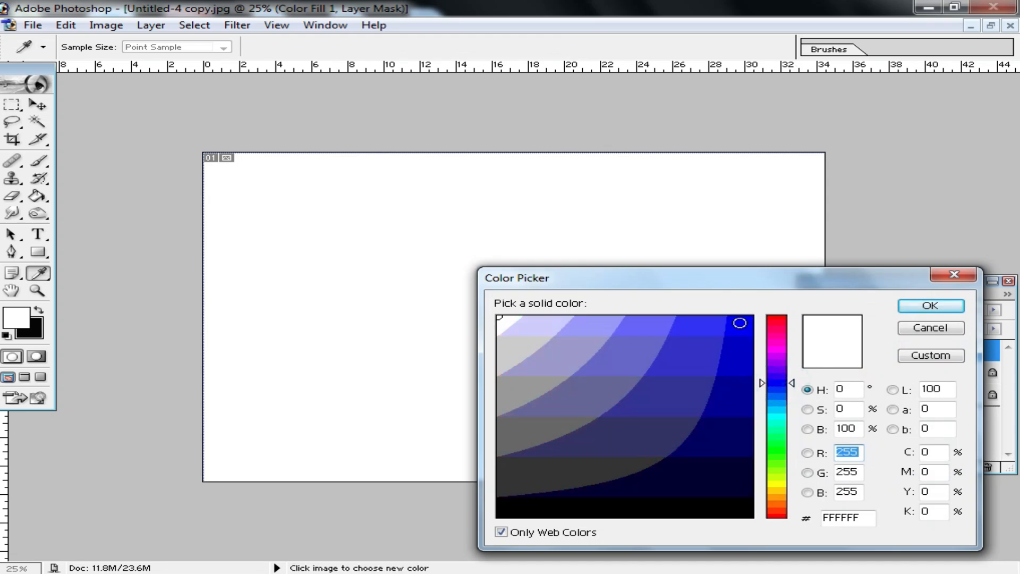
{"action": "left_click", "coordinate": [737, 405]}
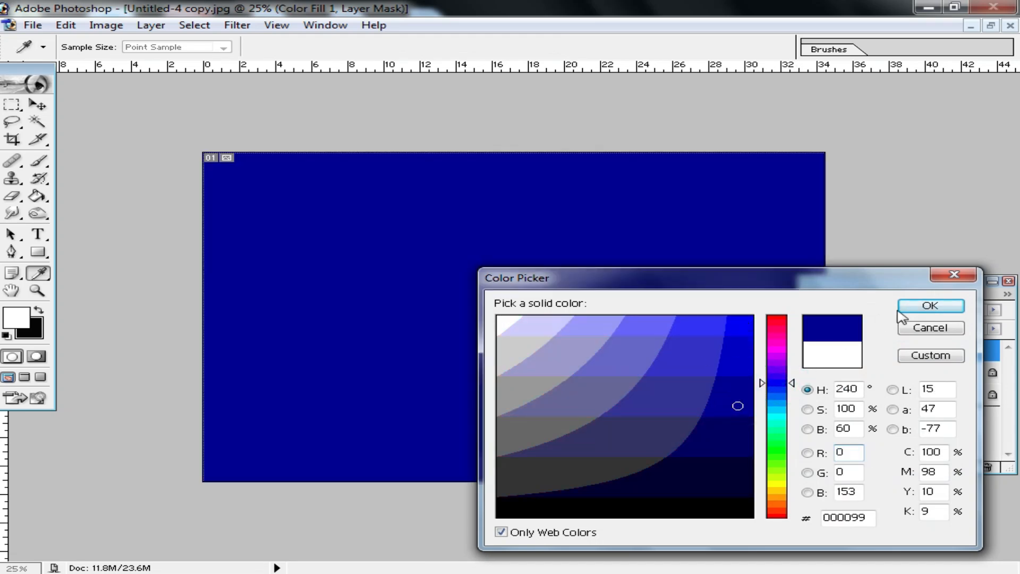
{"action": "left_click", "coordinate": [930, 306]}
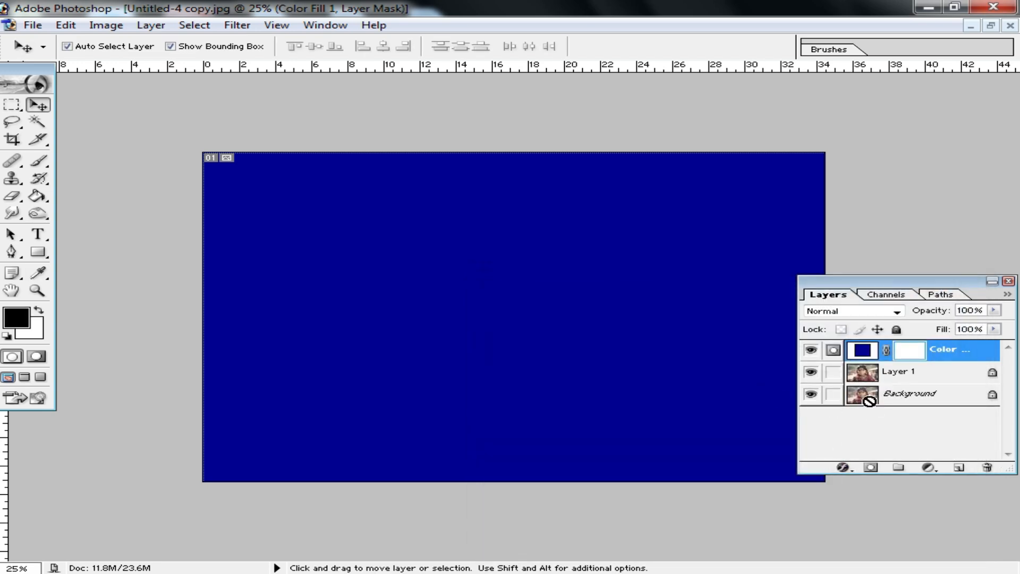
Invert the blue fill layer's mask to black, choose the Eraser tool and set the layer's blend mode to Soft Light
{"action": "key", "text": "ctrl+i"}
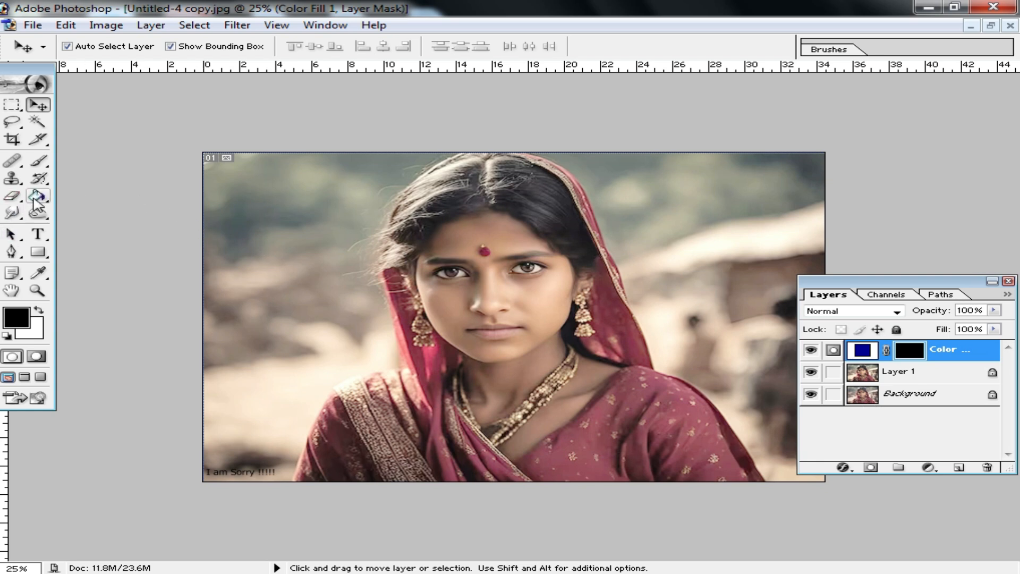
{"action": "left_click", "coordinate": [13, 197]}
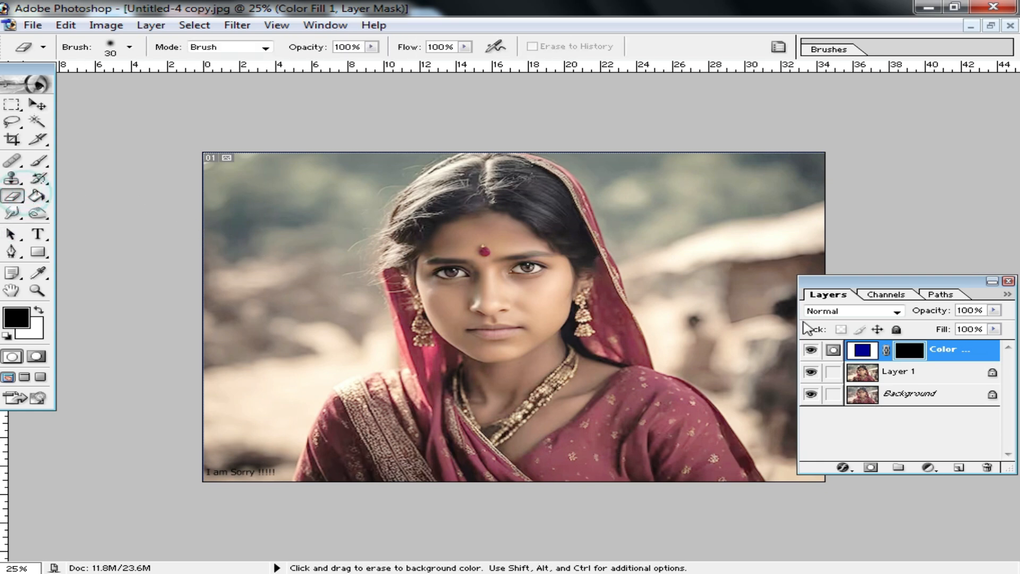
{"action": "left_click", "coordinate": [895, 313]}
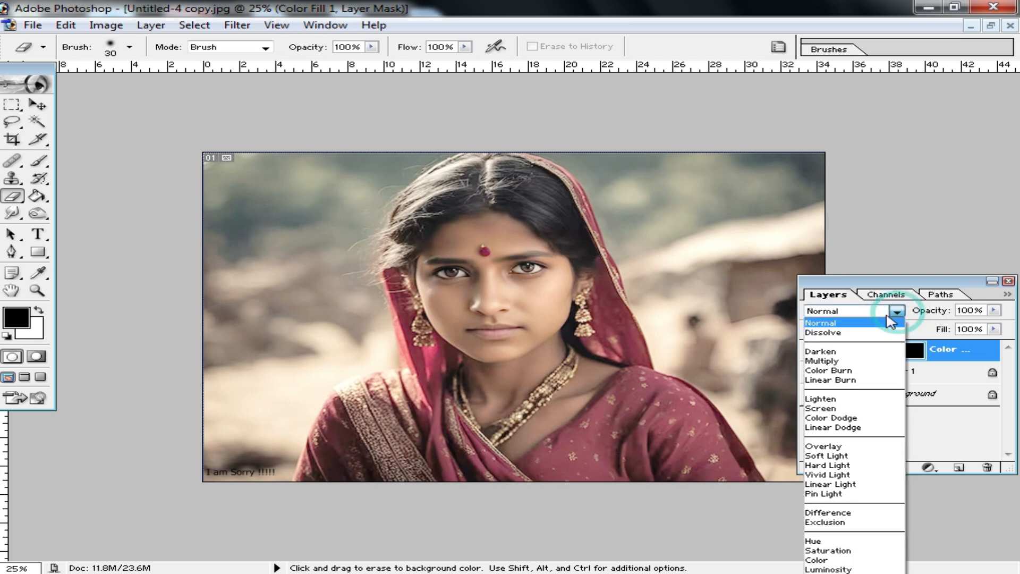
{"action": "left_click", "coordinate": [842, 455]}
Set the Eraser size to 176 and erase the mask over the sari and veil to reveal the blue tint
{"action": "key", "text": "ctrl+plus"}
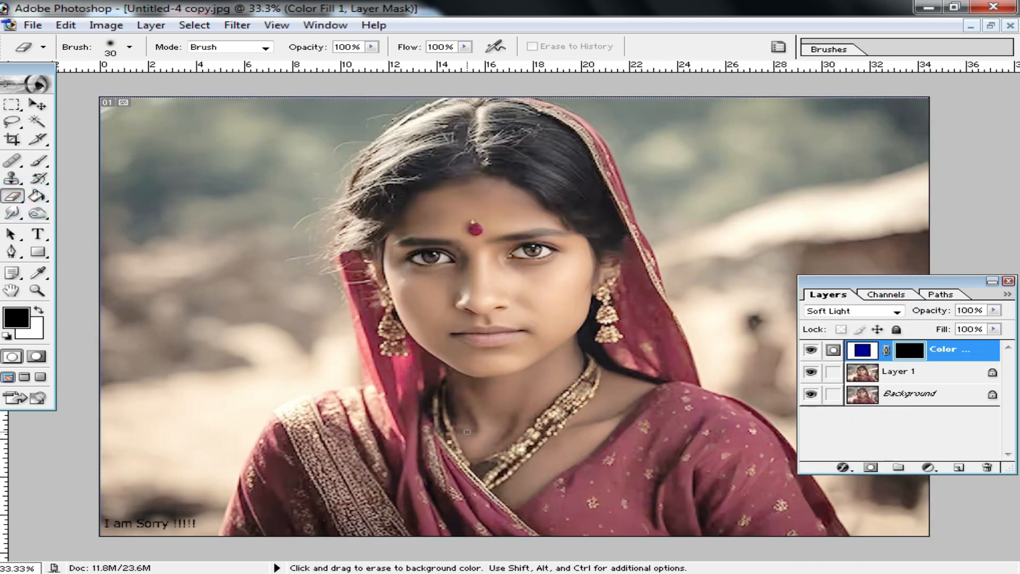
{"action": "right_click", "coordinate": [441, 410]}
{"action": "left_click", "coordinate": [600, 417]}
{"action": "key", "text": "Return"}
{"action": "mouse_move", "coordinate": [396, 403]}
{"action": "left_mouse_down"}
{"action": "mouse_move", "coordinate": [410, 467]}
{"action": "mouse_move", "coordinate": [448, 489]}
{"action": "mouse_move", "coordinate": [446, 506]}
{"action": "mouse_move", "coordinate": [389, 425]}
{"action": "mouse_move", "coordinate": [326, 420]}
{"action": "mouse_move", "coordinate": [304, 513]}
{"action": "mouse_move", "coordinate": [367, 478]}
{"action": "mouse_move", "coordinate": [345, 298]}
{"action": "mouse_move", "coordinate": [457, 491]}
{"action": "mouse_move", "coordinate": [520, 538]}
{"action": "mouse_move", "coordinate": [549, 505]}
{"action": "mouse_move", "coordinate": [588, 488]}
{"action": "mouse_move", "coordinate": [660, 428]}
{"action": "mouse_move", "coordinate": [345, 287]}
{"action": "mouse_move", "coordinate": [336, 346]}
{"action": "mouse_move", "coordinate": [365, 415]}
{"action": "mouse_move", "coordinate": [296, 473]}
{"action": "mouse_move", "coordinate": [765, 494]}
{"action": "mouse_move", "coordinate": [698, 418]}
{"action": "left_mouse_up"}
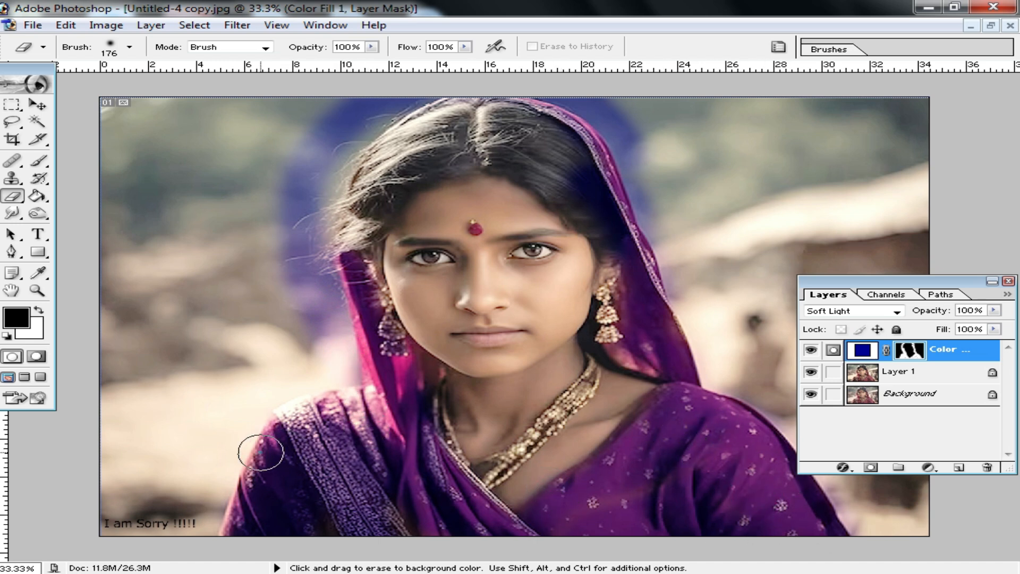
{"action": "left_click_drag", "start_coordinate": [262, 453], "coordinate": [217, 517]}
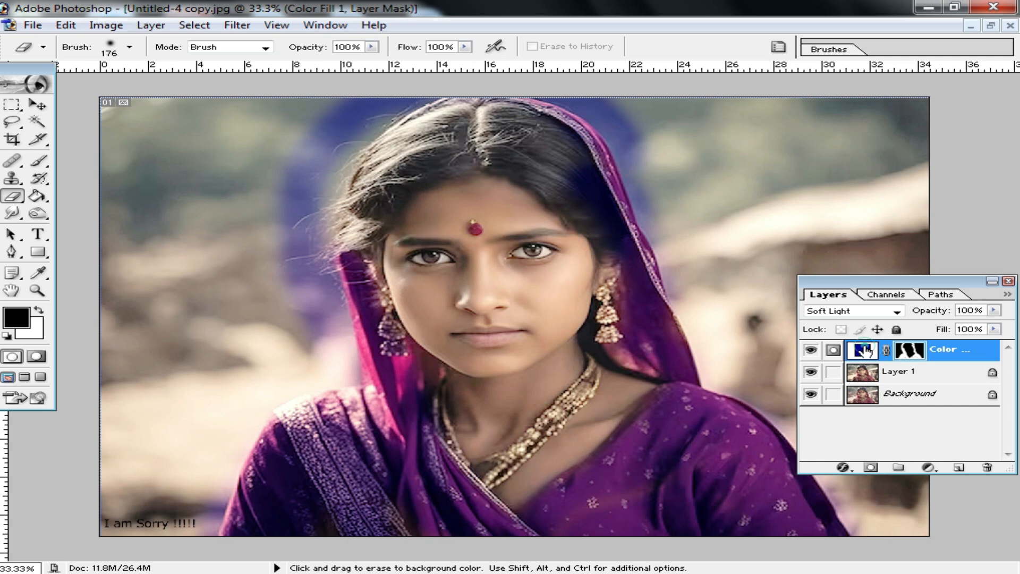
Try dark gray 333333, dark red 330000 and yellow CCCC33 as the color of the clothing's fill layer
{"action": "double_click", "coordinate": [863, 349]}
{"action": "left_click", "coordinate": [665, 333]}
{"action": "left_click", "coordinate": [621, 457]}
{"action": "left_click", "coordinate": [778, 319]}
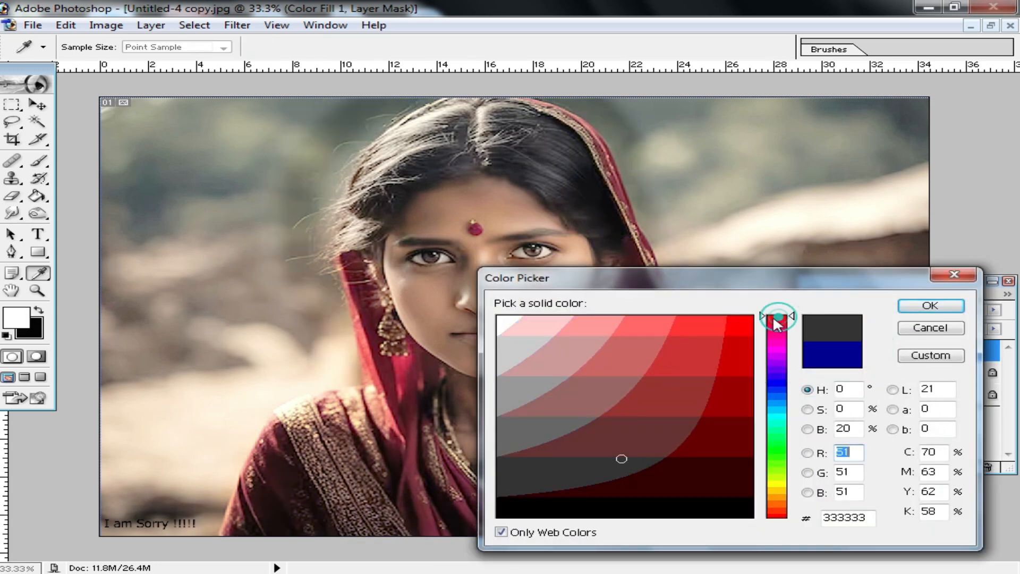
{"action": "left_click", "coordinate": [729, 330]}
{"action": "left_click", "coordinate": [738, 374]}
{"action": "left_click", "coordinate": [715, 461]}
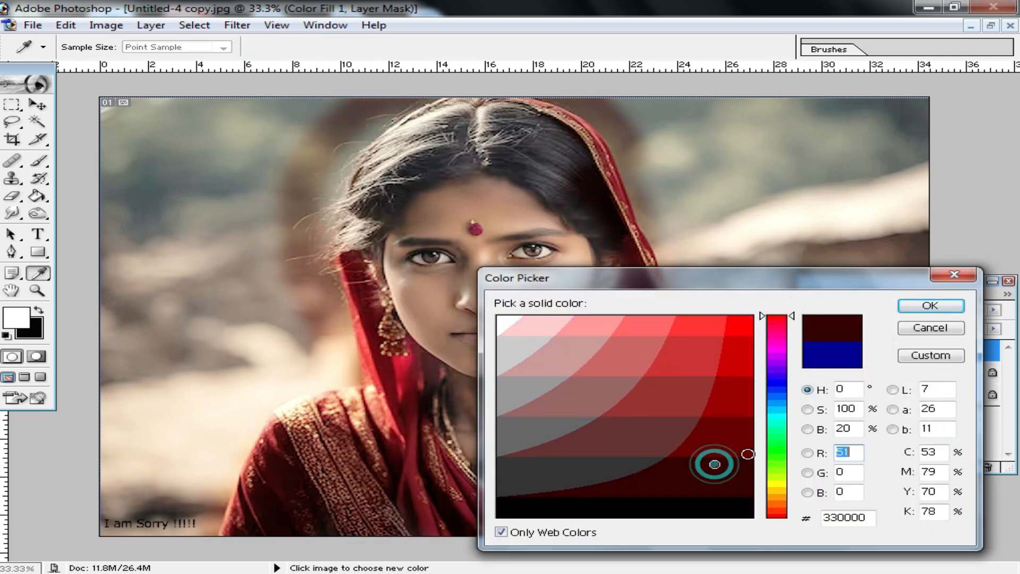
{"action": "left_click", "coordinate": [777, 482]}
{"action": "left_click", "coordinate": [709, 403]}
{"action": "left_click", "coordinate": [709, 359]}
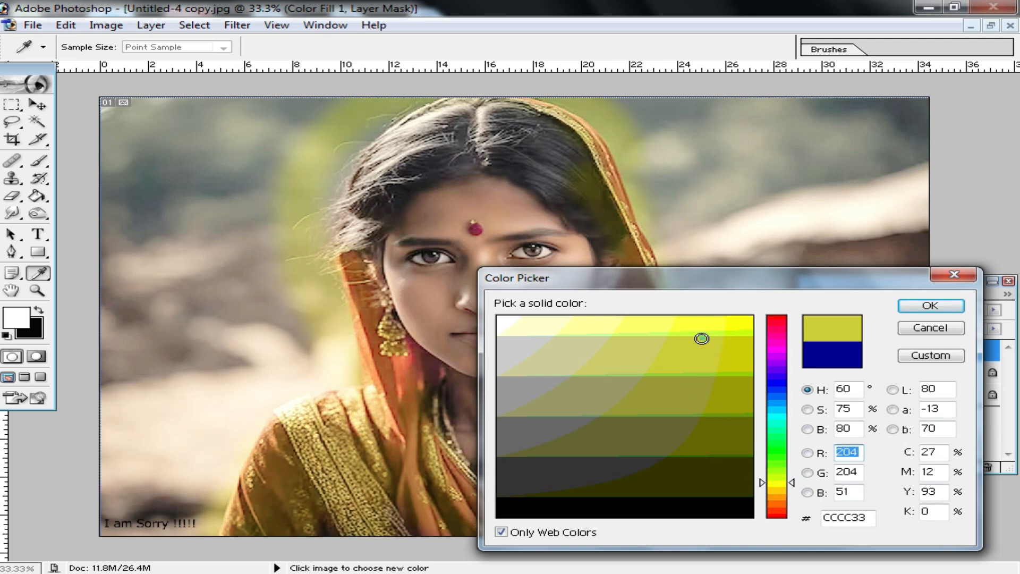
Try blue shades such as 000066 and 3333CC as the color of the clothing's fill layer
{"action": "left_click", "coordinate": [728, 381]}
{"action": "left_click", "coordinate": [734, 410]}
{"action": "left_click_drag", "start_coordinate": [793, 286], "coordinate": [387, 548]}
{"action": "left_click_drag", "start_coordinate": [874, 210], "coordinate": [722, 256]}
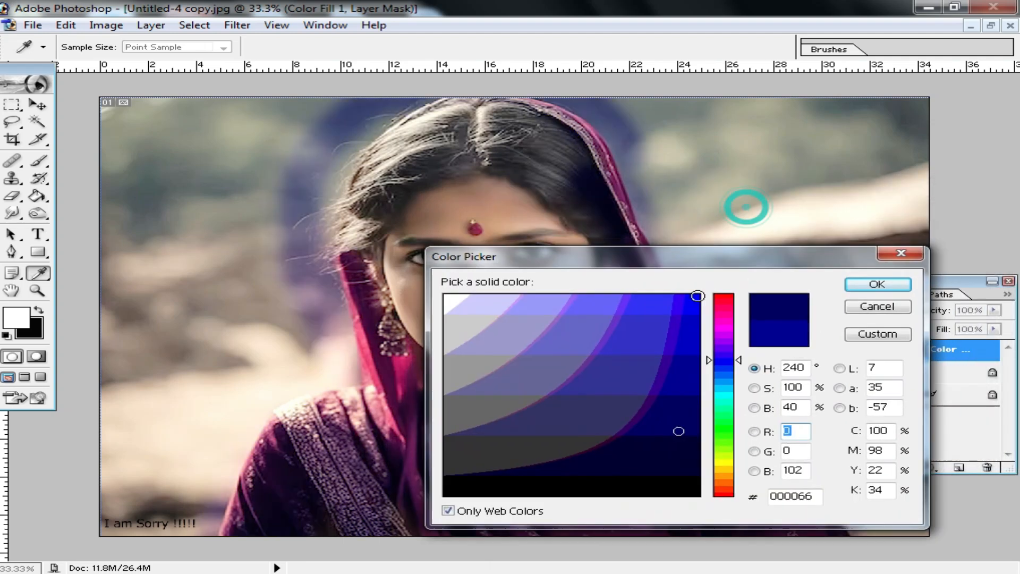
{"action": "left_click", "coordinate": [692, 327]}
{"action": "left_click", "coordinate": [696, 376]}
{"action": "left_click", "coordinate": [658, 349]}
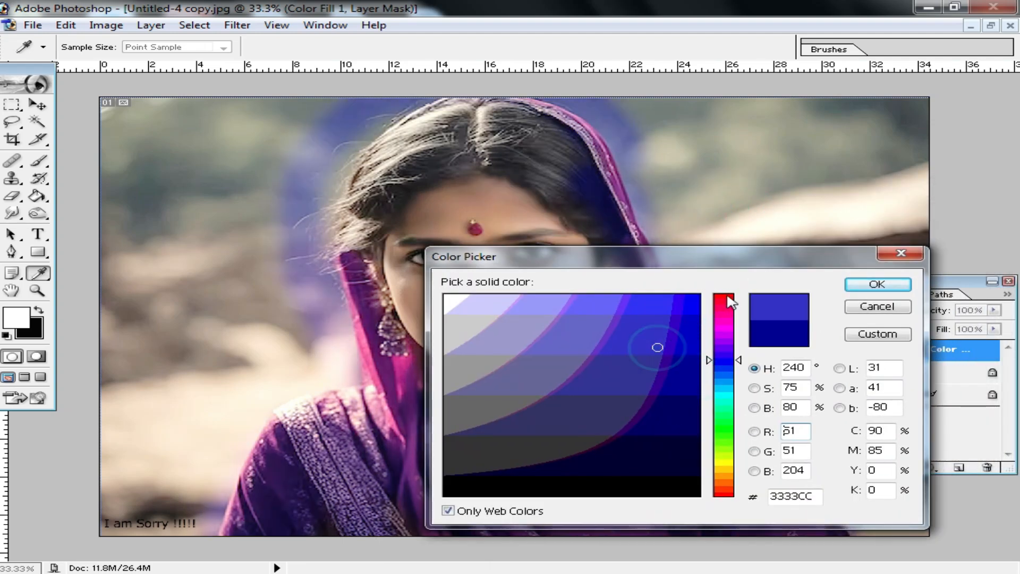
Set the clothing's fill layer to bright red
{"action": "left_click", "coordinate": [724, 295]}
{"action": "left_click", "coordinate": [688, 307]}
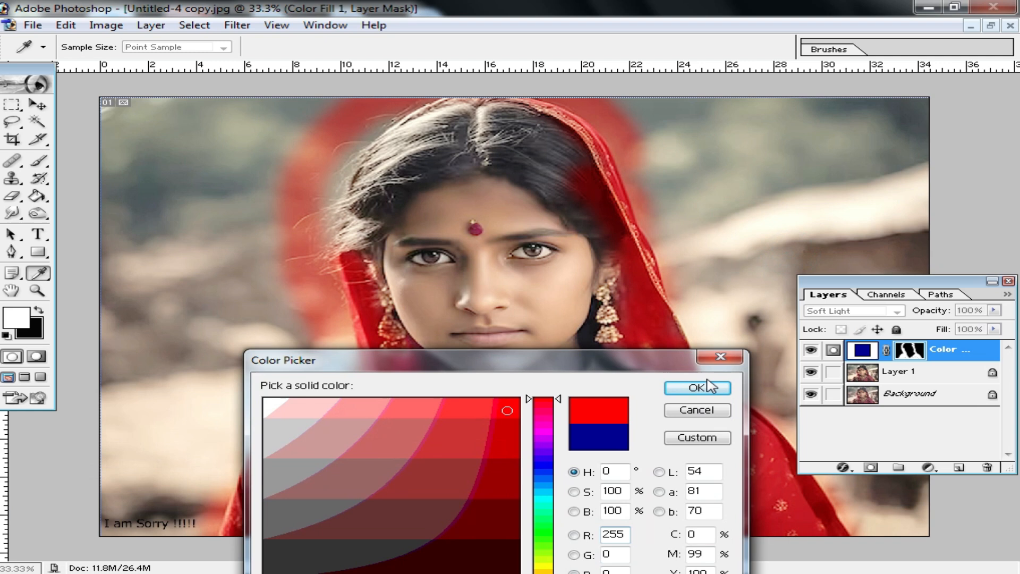
{"action": "left_click", "coordinate": [707, 385]}
Add a second Solid Color fill layer in bright yellow above the red fill layer
{"action": "key", "text": "e"}
{"action": "left_click", "coordinate": [505, 353], "text": "ctrl"}
{"action": "left_click", "coordinate": [505, 353], "text": "ctrl"}
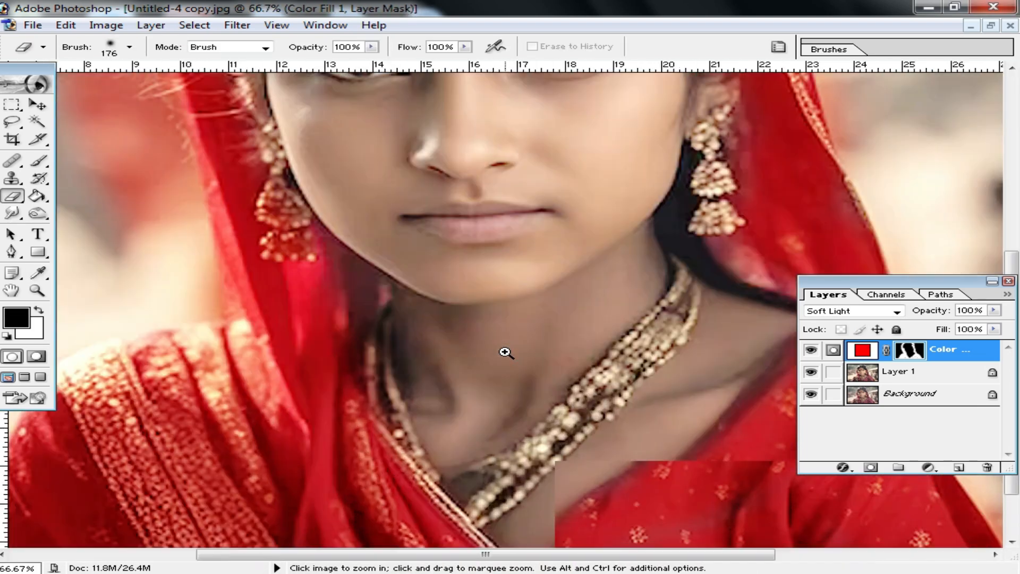
{"action": "left_click_drag", "start_coordinate": [648, 282], "coordinate": [553, 357]}
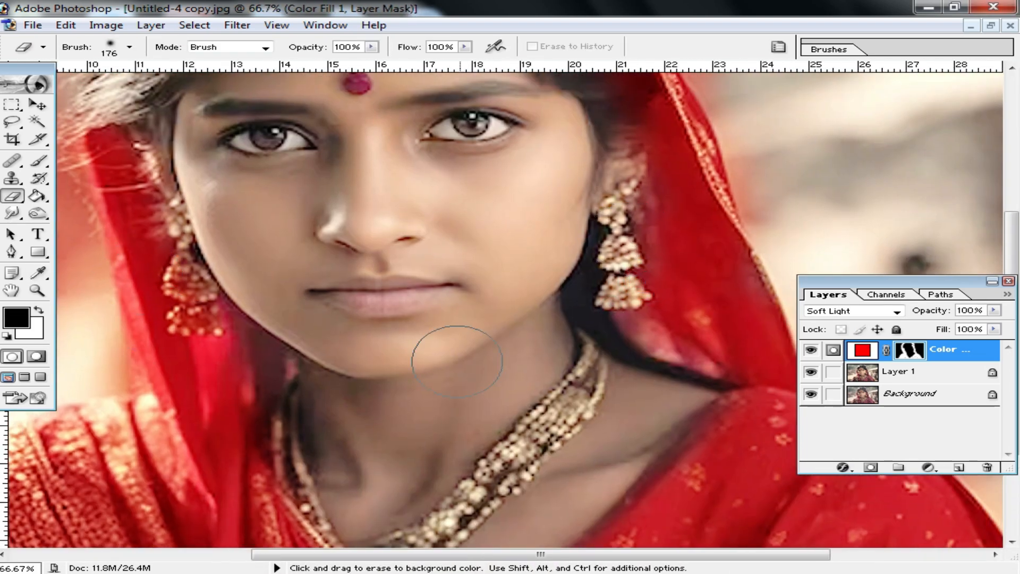
{"action": "left_click_drag", "start_coordinate": [499, 483], "coordinate": [499, 372]}
{"action": "left_click_drag", "start_coordinate": [706, 372], "coordinate": [630, 433]}
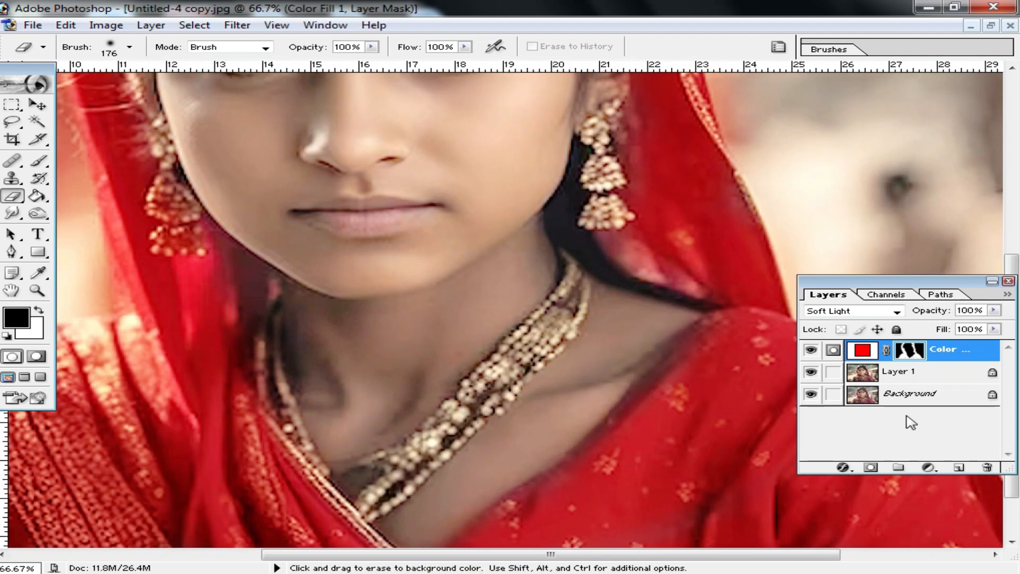
{"action": "left_click", "coordinate": [928, 468]}
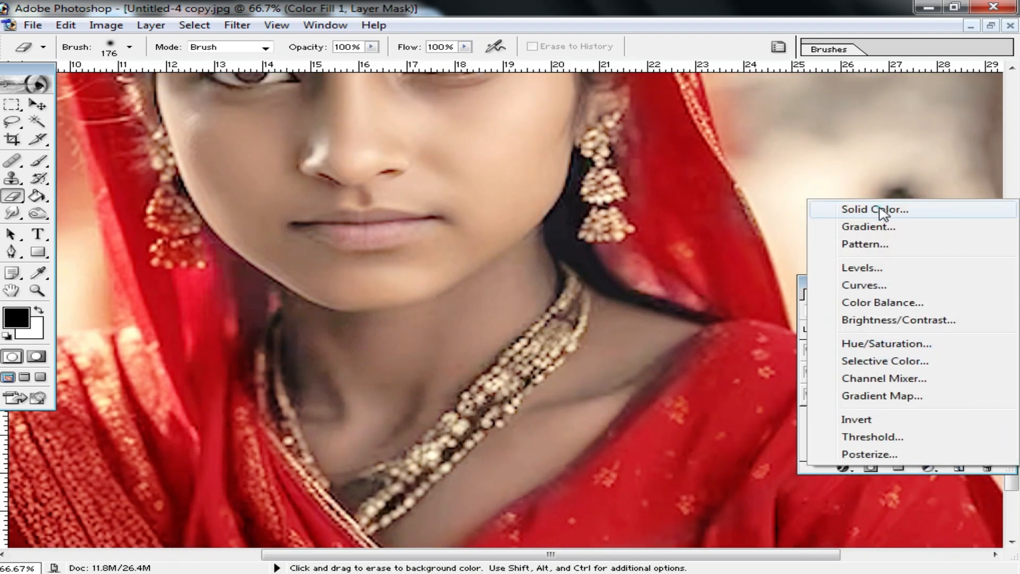
{"action": "left_click", "coordinate": [860, 211]}
{"action": "left_click_drag", "start_coordinate": [583, 370], "coordinate": [638, 237]}
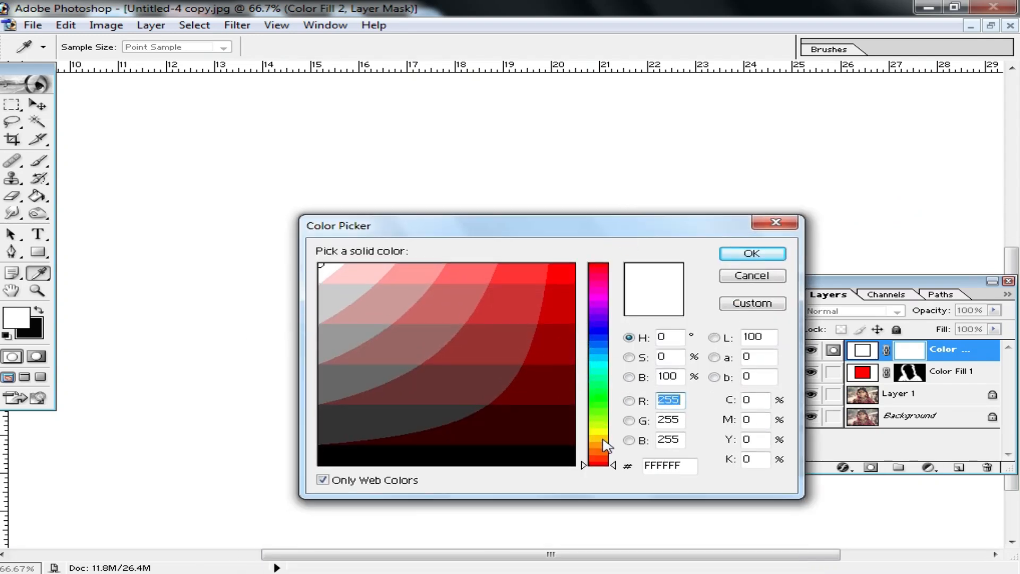
{"action": "left_click", "coordinate": [599, 431]}
{"action": "left_click", "coordinate": [567, 268]}
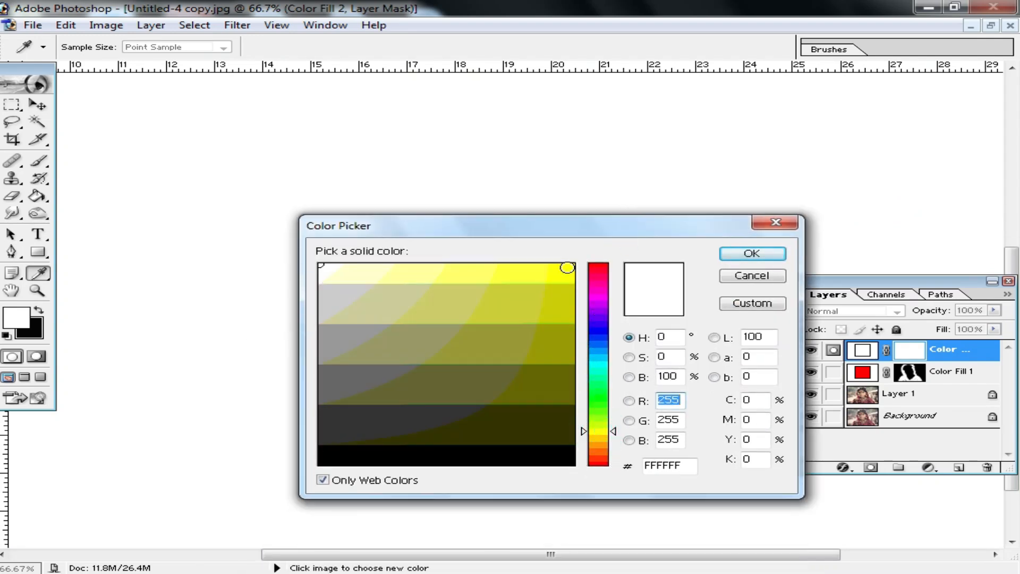
{"action": "left_click", "coordinate": [770, 254]}
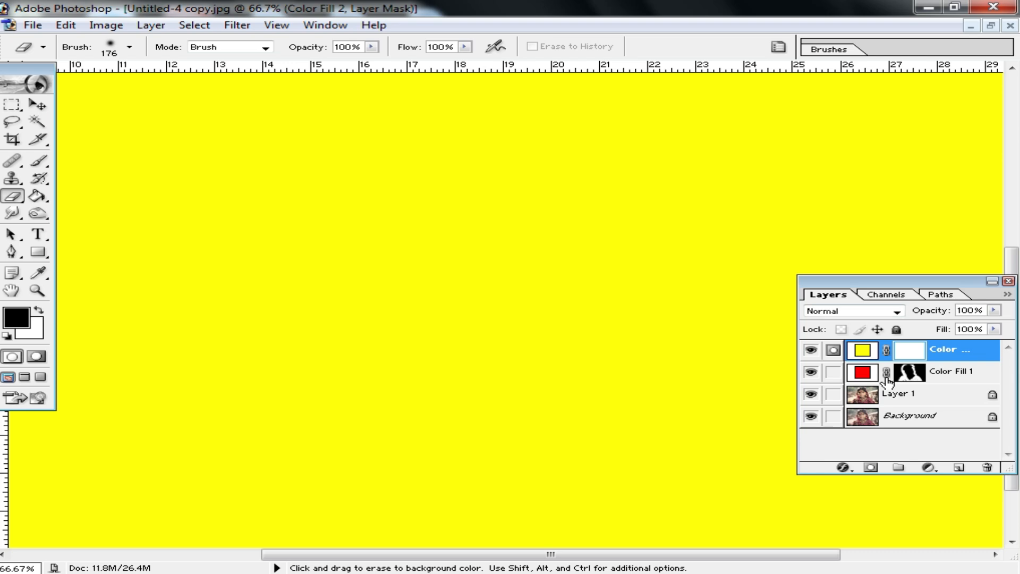
Invert the yellow fill layer's mask to black and set the layer's blend mode to Overlay
{"action": "key", "text": "ctrl+i"}
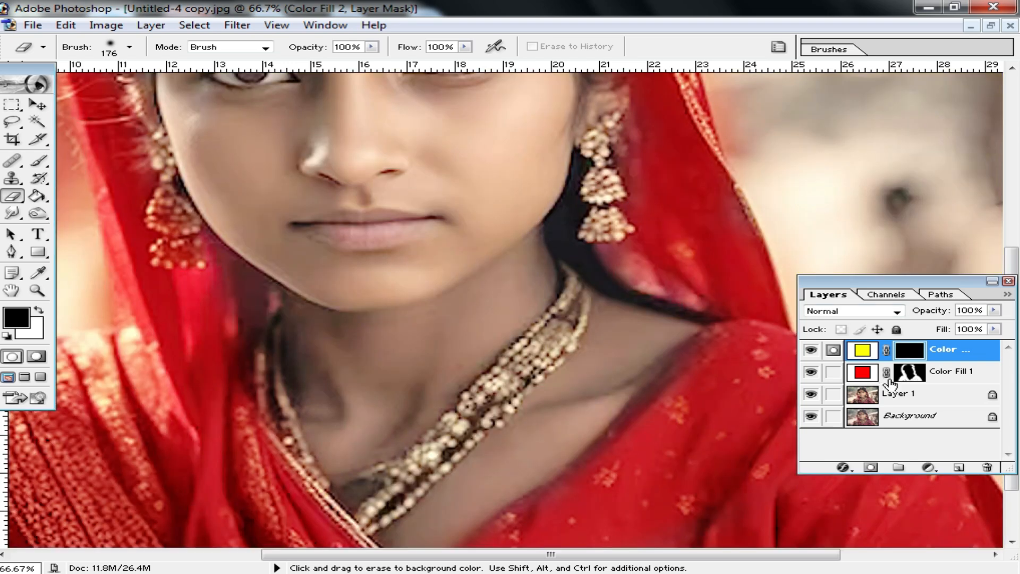
{"action": "left_click", "coordinate": [895, 313]}
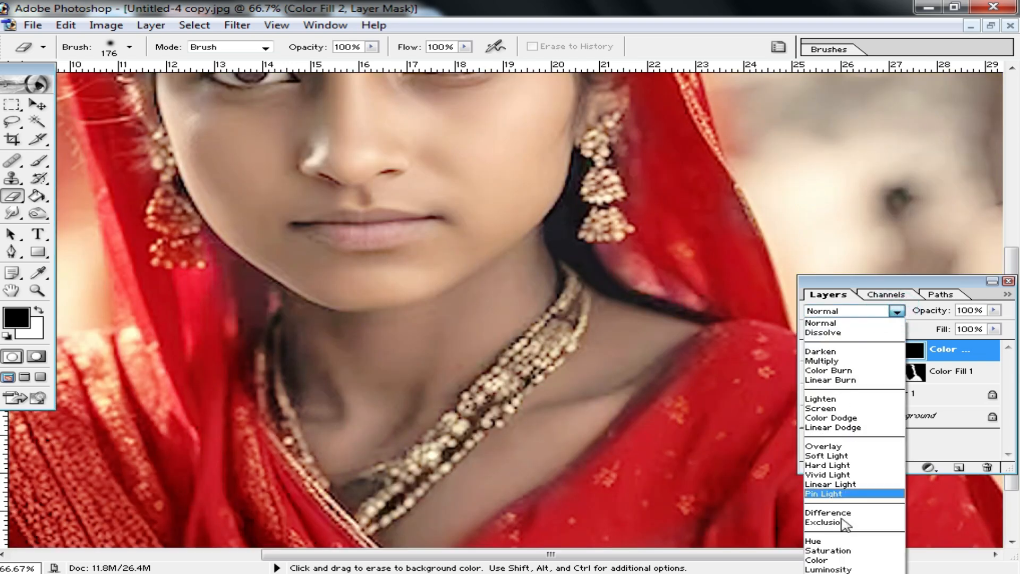
{"action": "left_click", "coordinate": [842, 447]}
Try revealing the yellow fill on the necklace with the Eraser at size 30, and undo the stroke
{"action": "scroll", "coordinate": [21, 228], "scroll_direction": "down", "scroll_amount": 1}
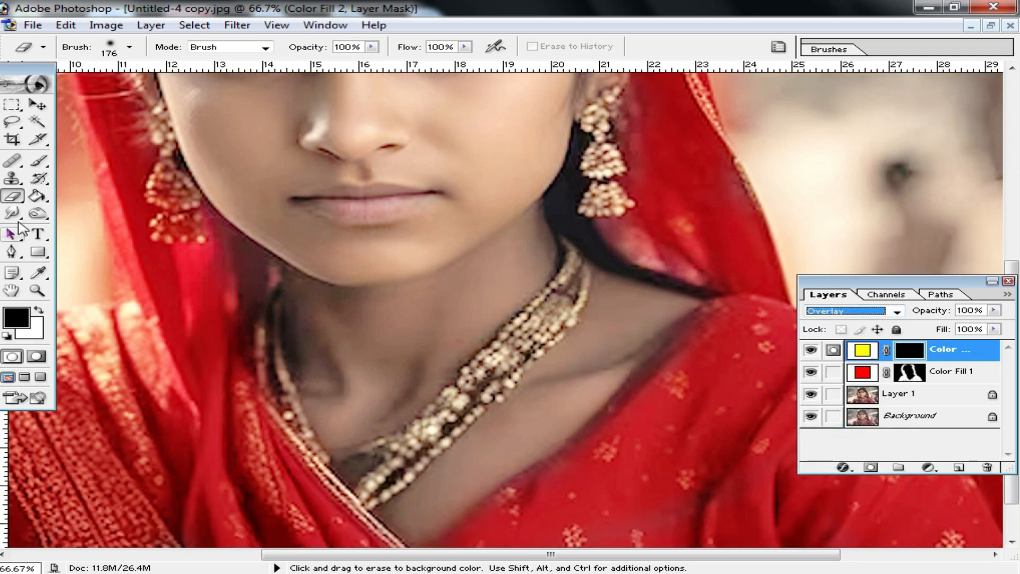
{"action": "right_click", "coordinate": [664, 351]}
{"action": "left_click_drag", "start_coordinate": [687, 364], "coordinate": [684, 365]}
{"action": "left_click_drag", "start_coordinate": [563, 311], "coordinate": [526, 337]}
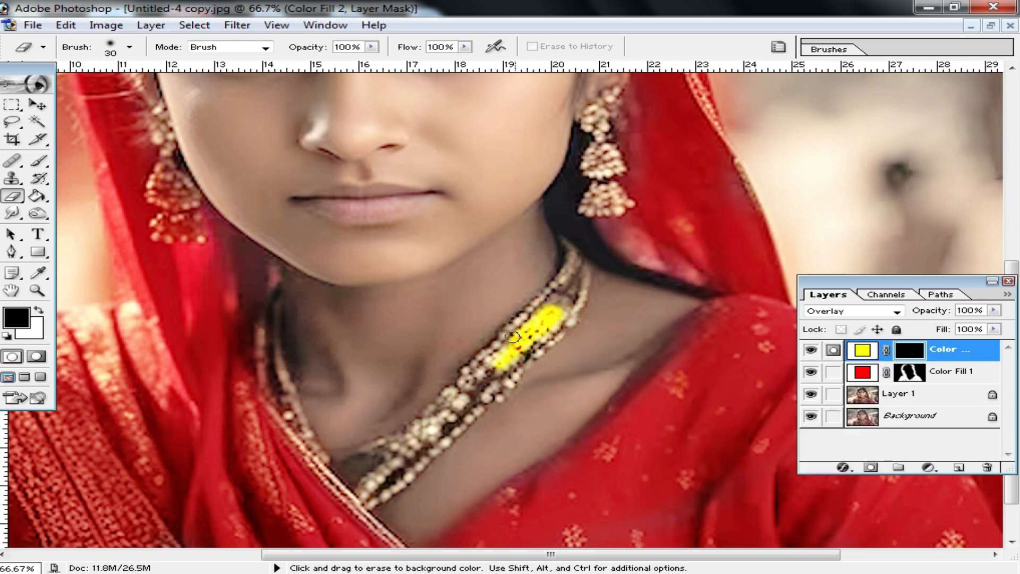
{"action": "key", "text": "ctrl+z"}
Set the Eraser size to 44 and erase the yellow layer's mask along the necklace strands to color them yellow
{"action": "left_click", "coordinate": [483, 370], "text": "ctrl"}
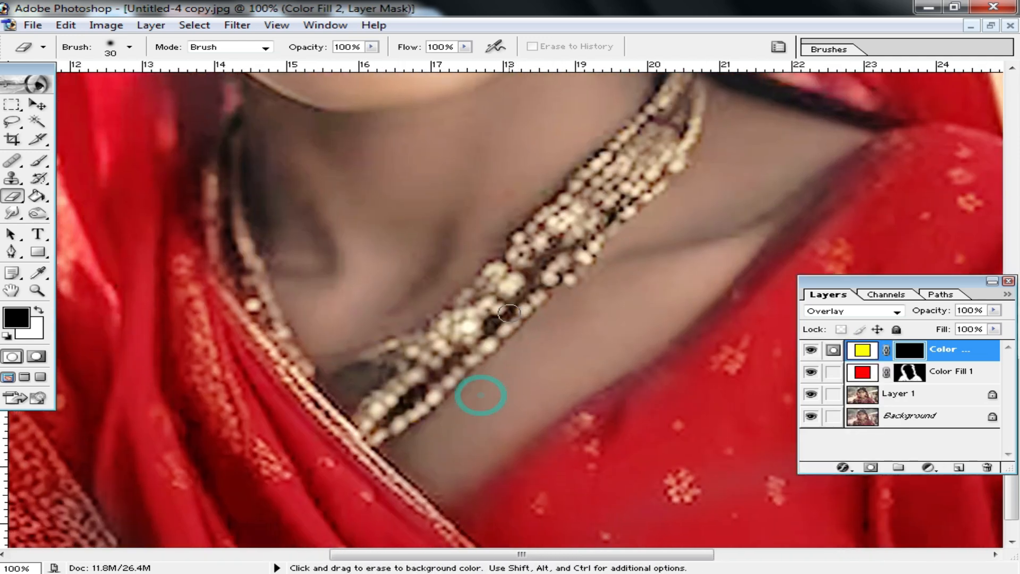
{"action": "right_click", "coordinate": [508, 312]}
{"action": "left_click_drag", "start_coordinate": [558, 332], "coordinate": [564, 330]}
{"action": "key", "text": "Return"}
{"action": "mouse_move", "coordinate": [439, 339]}
{"action": "left_mouse_down"}
{"action": "mouse_move", "coordinate": [594, 211]}
{"action": "mouse_move", "coordinate": [542, 240]}
{"action": "mouse_move", "coordinate": [504, 295]}
{"action": "mouse_move", "coordinate": [548, 260]}
{"action": "mouse_move", "coordinate": [500, 323]}
{"action": "mouse_move", "coordinate": [385, 423]}
{"action": "mouse_move", "coordinate": [431, 353]}
{"action": "mouse_move", "coordinate": [394, 354]}
{"action": "mouse_move", "coordinate": [538, 253]}
{"action": "mouse_move", "coordinate": [609, 177]}
{"action": "mouse_move", "coordinate": [578, 235]}
{"action": "left_mouse_up"}
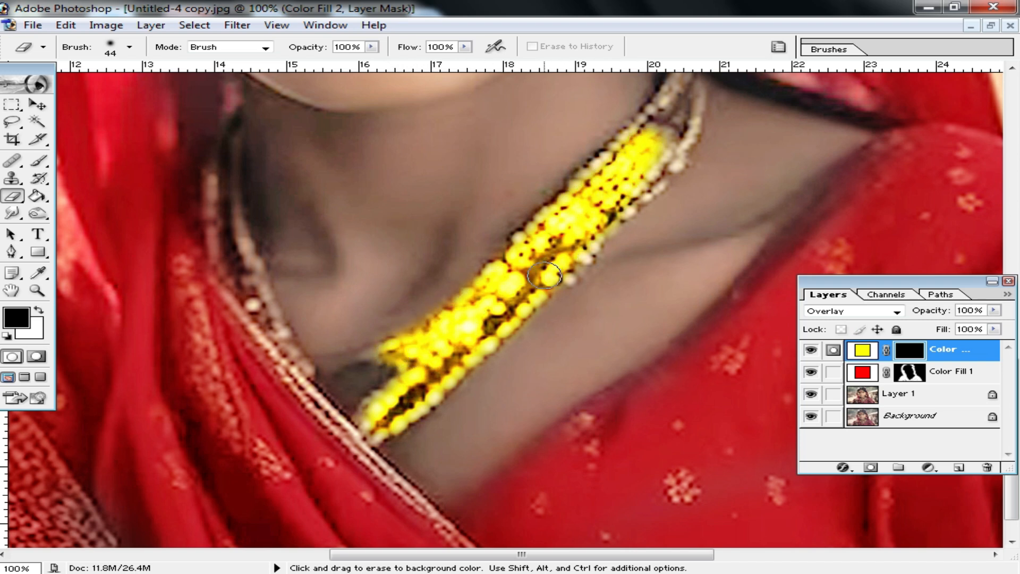
{"action": "key", "text": "space"}
{"action": "left_click_drag", "start_coordinate": [682, 79], "coordinate": [592, 213]}
{"action": "mouse_move", "coordinate": [559, 300]}
{"action": "left_mouse_down"}
{"action": "mouse_move", "coordinate": [584, 261]}
{"action": "mouse_move", "coordinate": [574, 269]}
{"action": "mouse_move", "coordinate": [598, 188]}
{"action": "mouse_move", "coordinate": [545, 289]}
{"action": "mouse_move", "coordinate": [497, 327]}
{"action": "mouse_move", "coordinate": [540, 274]}
{"action": "mouse_move", "coordinate": [548, 311]}
{"action": "mouse_move", "coordinate": [498, 355]}
{"action": "mouse_move", "coordinate": [546, 325]}
{"action": "mouse_move", "coordinate": [466, 421]}
{"action": "left_mouse_up"}
{"action": "key", "text": "space"}
{"action": "left_click_drag", "start_coordinate": [336, 416], "coordinate": [503, 389]}
{"action": "mouse_move", "coordinate": [359, 451]}
{"action": "left_mouse_down"}
{"action": "mouse_move", "coordinate": [331, 421]}
{"action": "mouse_move", "coordinate": [297, 330]}
{"action": "mouse_move", "coordinate": [285, 246]}
{"action": "mouse_move", "coordinate": [298, 194]}
{"action": "mouse_move", "coordinate": [308, 337]}
{"action": "left_mouse_up"}
Erase the yellow layer's mask over both earrings to color them yellow
{"action": "key", "text": "space"}
{"action": "left_click_drag", "start_coordinate": [244, 183], "coordinate": [417, 392]}
{"action": "mouse_move", "coordinate": [356, 322]}
{"action": "left_mouse_down"}
{"action": "mouse_move", "coordinate": [310, 271]}
{"action": "mouse_move", "coordinate": [311, 254]}
{"action": "mouse_move", "coordinate": [343, 280]}
{"action": "mouse_move", "coordinate": [340, 303]}
{"action": "mouse_move", "coordinate": [314, 328]}
{"action": "mouse_move", "coordinate": [353, 333]}
{"action": "left_mouse_up"}
{"action": "mouse_move", "coordinate": [338, 250]}
{"action": "left_mouse_down"}
{"action": "mouse_move", "coordinate": [296, 173]}
{"action": "mouse_move", "coordinate": [312, 274]}
{"action": "mouse_move", "coordinate": [310, 255]}
{"action": "mouse_move", "coordinate": [343, 300]}
{"action": "left_mouse_up"}
{"action": "key", "text": "space"}
{"action": "key", "text": "space"}
{"action": "left_click_drag", "start_coordinate": [576, 269], "coordinate": [217, 230]}
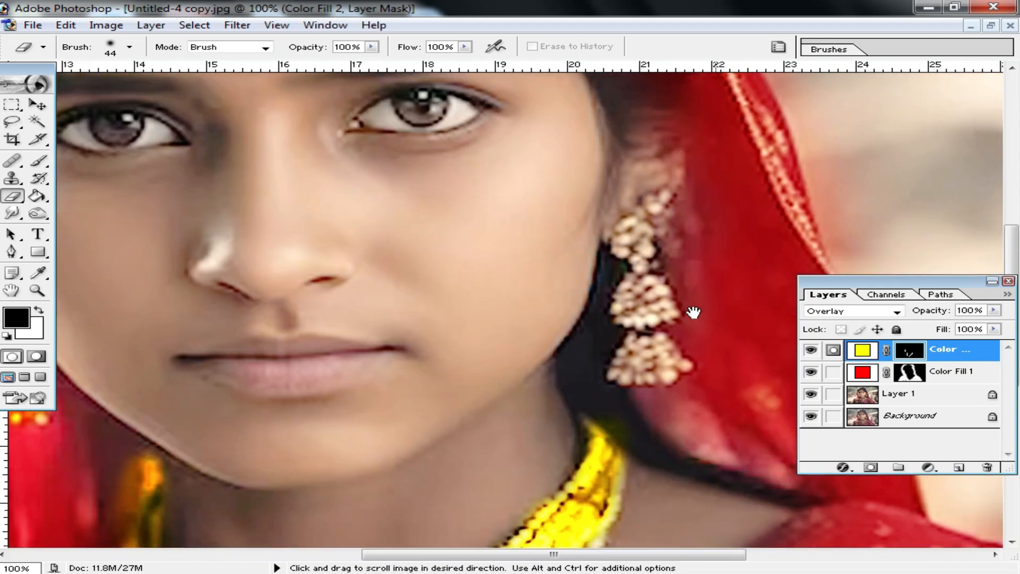
{"action": "left_click_drag", "start_coordinate": [650, 301], "coordinate": [644, 306]}
Lower the yellow fill layer's Fill to 46% to soften the jewelry color
{"action": "left_click", "coordinate": [659, 352], "text": "alt"}
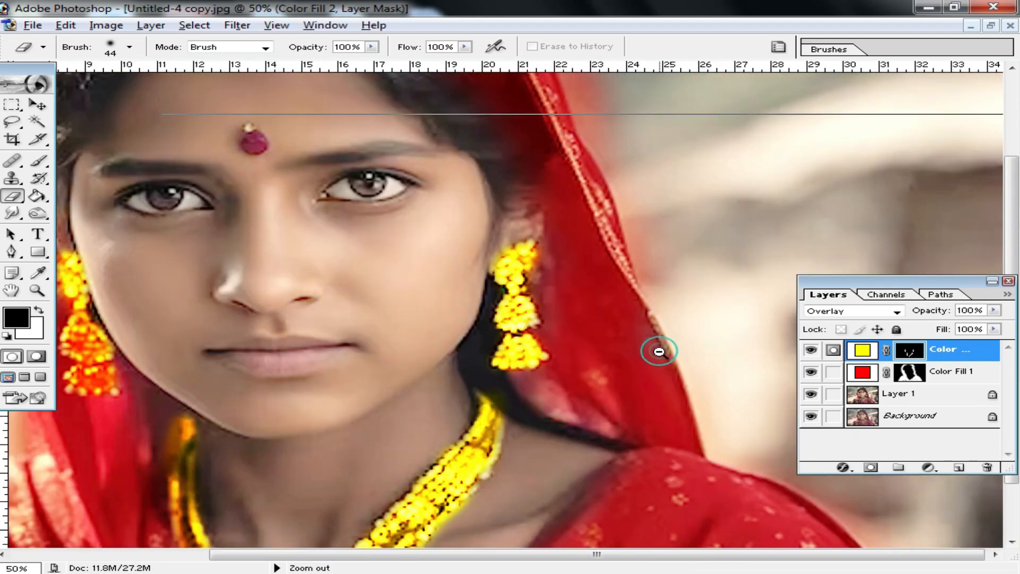
{"action": "left_click", "coordinate": [659, 352], "text": "alt"}
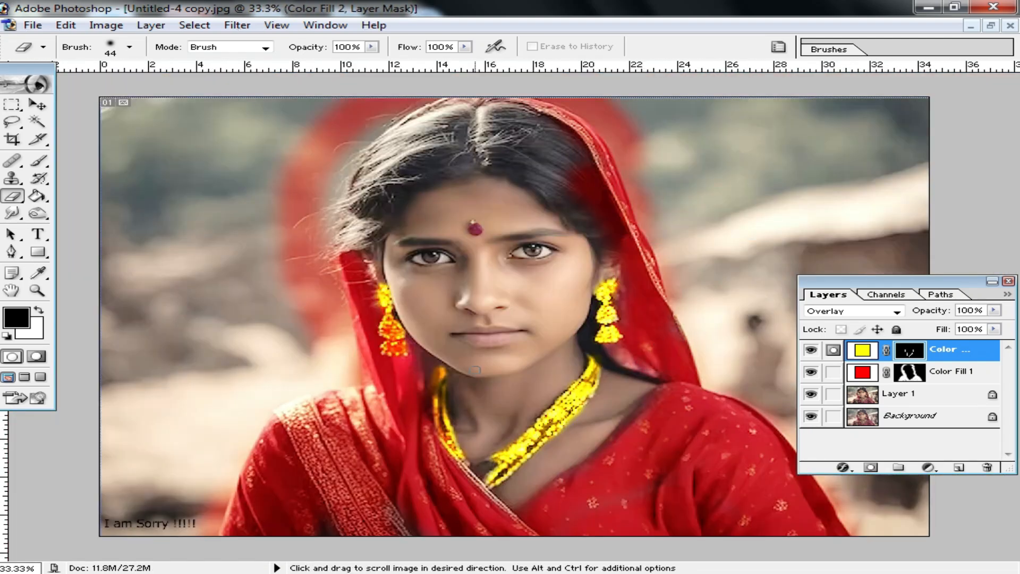
{"action": "left_click", "coordinate": [529, 444], "text": "ctrl"}
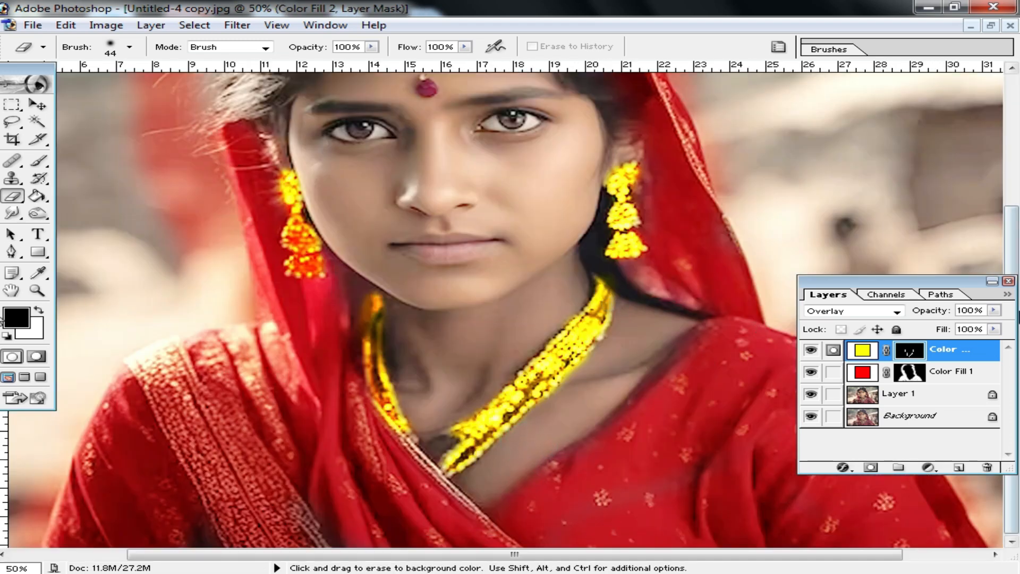
{"action": "left_click", "coordinate": [993, 329]}
{"action": "left_click_drag", "start_coordinate": [977, 348], "coordinate": [949, 349]}
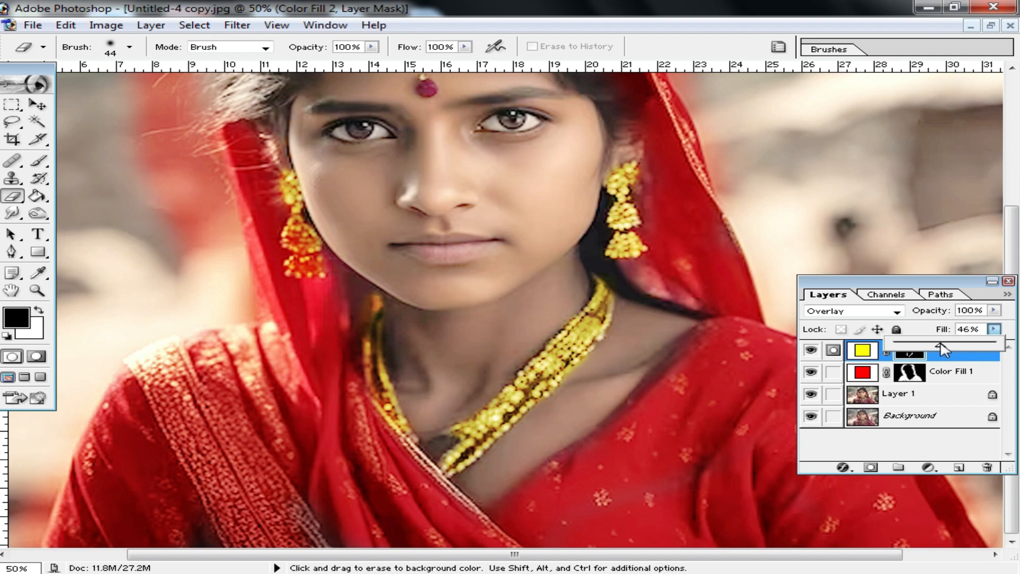
Add a black Solid Color fill layer above the yellow one and invert its mask to hide the fill
{"action": "left_click", "coordinate": [539, 266], "text": "alt"}
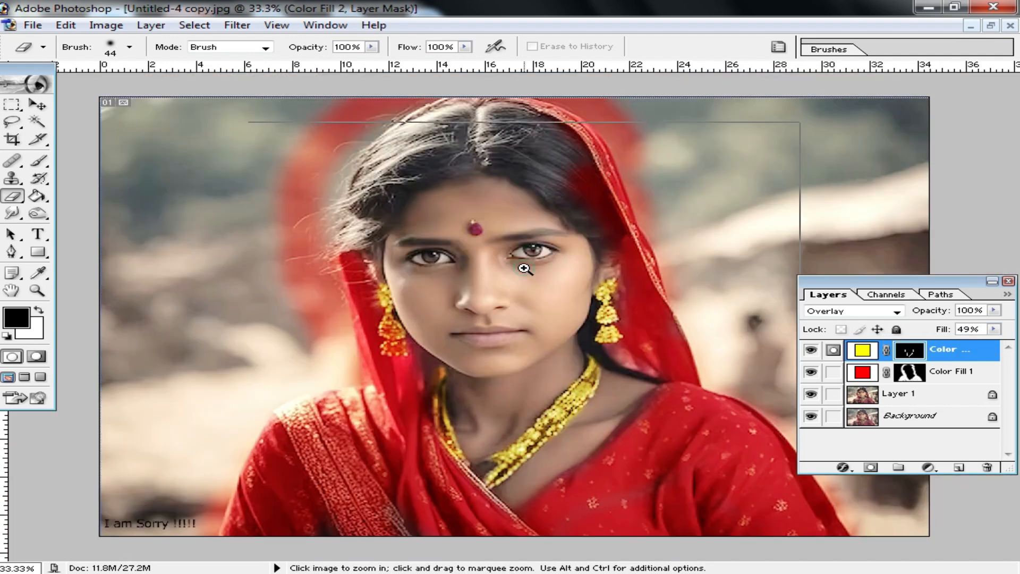
{"action": "left_click", "coordinate": [523, 268], "text": "ctrl"}
{"action": "left_click_drag", "start_coordinate": [568, 339], "coordinate": [613, 224]}
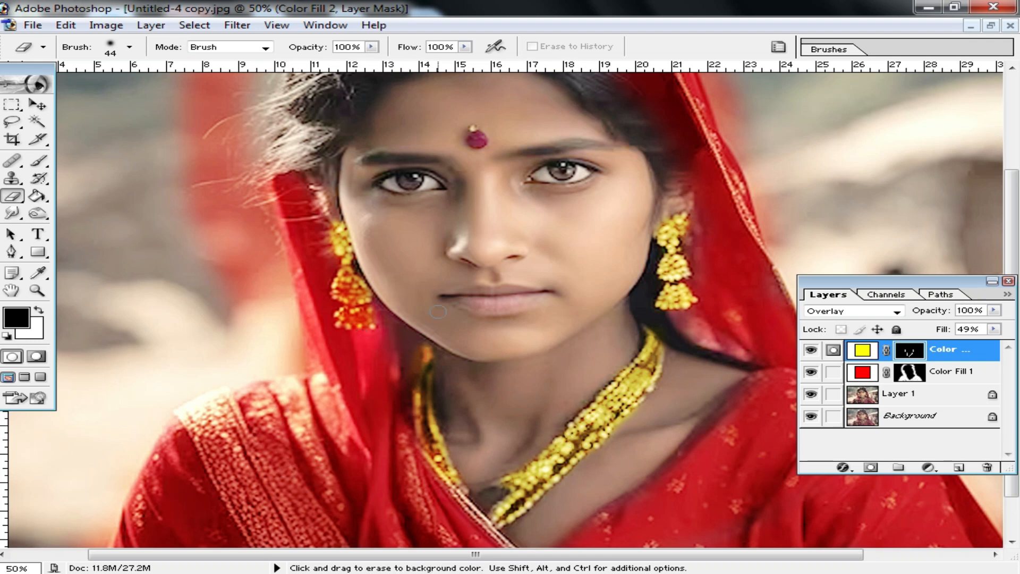
{"action": "scroll", "coordinate": [438, 312], "scroll_direction": "up", "scroll_amount": 5}
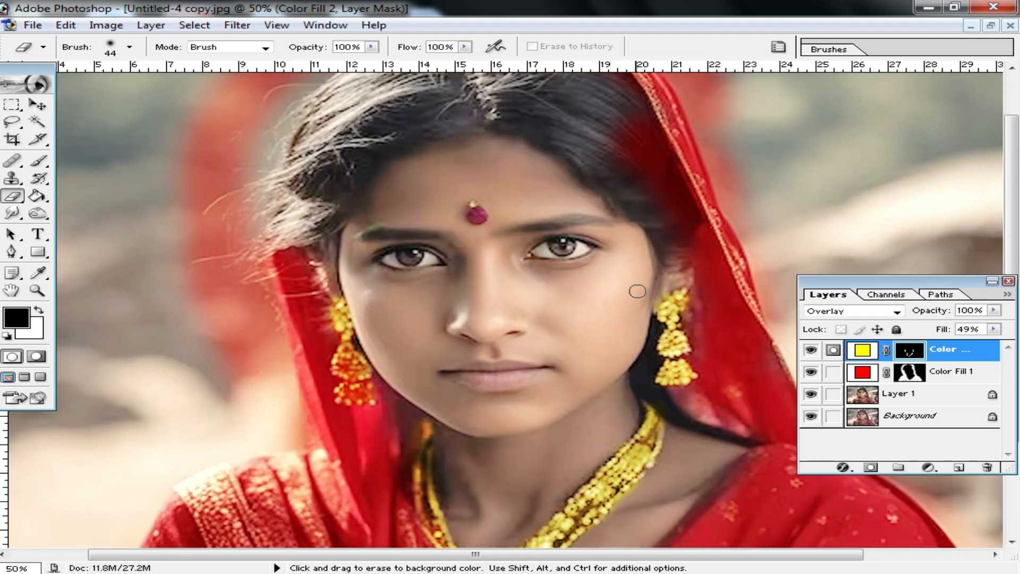
{"action": "scroll", "coordinate": [637, 291], "scroll_direction": "up", "scroll_amount": 4}
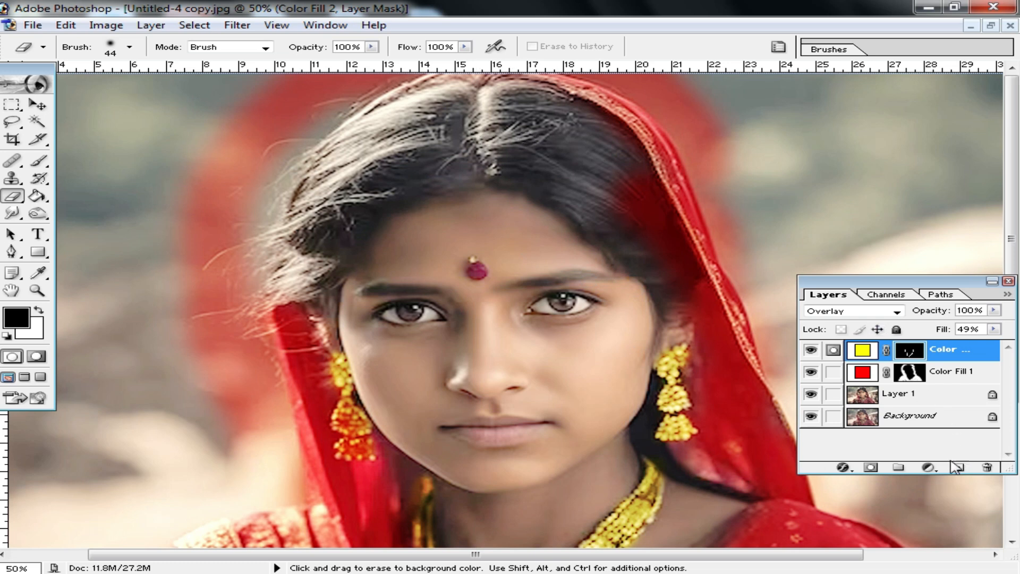
{"action": "left_click", "coordinate": [929, 468]}
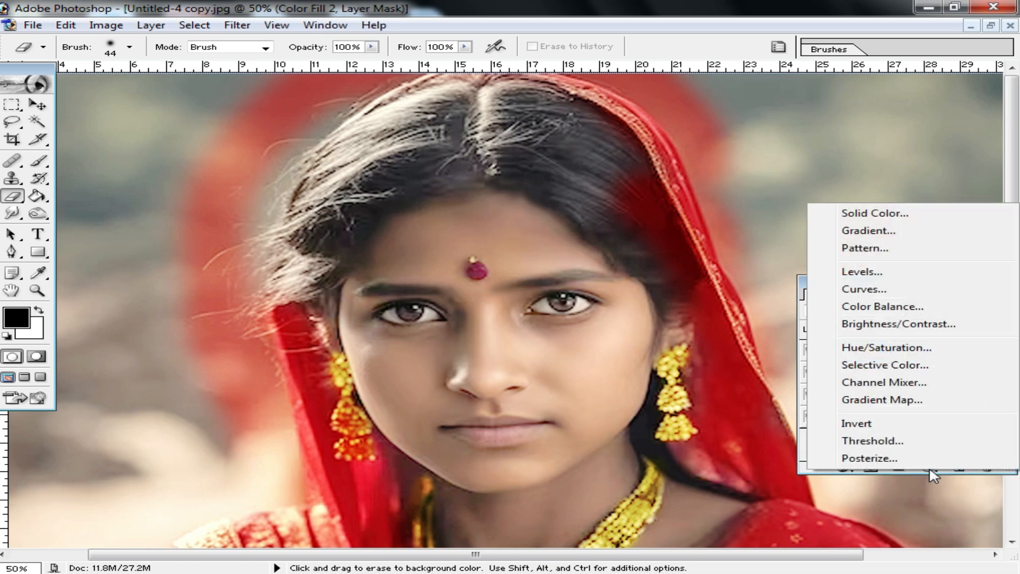
{"action": "left_click", "coordinate": [874, 213]}
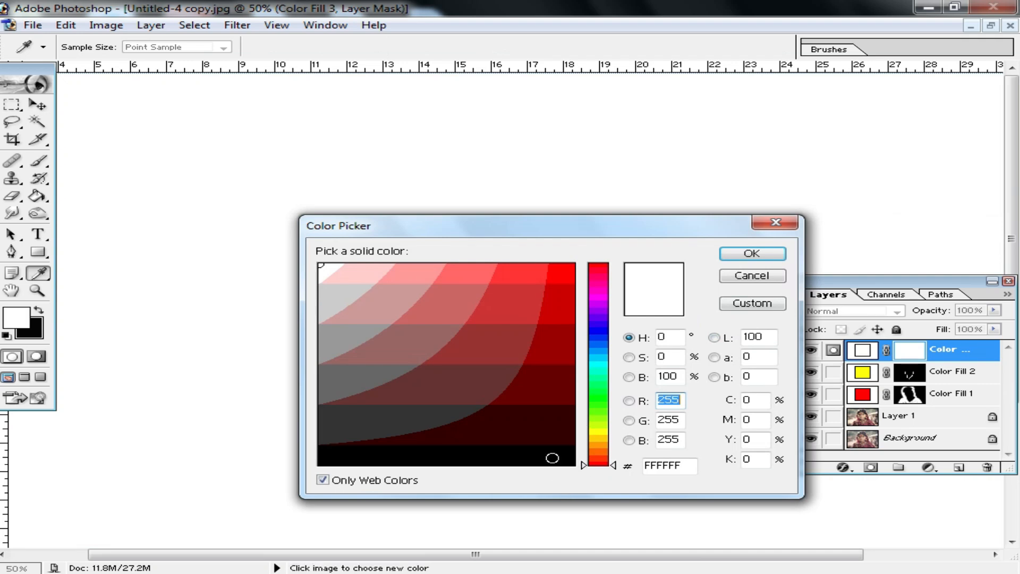
{"action": "left_click", "coordinate": [553, 458]}
{"action": "left_click", "coordinate": [750, 252]}
{"action": "key", "text": "e"}
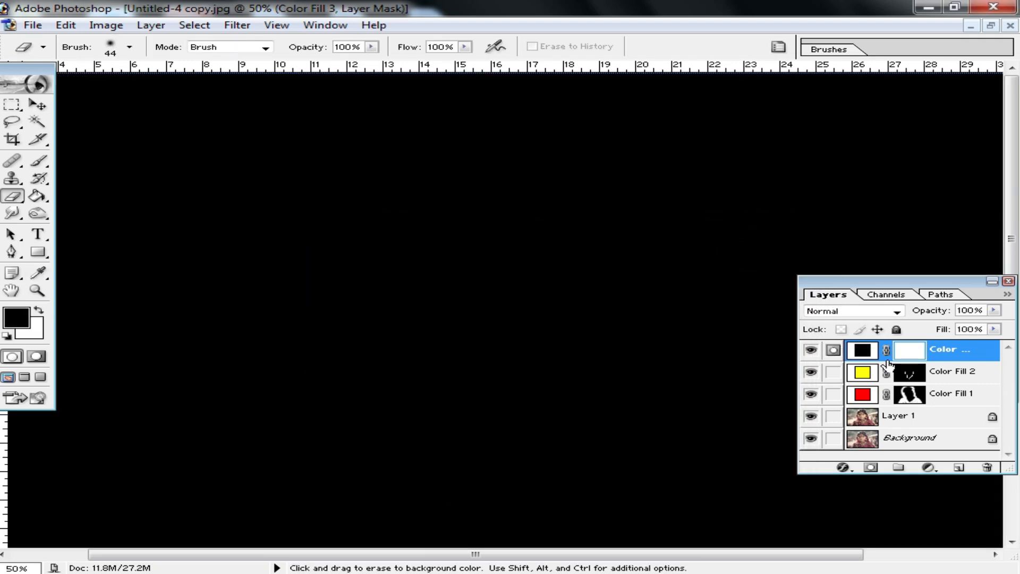
{"action": "key", "text": "ctrl+i"}
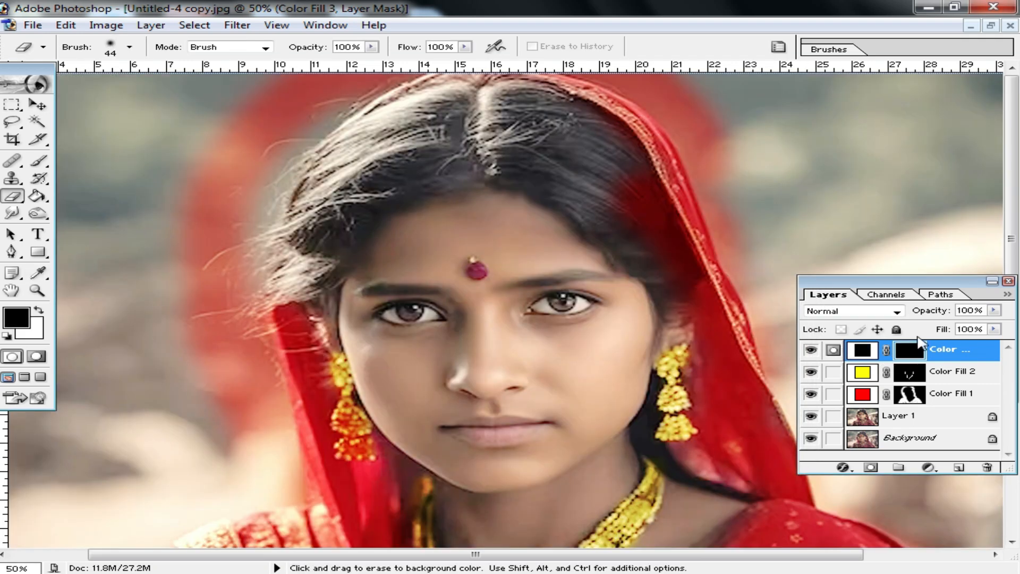
Set the Eraser size to 95 and the black fill layer's blend mode to Soft Light
{"action": "right_click", "coordinate": [474, 149]}
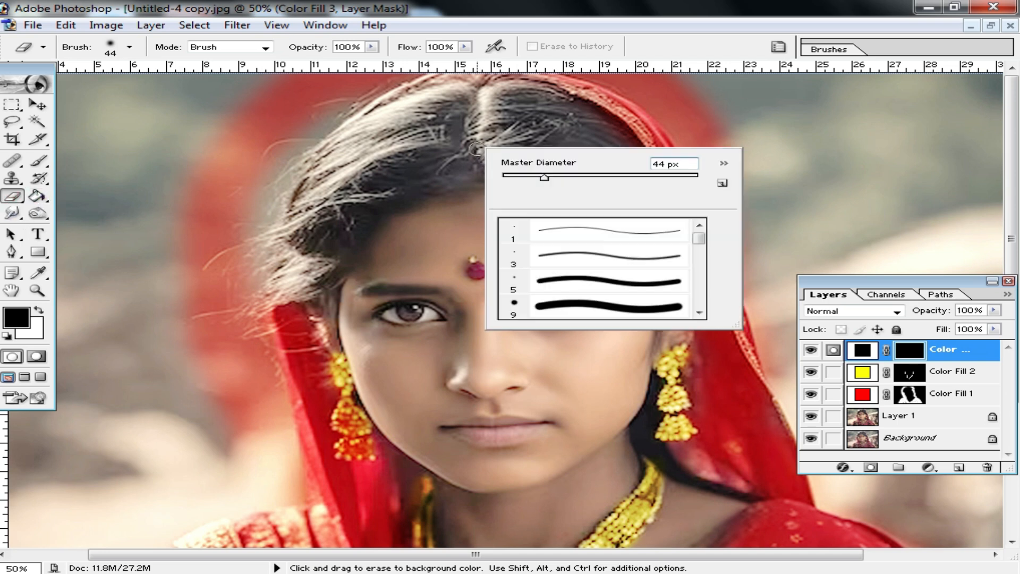
{"action": "left_click", "coordinate": [592, 178]}
{"action": "left_click", "coordinate": [884, 315]}
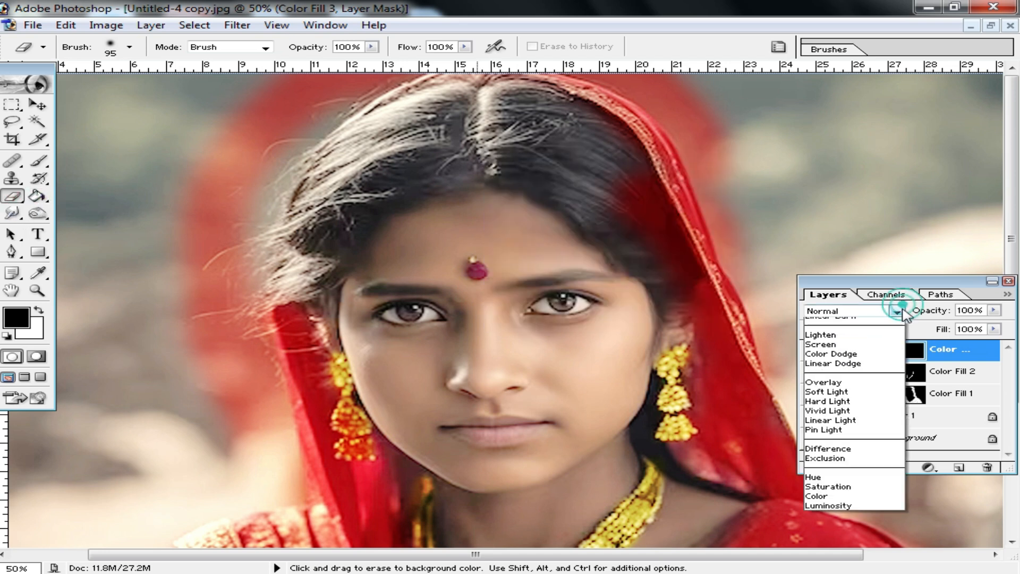
{"action": "left_click", "coordinate": [838, 456]}
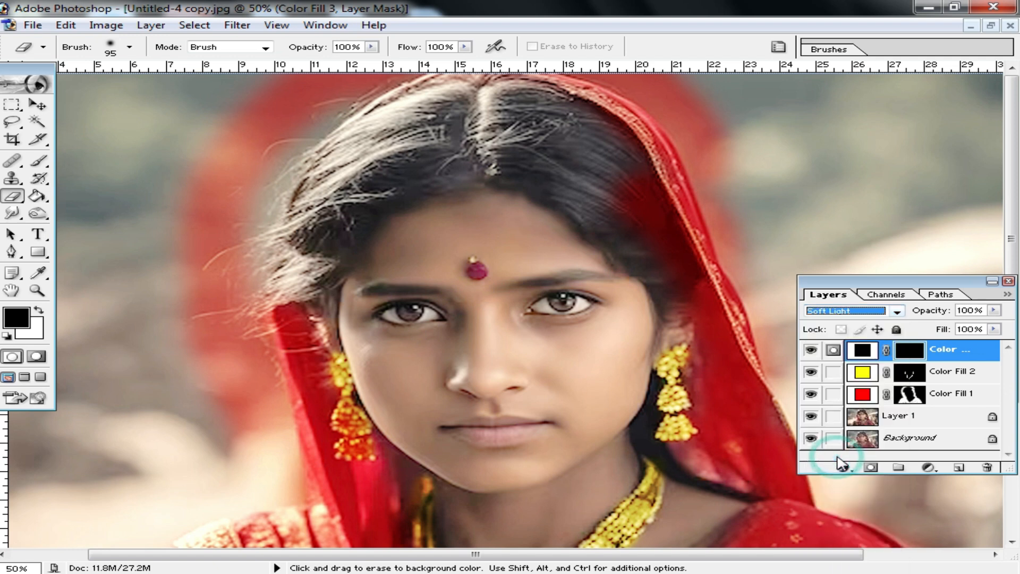
Try darkening the hair with the Eraser at 100% opacity, undo the stroke, and lower the Eraser opacity to 21%
{"action": "mouse_move", "coordinate": [528, 146]}
{"action": "left_mouse_down"}
{"action": "mouse_move", "coordinate": [601, 218]}
{"action": "mouse_move", "coordinate": [610, 209]}
{"action": "mouse_move", "coordinate": [556, 129]}
{"action": "mouse_move", "coordinate": [632, 186]}
{"action": "left_mouse_up"}
{"action": "key", "text": "ctrl+z"}
{"action": "left_click_drag", "start_coordinate": [370, 46], "coordinate": [296, 69]}
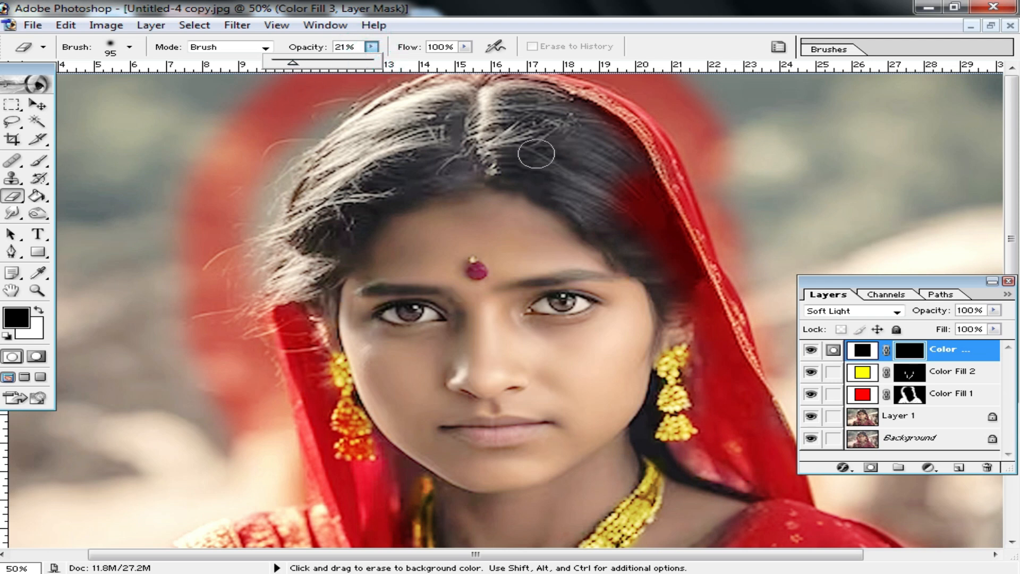
Set the Eraser opacity to 60% and erase the black fill layer's mask over the hair to darken it
{"action": "left_click_drag", "start_coordinate": [371, 47], "coordinate": [333, 66]}
{"action": "mouse_move", "coordinate": [609, 141]}
{"action": "left_mouse_down"}
{"action": "mouse_move", "coordinate": [678, 233]}
{"action": "mouse_move", "coordinate": [676, 274]}
{"action": "mouse_move", "coordinate": [521, 110]}
{"action": "mouse_move", "coordinate": [522, 92]}
{"action": "mouse_move", "coordinate": [541, 131]}
{"action": "mouse_move", "coordinate": [443, 108]}
{"action": "left_mouse_up"}
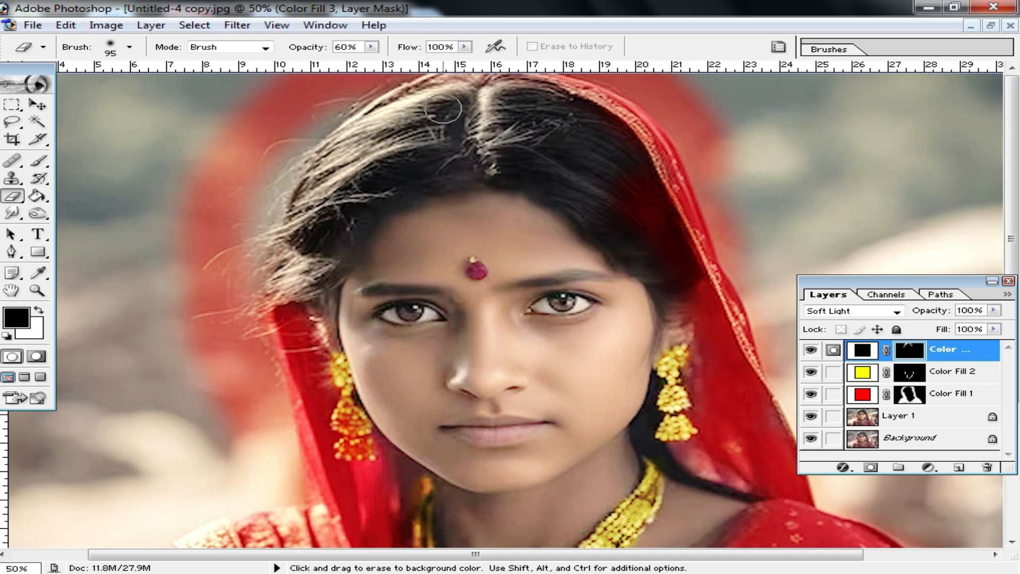
{"action": "key", "text": "ctrl+minus"}
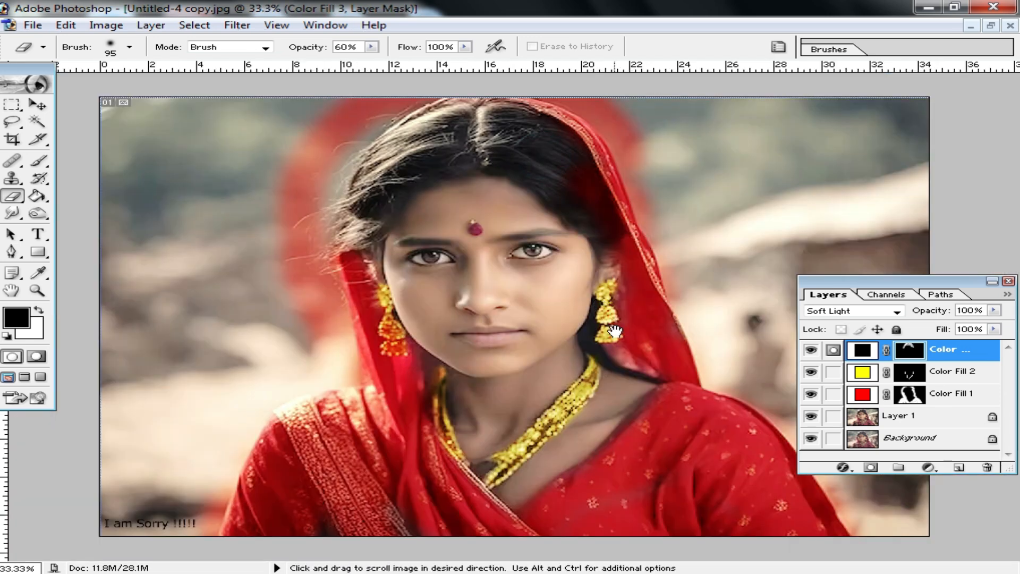
Set the Eraser size to 17 and erase the black fill layer's mask over both irises to darken the eyes
{"action": "left_click", "coordinate": [529, 265], "text": "ctrl"}
{"action": "left_click", "coordinate": [526, 308], "text": "ctrl"}
{"action": "left_click", "coordinate": [533, 308], "text": "ctrl"}
{"action": "left_click", "coordinate": [488, 333], "text": "ctrl"}
{"action": "left_click_drag", "start_coordinate": [453, 300], "coordinate": [535, 340]}
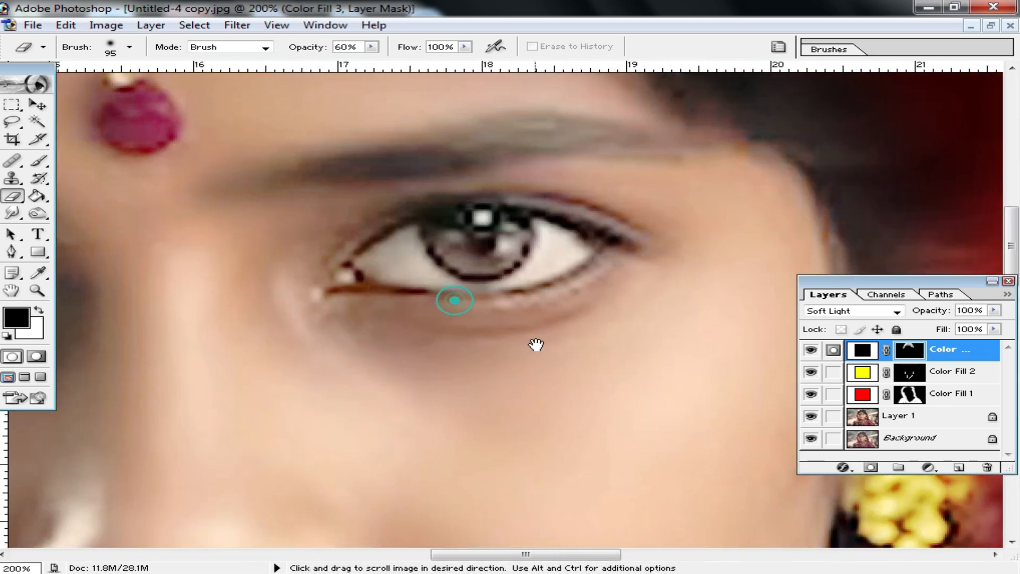
{"action": "right_click", "coordinate": [532, 268]}
{"action": "left_click", "coordinate": [568, 298]}
{"action": "mouse_move", "coordinate": [450, 225]}
{"action": "left_mouse_down"}
{"action": "mouse_move", "coordinate": [454, 250]}
{"action": "mouse_move", "coordinate": [493, 264]}
{"action": "mouse_move", "coordinate": [496, 216]}
{"action": "mouse_move", "coordinate": [503, 250]}
{"action": "mouse_move", "coordinate": [460, 244]}
{"action": "mouse_move", "coordinate": [466, 256]}
{"action": "mouse_move", "coordinate": [507, 225]}
{"action": "mouse_move", "coordinate": [510, 254]}
{"action": "mouse_move", "coordinate": [451, 248]}
{"action": "mouse_move", "coordinate": [473, 267]}
{"action": "mouse_move", "coordinate": [508, 228]}
{"action": "left_mouse_up"}
{"action": "left_click", "coordinate": [507, 228], "text": "alt"}
{"action": "left_click_drag", "start_coordinate": [316, 317], "coordinate": [667, 260]}
{"action": "left_click_drag", "start_coordinate": [533, 279], "coordinate": [556, 279]}
{"action": "left_click_drag", "start_coordinate": [631, 285], "coordinate": [445, 278]}
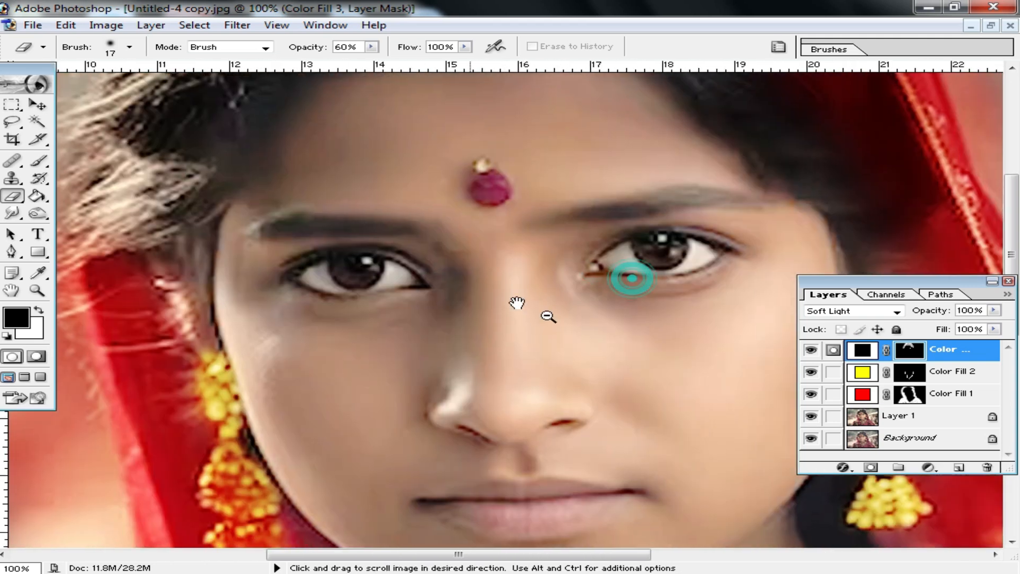
Set the Eraser size to 33 and erase the black fill layer's mask along both eyebrows to darken them
{"action": "left_click", "coordinate": [547, 317], "text": "alt"}
{"action": "left_click", "coordinate": [583, 336], "text": "alt"}
{"action": "left_click", "coordinate": [583, 335], "text": "alt"}
{"action": "left_click", "coordinate": [505, 314]}
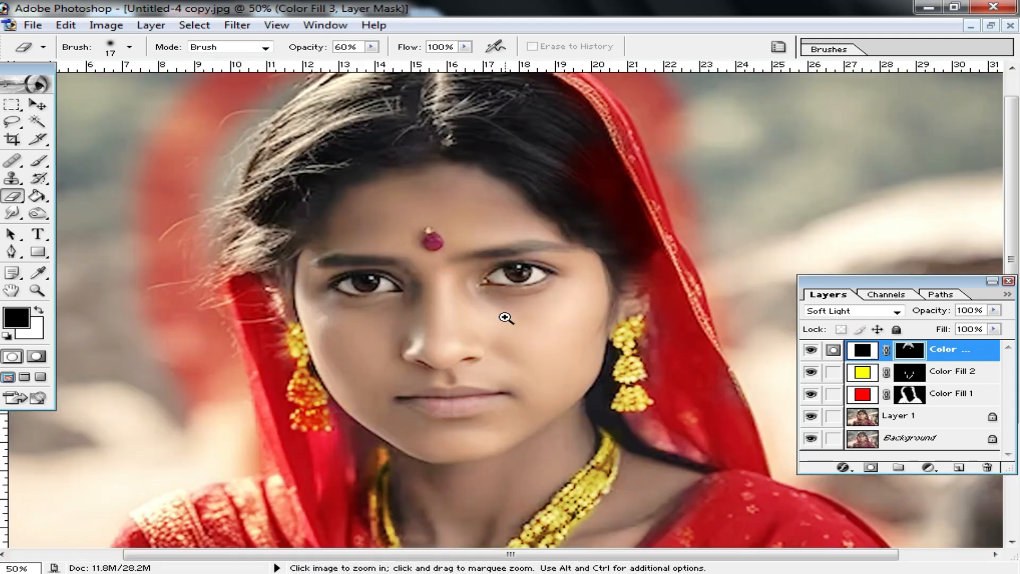
{"action": "left_click", "coordinate": [421, 269]}
{"action": "left_click", "coordinate": [441, 271]}
{"action": "left_click_drag", "start_coordinate": [736, 266], "coordinate": [738, 282]}
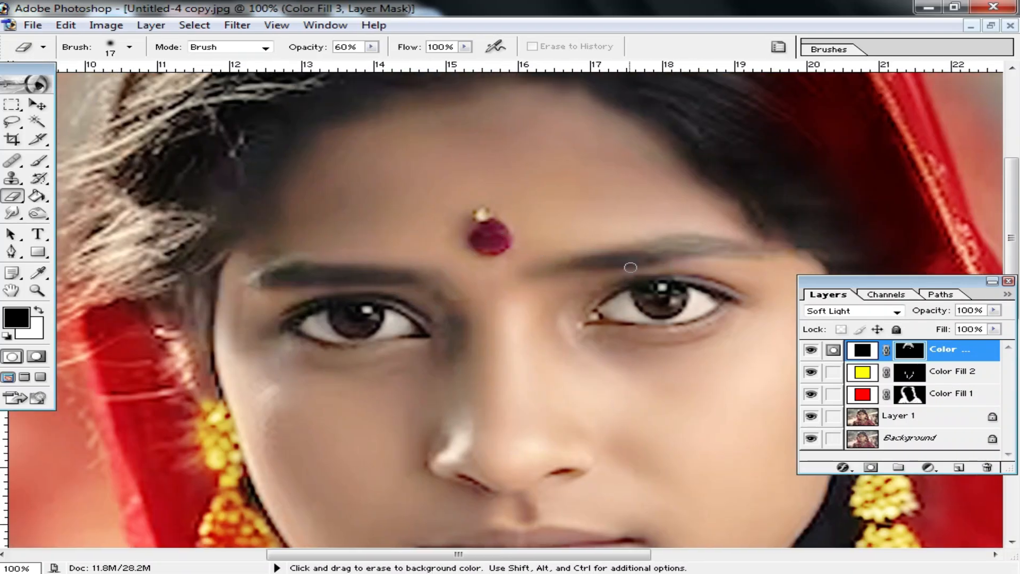
{"action": "right_click", "coordinate": [660, 288]}
{"action": "left_click_drag", "start_coordinate": [697, 321], "coordinate": [713, 320]}
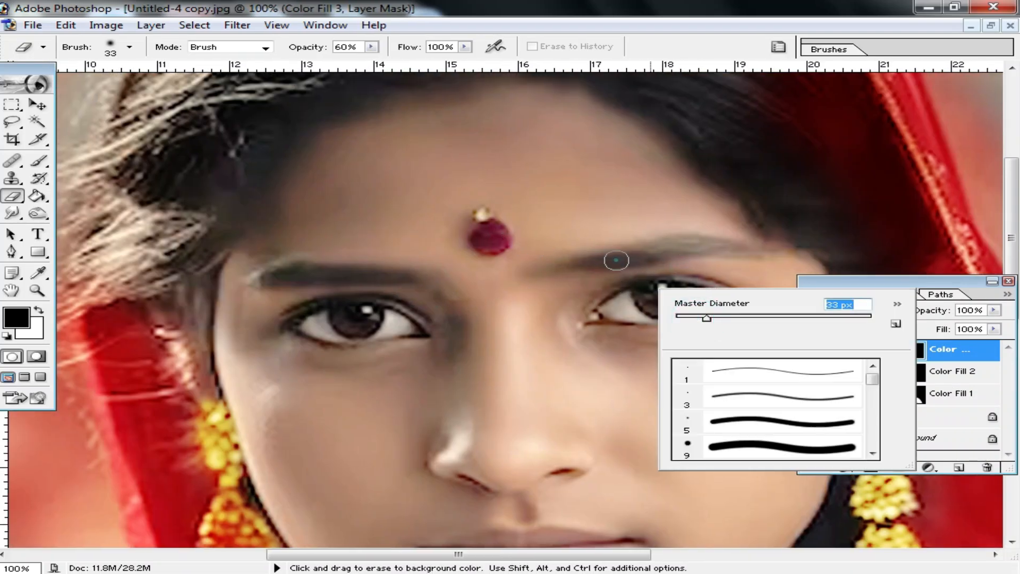
{"action": "key", "text": "Return"}
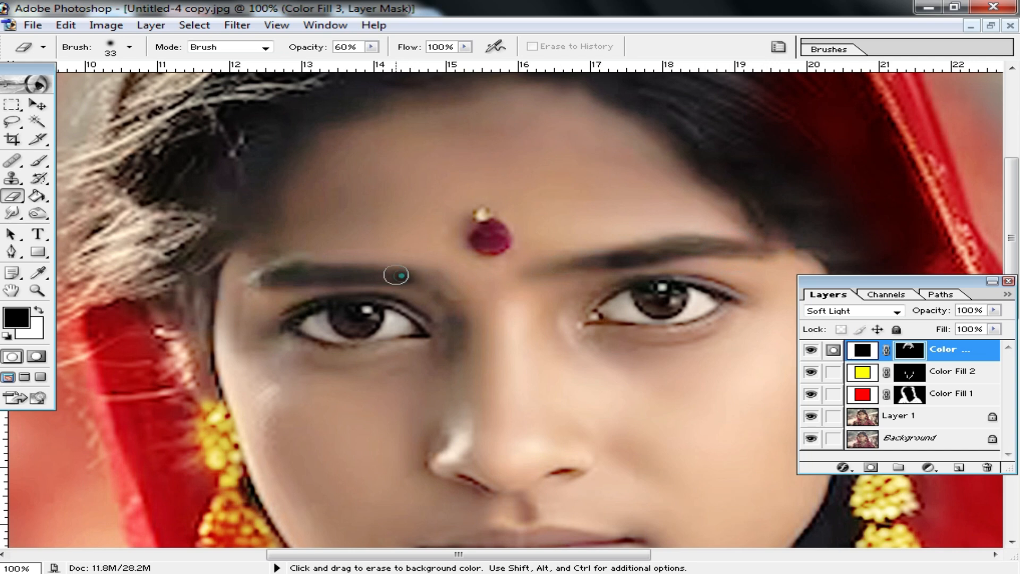
{"action": "left_click_drag", "start_coordinate": [396, 275], "coordinate": [289, 273]}
{"action": "left_click", "coordinate": [339, 278], "text": "alt"}
Hide the Background layer and merge all the visible layers above it into one
{"action": "left_click", "coordinate": [515, 327], "text": "alt"}
{"action": "left_click", "coordinate": [645, 364], "text": "alt"}
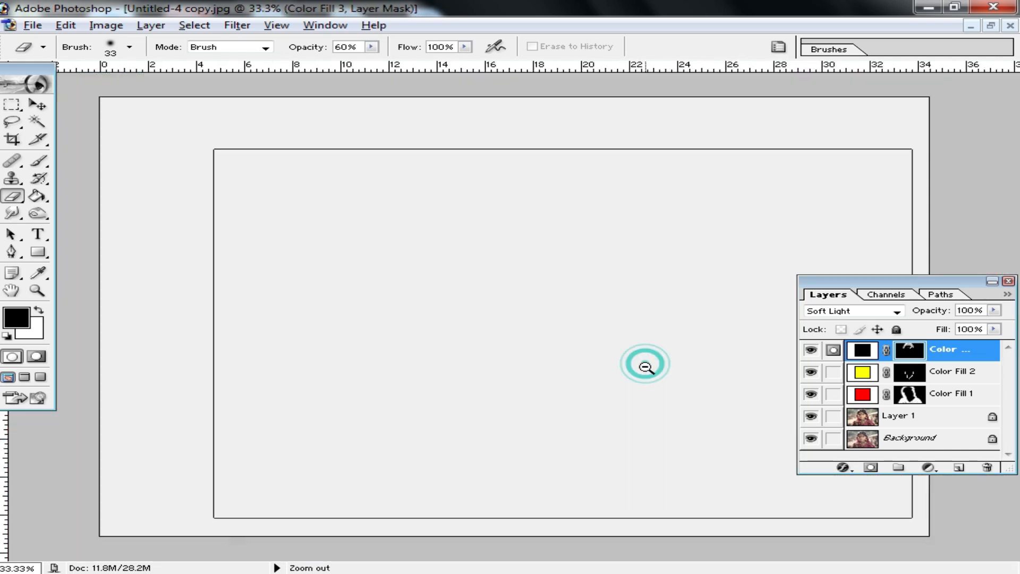
{"action": "key", "text": "ctrl+0"}
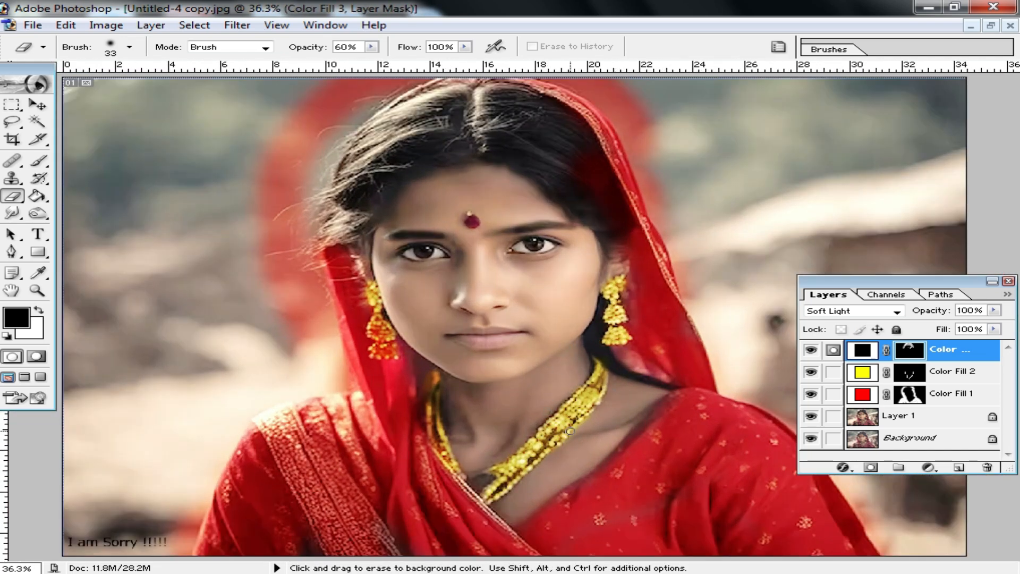
{"action": "key", "text": "ctrl+plus"}
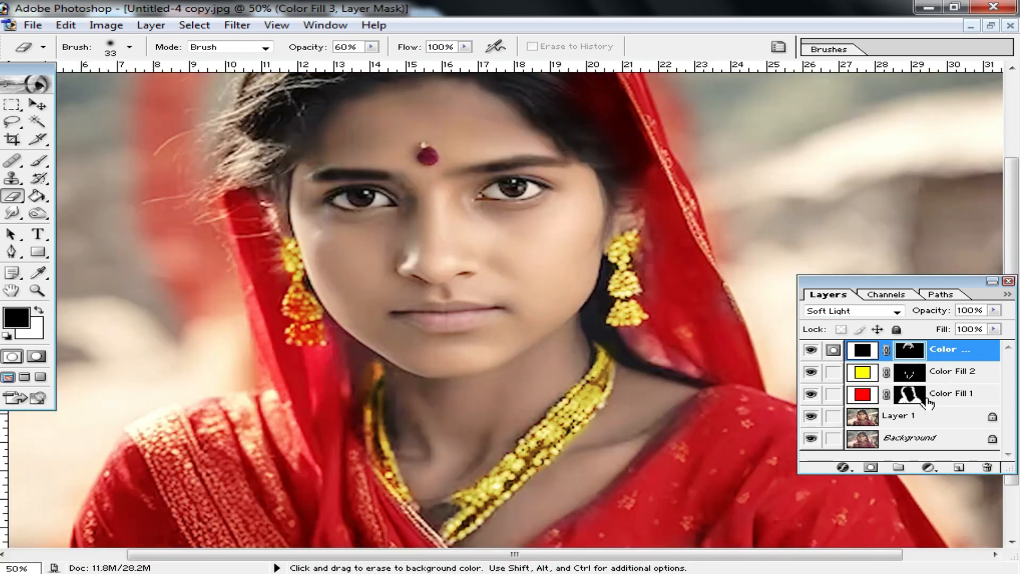
{"action": "left_click", "coordinate": [811, 439]}
{"action": "key", "text": "shift+ctrl+e"}
{"action": "key", "text": "x"}
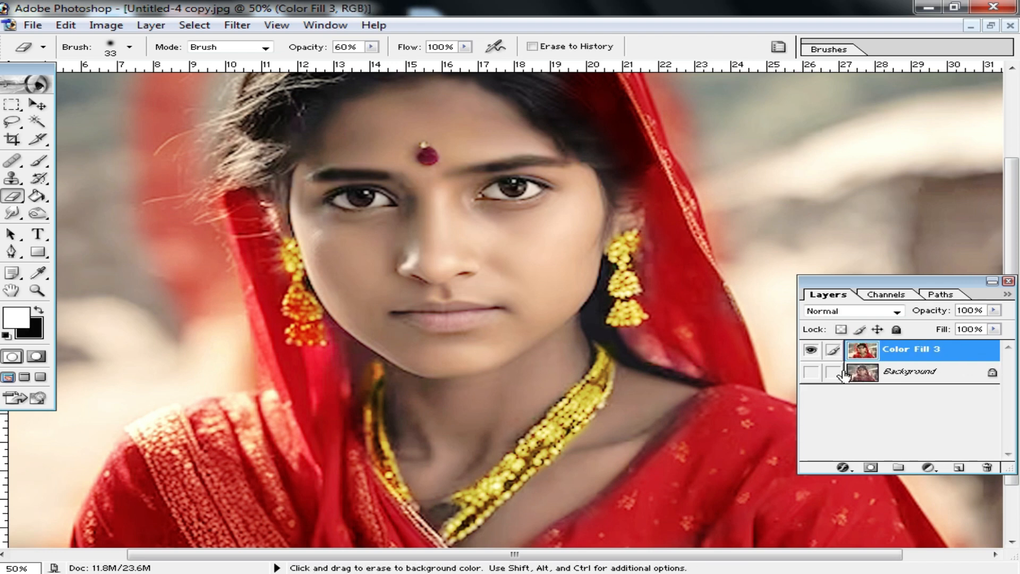
Sample the light skin tone on the cheek beside the mouth with the Eyedropper as the foreground color
{"action": "left_click", "coordinate": [520, 378], "text": "ctrl"}
{"action": "left_click", "coordinate": [519, 377], "text": "ctrl"}
{"action": "left_click_drag", "start_coordinate": [542, 355], "coordinate": [568, 306]}
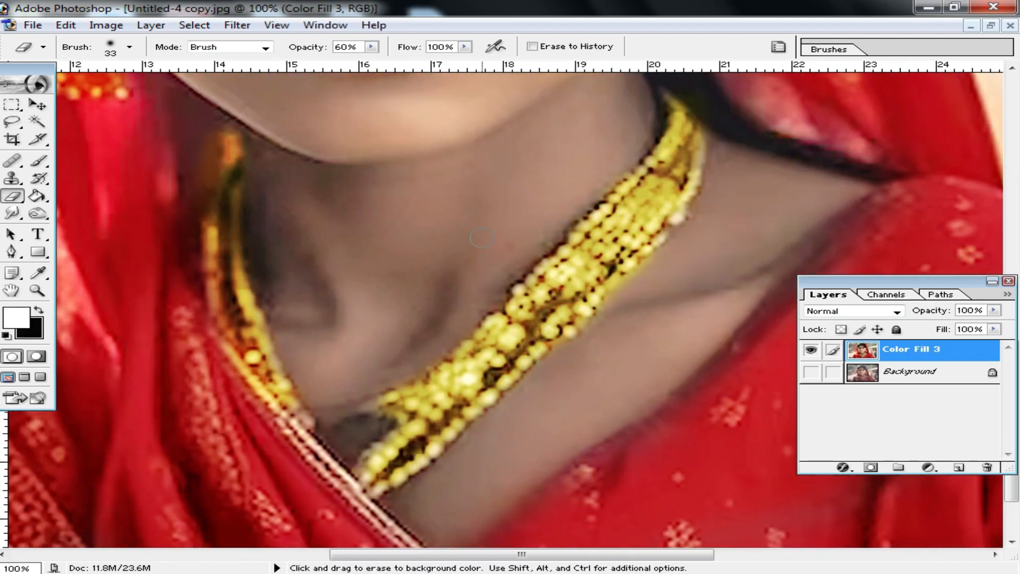
{"action": "left_click", "coordinate": [532, 242], "text": "alt"}
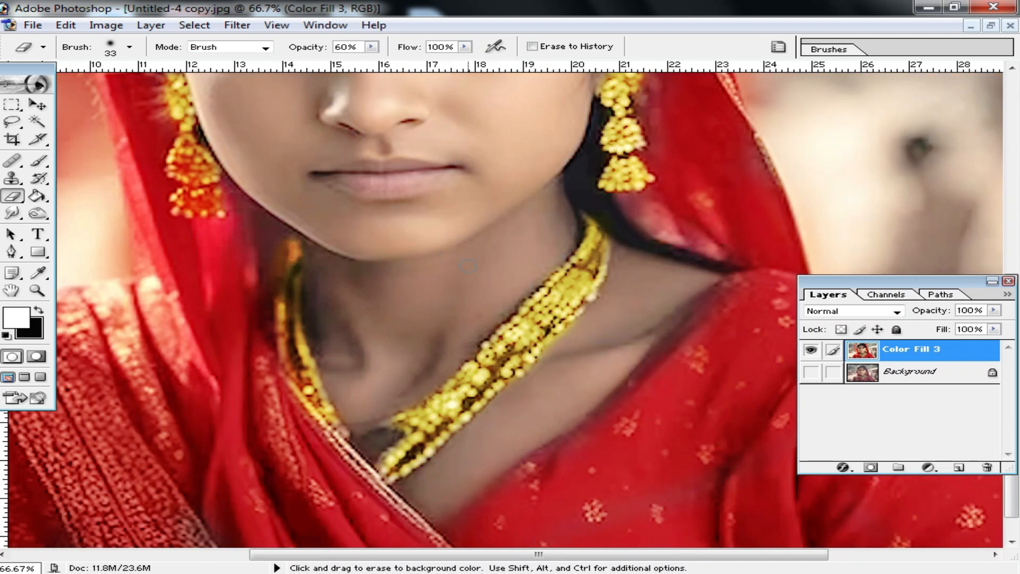
{"action": "scroll", "coordinate": [958, 438], "scroll_direction": "up", "scroll_amount": 1}
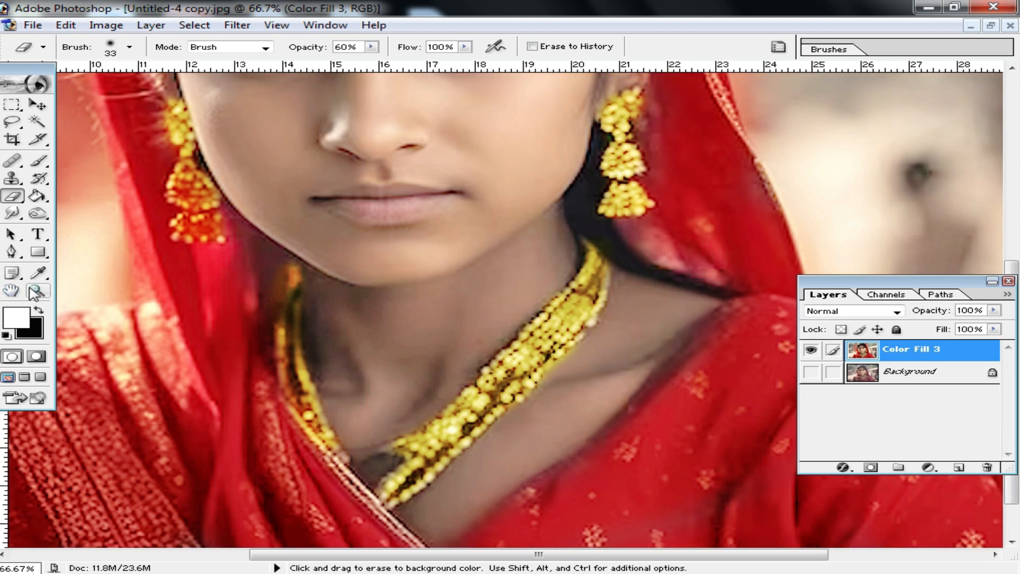
{"action": "left_click", "coordinate": [35, 275]}
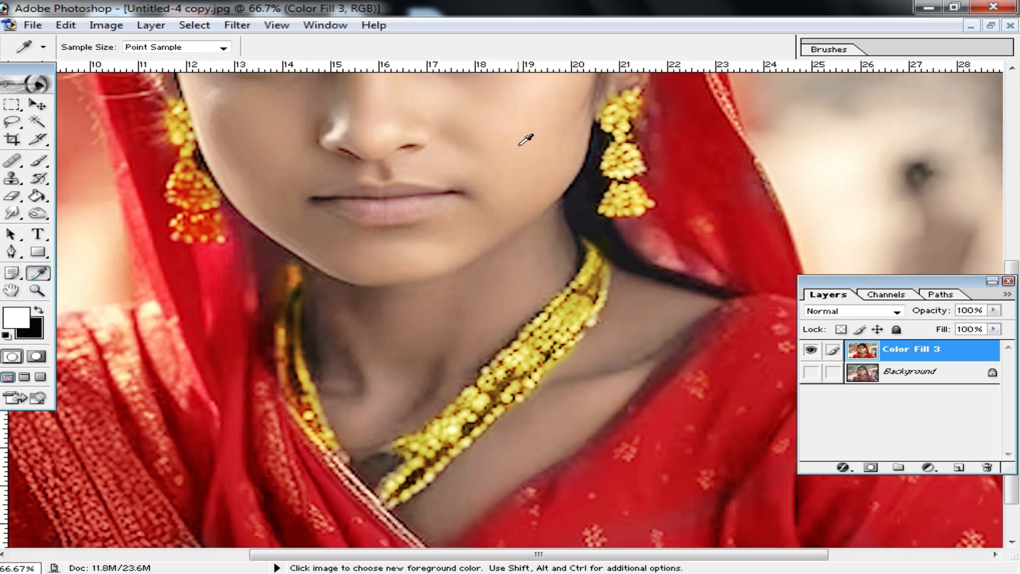
{"action": "left_click", "coordinate": [513, 143]}
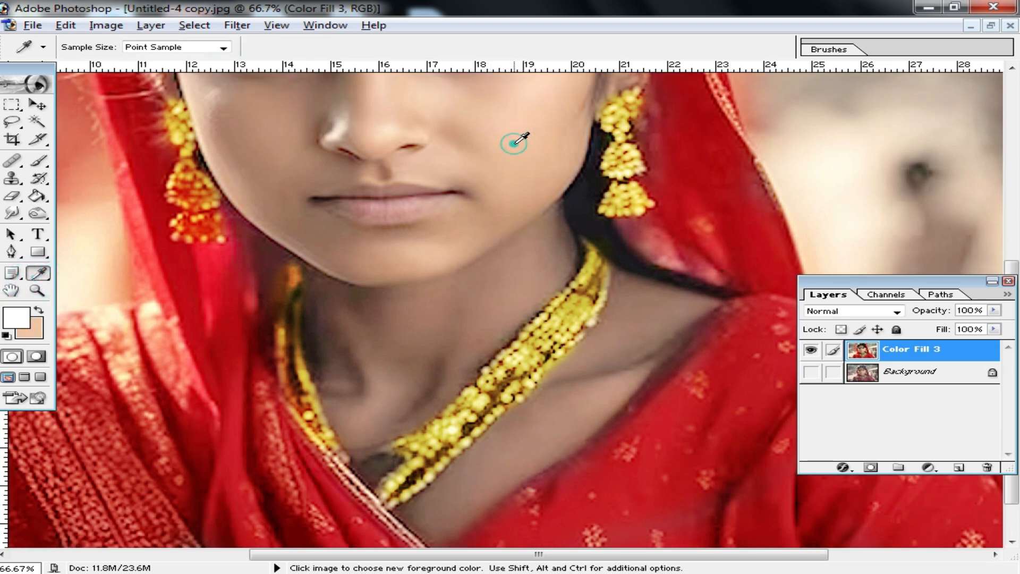
{"action": "left_click", "coordinate": [504, 134], "text": "alt"}
{"action": "left_click", "coordinate": [502, 145], "text": "alt"}
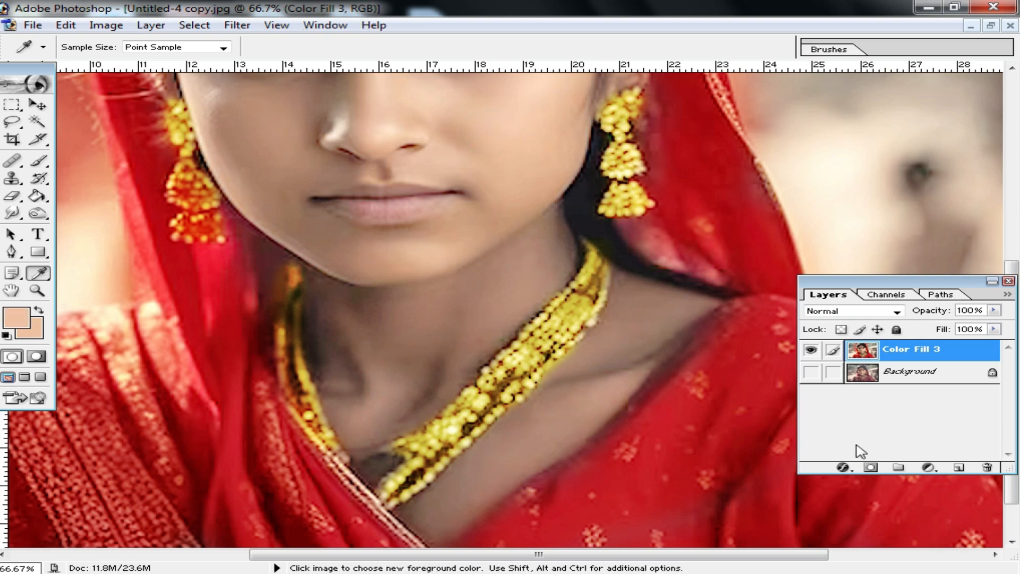
Add a solid color fill layer in FFCC99, invert its mask to black, and set its blend mode to Soft Light
{"action": "left_click", "coordinate": [928, 468]}
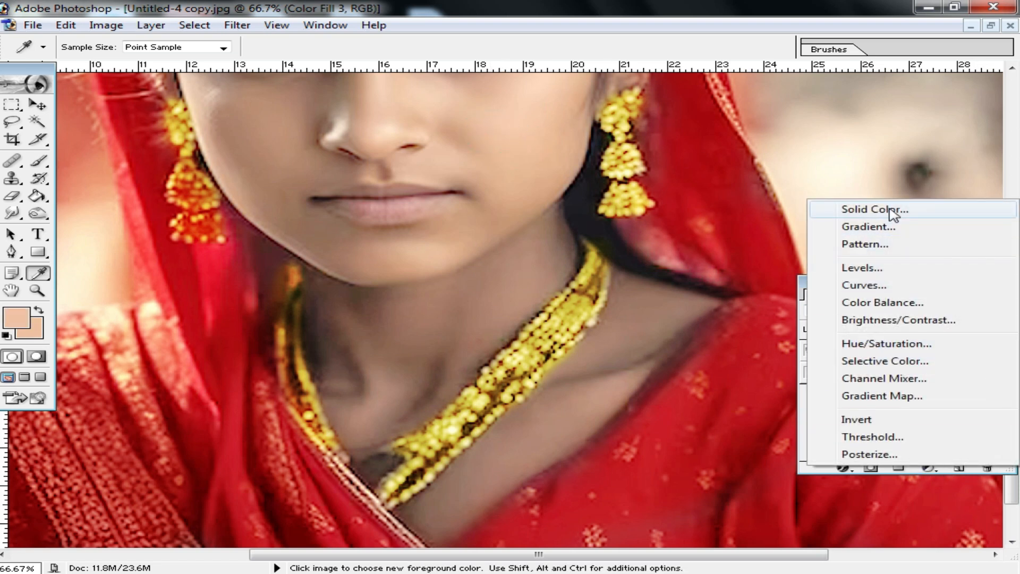
{"action": "left_click", "coordinate": [887, 209]}
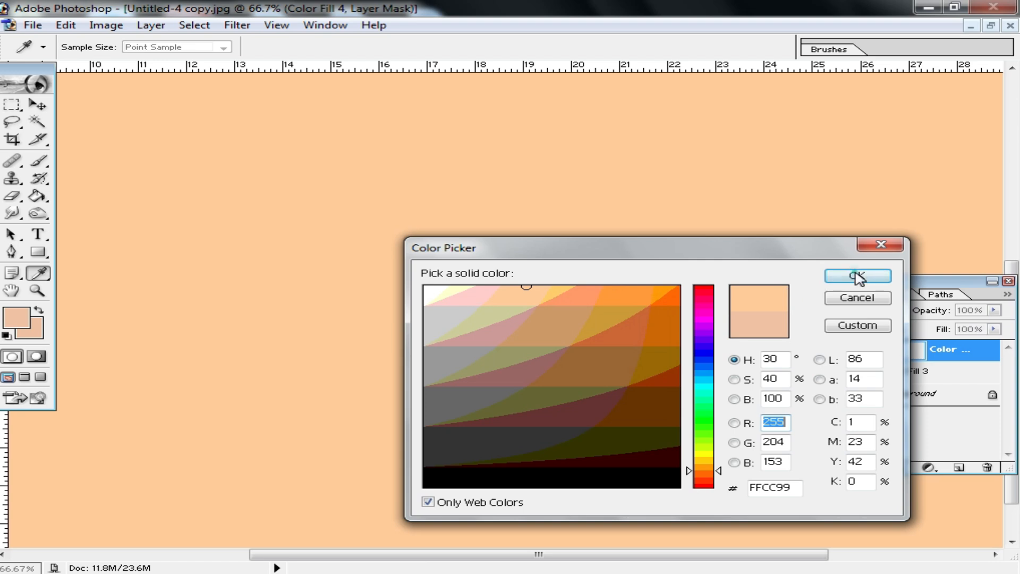
{"action": "left_click", "coordinate": [857, 277]}
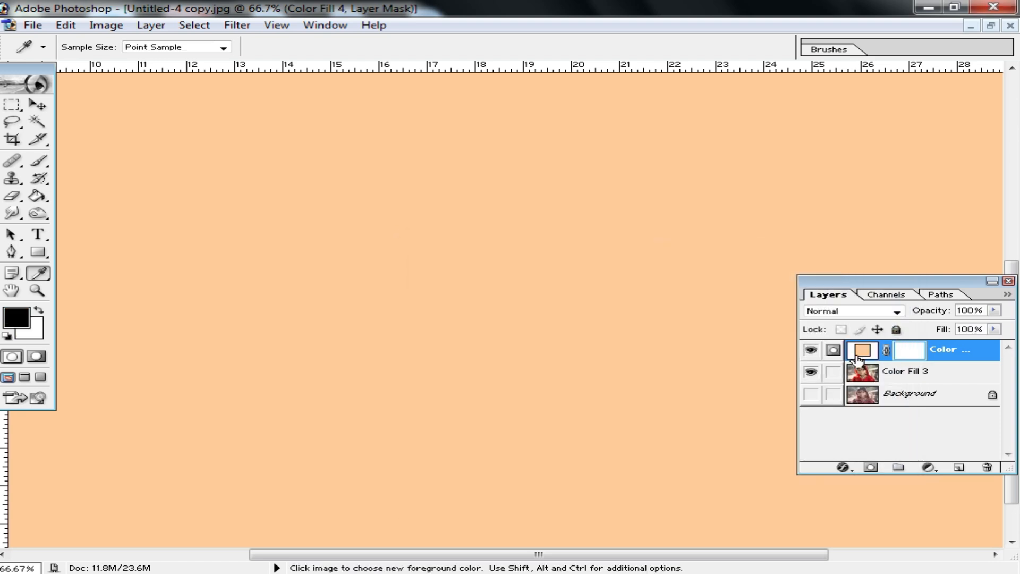
{"action": "key", "text": "ctrl+i"}
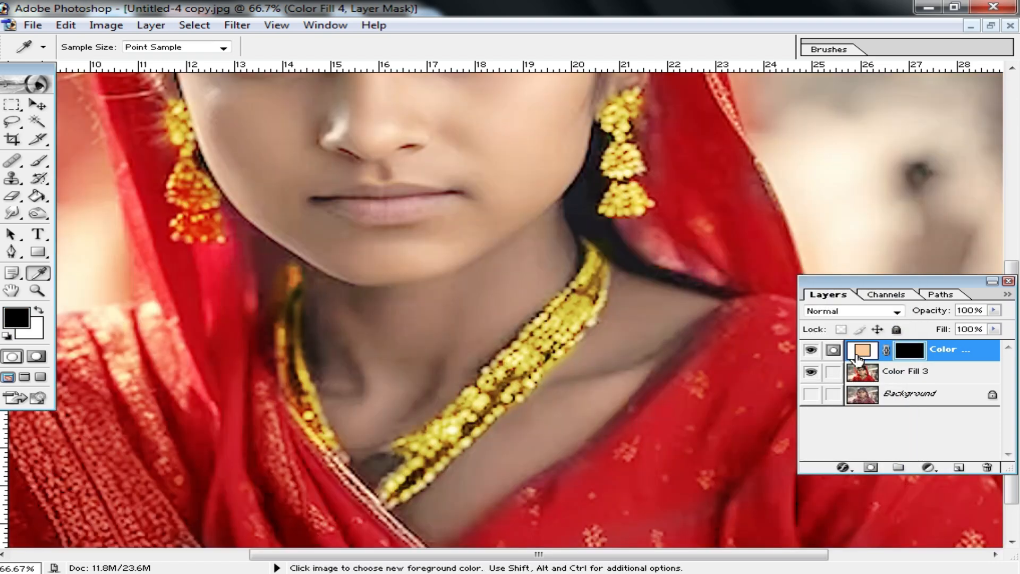
{"action": "left_click", "coordinate": [895, 311]}
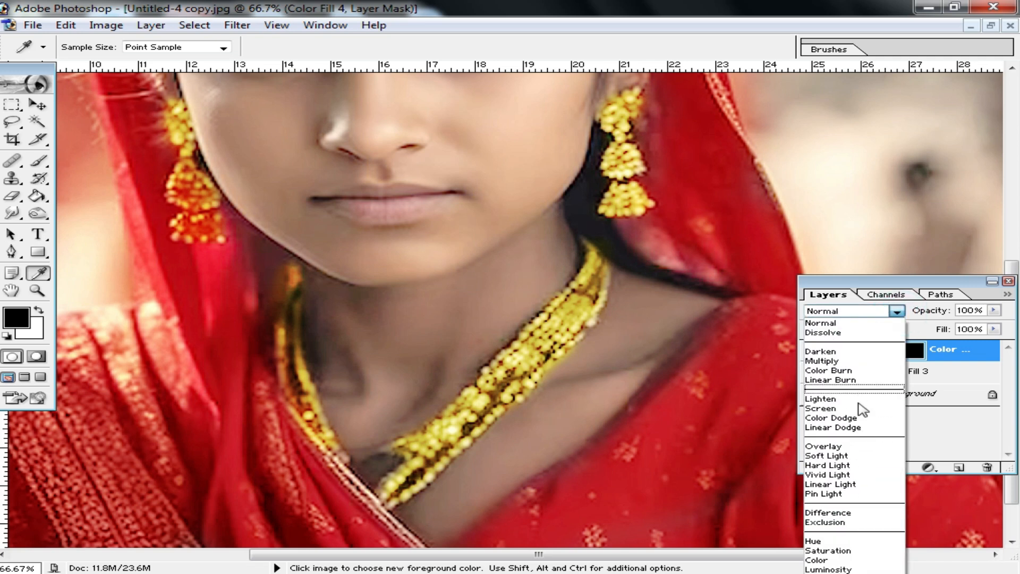
{"action": "left_click", "coordinate": [855, 457]}
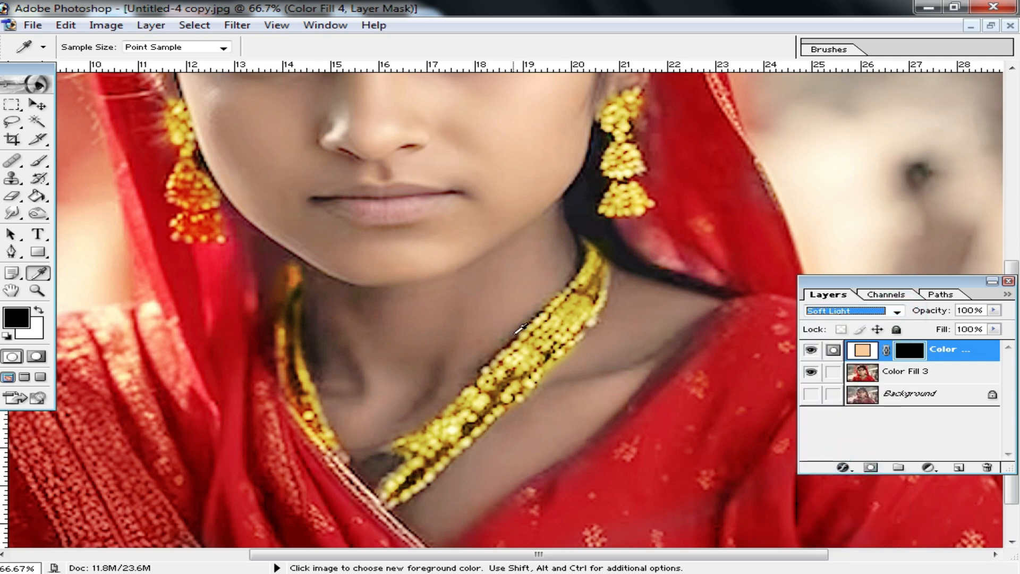
Set the Eraser size to 71 and opacity to 100%, and erase the peach fill layer's mask over the bare shoulder and upper chest
{"action": "left_click", "coordinate": [12, 198]}
{"action": "right_click", "coordinate": [639, 321]}
{"action": "left_click_drag", "start_coordinate": [699, 392], "coordinate": [708, 393]}
{"action": "left_click", "coordinate": [372, 47]}
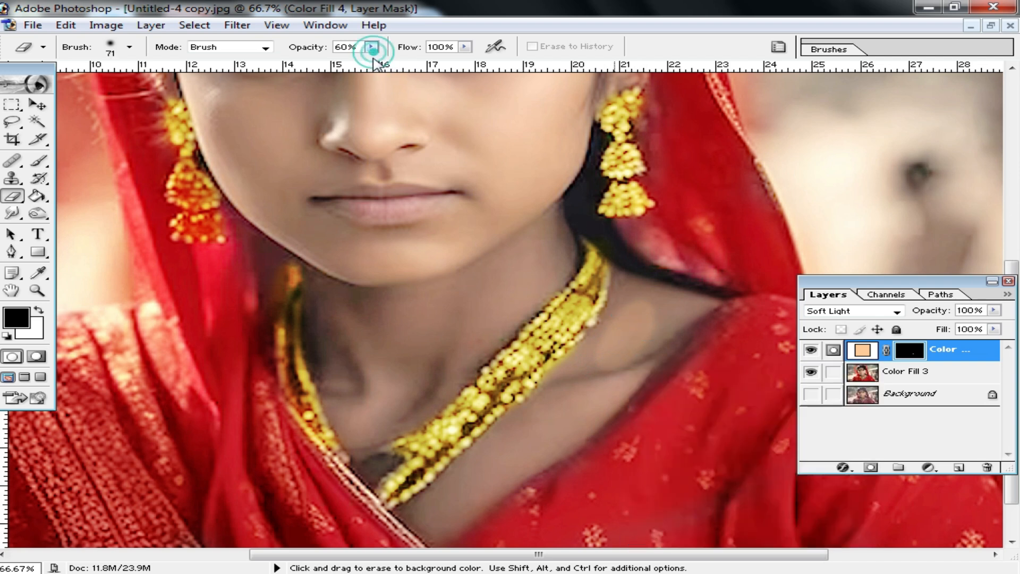
{"action": "left_click", "coordinate": [372, 48]}
{"action": "left_click_drag", "start_coordinate": [374, 58], "coordinate": [690, 145]}
{"action": "left_click", "coordinate": [613, 337]}
{"action": "mouse_move", "coordinate": [623, 326]}
{"action": "left_mouse_down"}
{"action": "mouse_move", "coordinate": [681, 308]}
{"action": "mouse_move", "coordinate": [615, 394]}
{"action": "mouse_move", "coordinate": [668, 345]}
{"action": "mouse_move", "coordinate": [417, 528]}
{"action": "mouse_move", "coordinate": [530, 420]}
{"action": "mouse_move", "coordinate": [522, 447]}
{"action": "mouse_move", "coordinate": [588, 371]}
{"action": "left_mouse_up"}
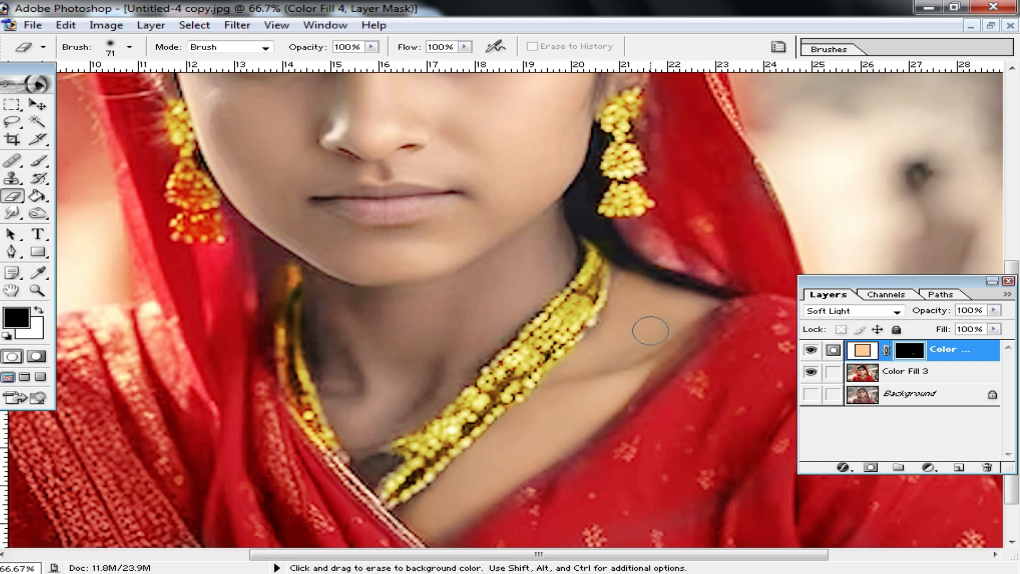
Erase the peach fill layer's mask over the neck and the skin around the necklace to warm it
{"action": "mouse_move", "coordinate": [373, 475]}
{"action": "left_mouse_down"}
{"action": "mouse_move", "coordinate": [383, 460]}
{"action": "mouse_move", "coordinate": [362, 469]}
{"action": "left_mouse_up"}
{"action": "left_click_drag", "start_coordinate": [359, 413], "coordinate": [639, 349]}
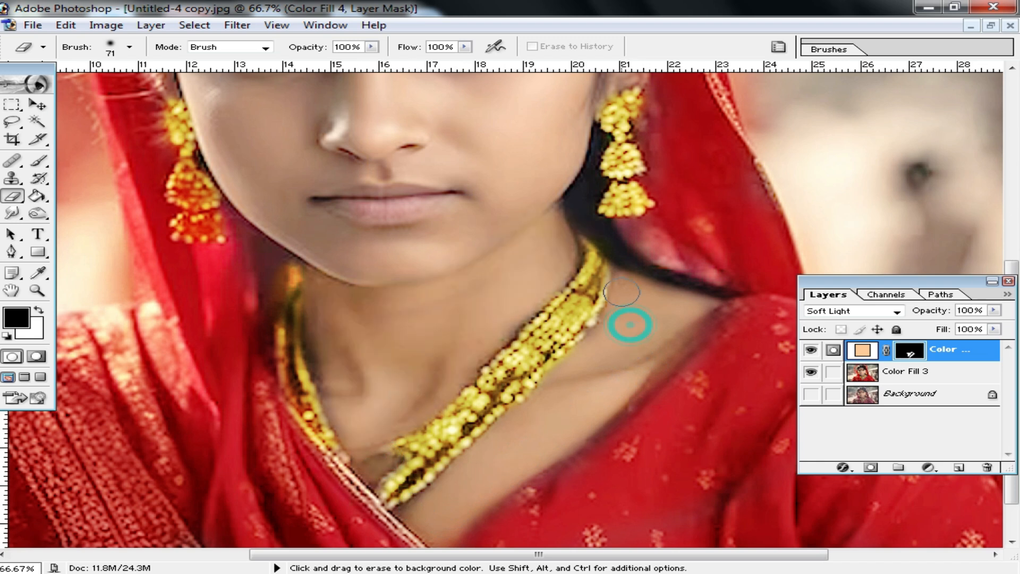
{"action": "left_click", "coordinate": [538, 289], "text": "alt"}
{"action": "left_click_drag", "start_coordinate": [488, 348], "coordinate": [529, 399]}
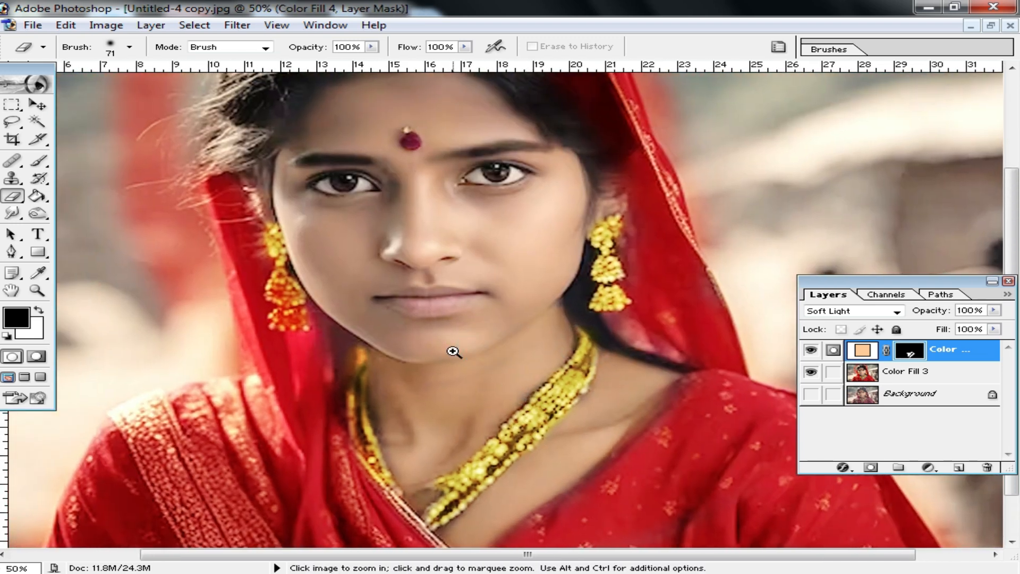
Reduce the peach layer's Fill to 77% and merge it into the retouched layer below
{"action": "left_click", "coordinate": [453, 351], "text": "ctrl"}
{"action": "left_click", "coordinate": [584, 316], "text": "ctrl"}
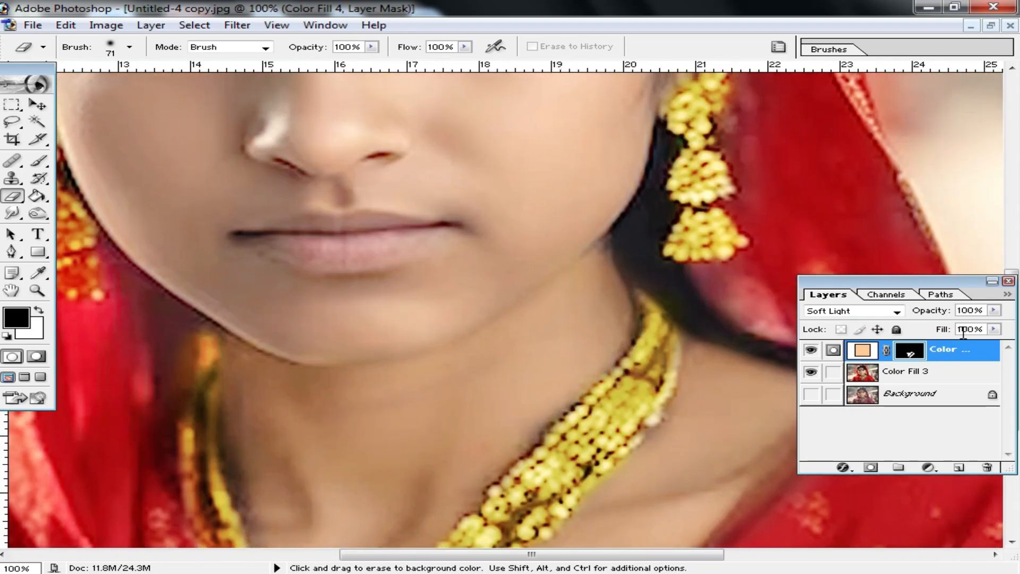
{"action": "left_click", "coordinate": [993, 329]}
{"action": "left_click_drag", "start_coordinate": [995, 345], "coordinate": [973, 355]}
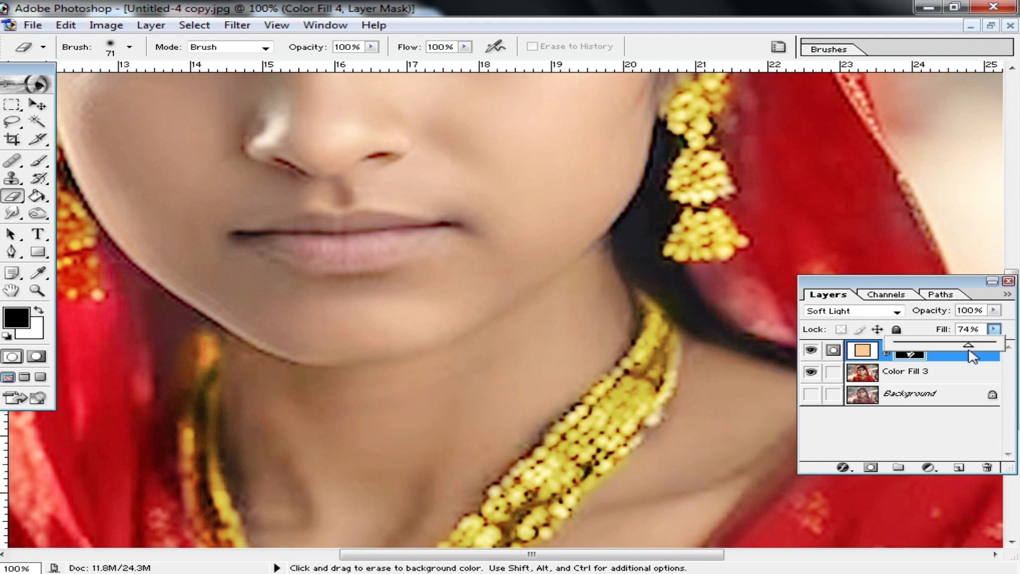
{"action": "left_click", "coordinate": [558, 353], "text": "alt"}
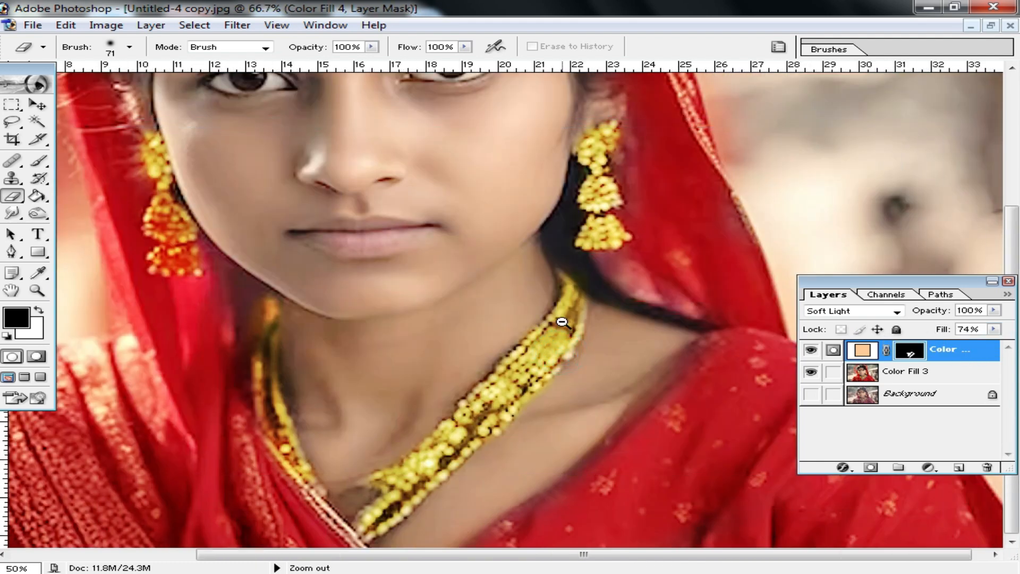
{"action": "left_click", "coordinate": [558, 319], "text": "alt"}
{"action": "scroll", "coordinate": [425, 266], "scroll_direction": "up", "scroll_amount": 8}
{"action": "scroll", "coordinate": [422, 295], "scroll_direction": "down", "scroll_amount": 5}
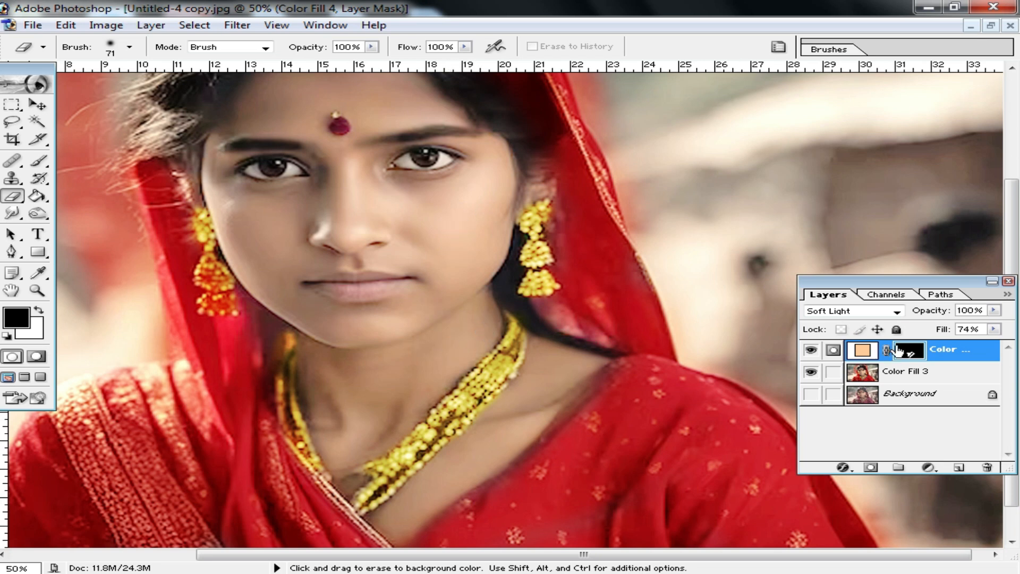
{"action": "left_click", "coordinate": [993, 328]}
{"action": "left_click_drag", "start_coordinate": [976, 345], "coordinate": [984, 345]}
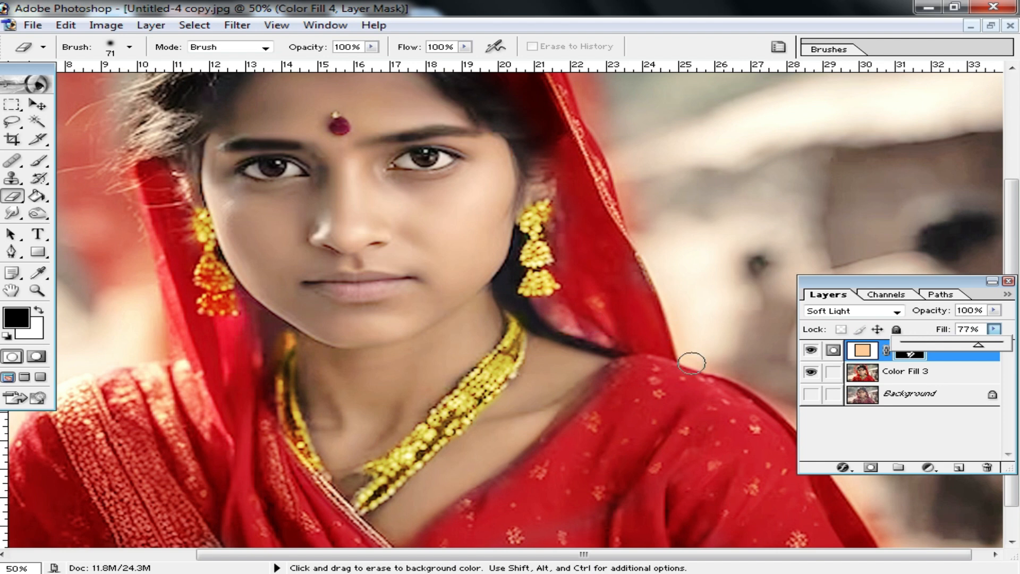
{"action": "left_click", "coordinate": [874, 280]}
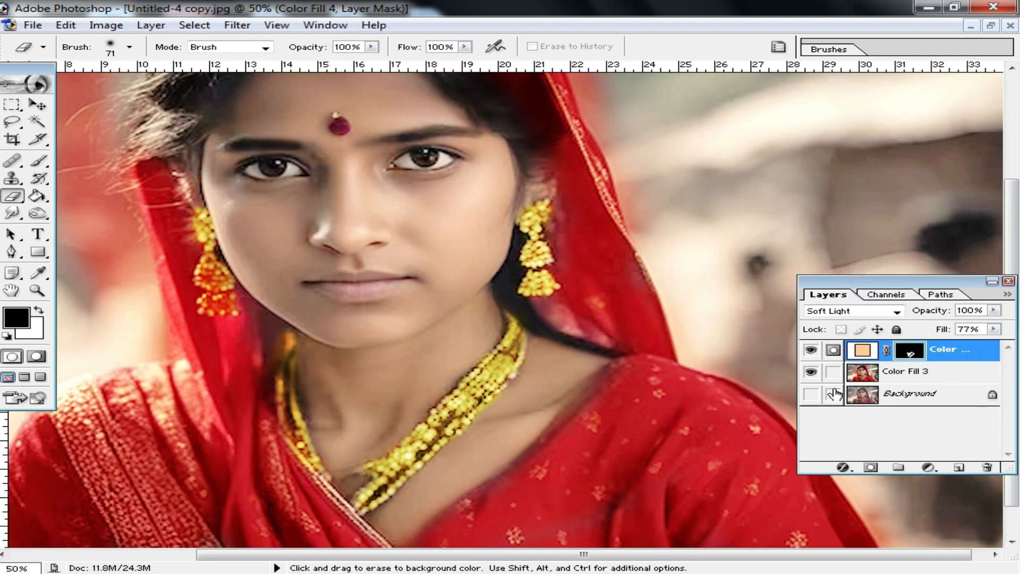
{"action": "key", "text": "ctrl+e"}
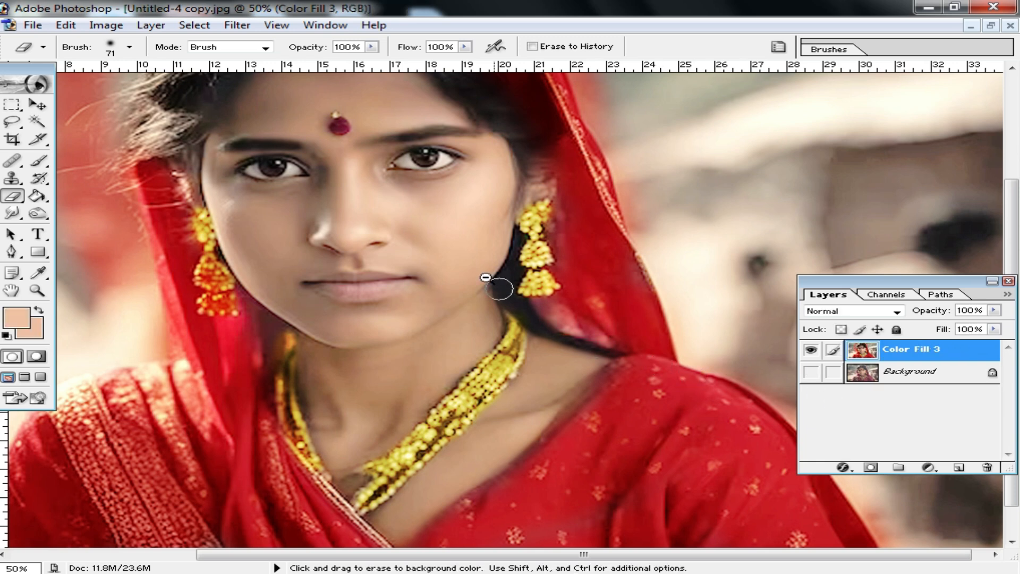
Compare the retouched portrait with the original by toggling the visibility of the merged layer and the Background
{"action": "left_click", "coordinate": [486, 275], "text": "alt"}
{"action": "left_click", "coordinate": [502, 309], "text": "alt"}
{"action": "left_click", "coordinate": [504, 315], "text": "ctrl"}
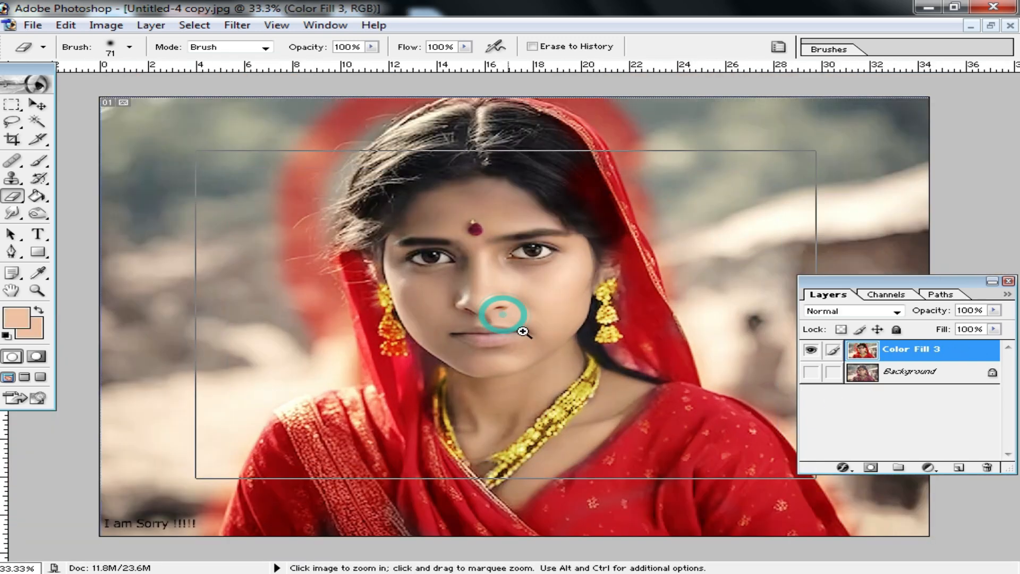
{"action": "left_click", "coordinate": [524, 331], "text": "ctrl"}
{"action": "left_click", "coordinate": [813, 351]}
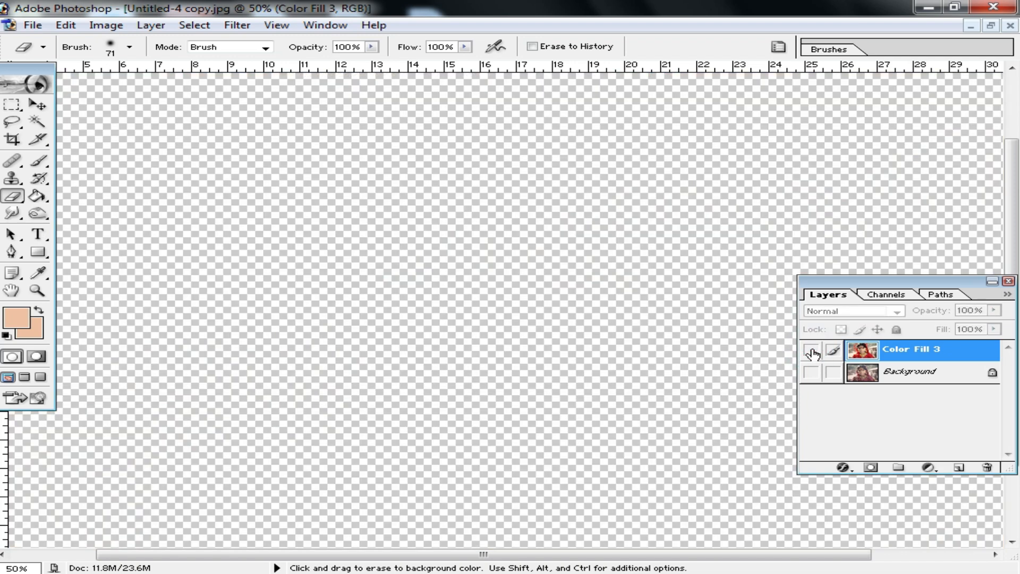
{"action": "left_click", "coordinate": [811, 371]}
{"action": "left_click", "coordinate": [813, 349]}
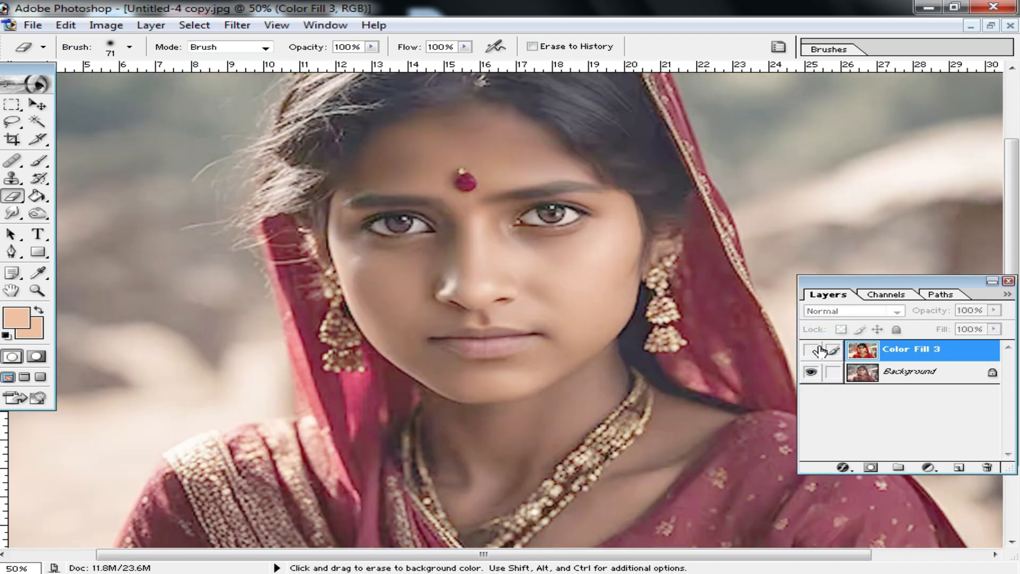
{"action": "left_click", "coordinate": [809, 350]}
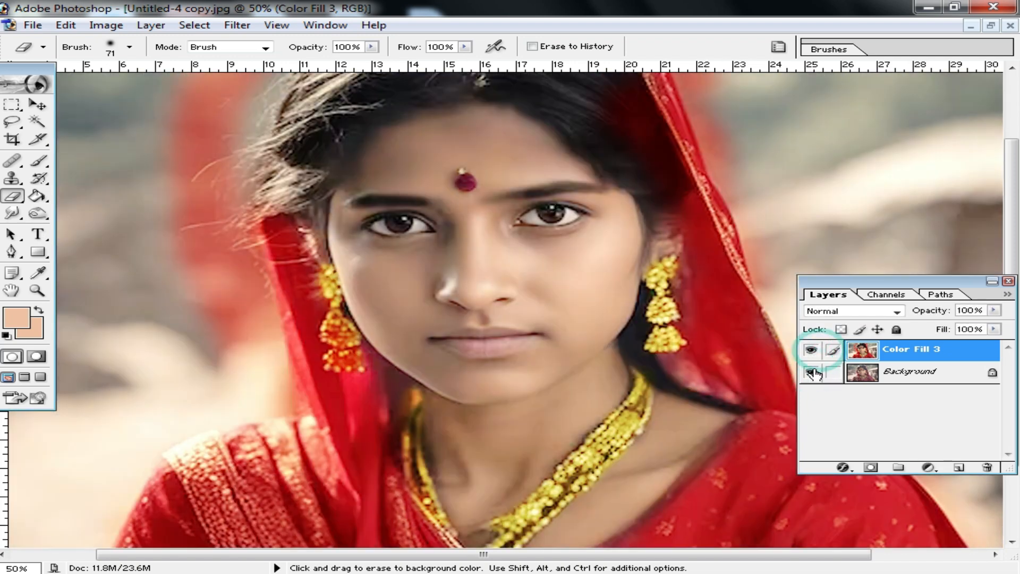
With a 70 px Brush at 27% opacity, paint the sampled skin tone over the forehead to even it out
{"action": "left_click", "coordinate": [537, 300], "text": "alt"}
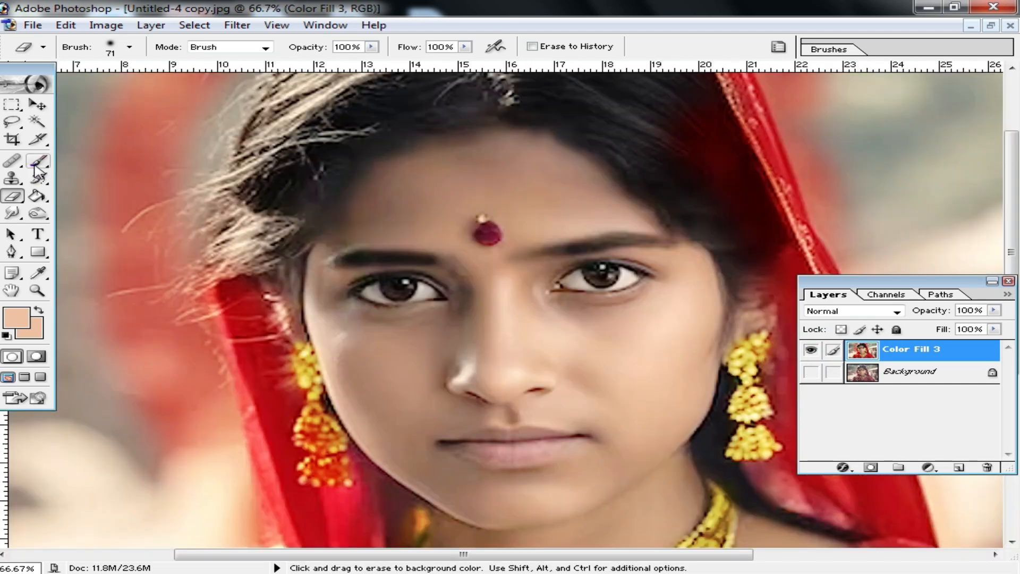
{"action": "left_click", "coordinate": [37, 164]}
{"action": "right_click", "coordinate": [634, 343]}
{"action": "type", "text": "70"}
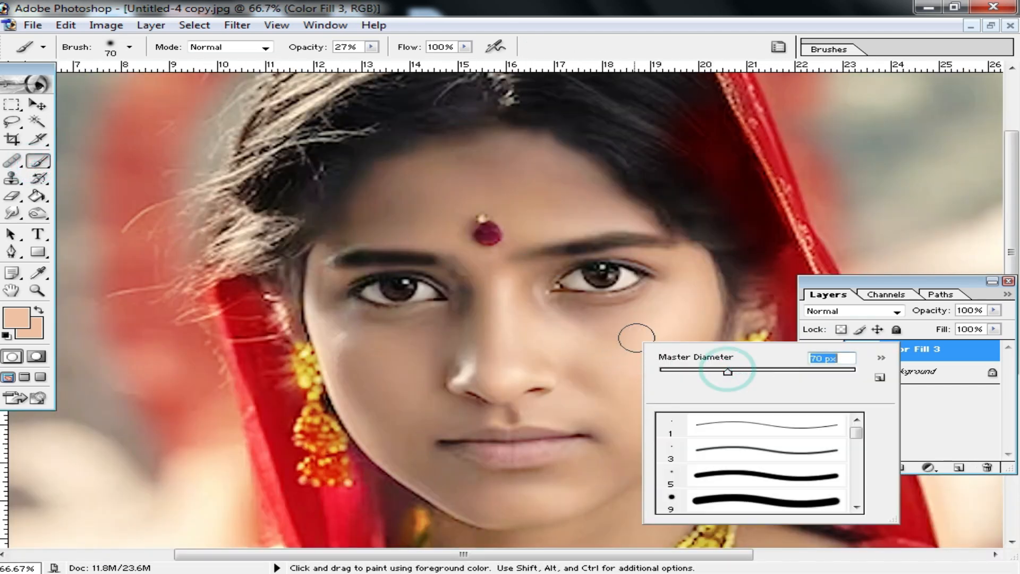
{"action": "left_click", "coordinate": [629, 334]}
{"action": "mouse_move", "coordinate": [572, 213]}
{"action": "left_mouse_down"}
{"action": "mouse_move", "coordinate": [549, 189]}
{"action": "mouse_move", "coordinate": [488, 164]}
{"action": "left_mouse_up"}
{"action": "mouse_move", "coordinate": [529, 197]}
{"action": "left_mouse_down"}
{"action": "mouse_move", "coordinate": [422, 198]}
{"action": "mouse_move", "coordinate": [371, 235]}
{"action": "mouse_move", "coordinate": [350, 232]}
{"action": "mouse_move", "coordinate": [448, 218]}
{"action": "mouse_move", "coordinate": [444, 233]}
{"action": "mouse_move", "coordinate": [407, 187]}
{"action": "mouse_move", "coordinate": [458, 165]}
{"action": "mouse_move", "coordinate": [411, 170]}
{"action": "left_mouse_up"}
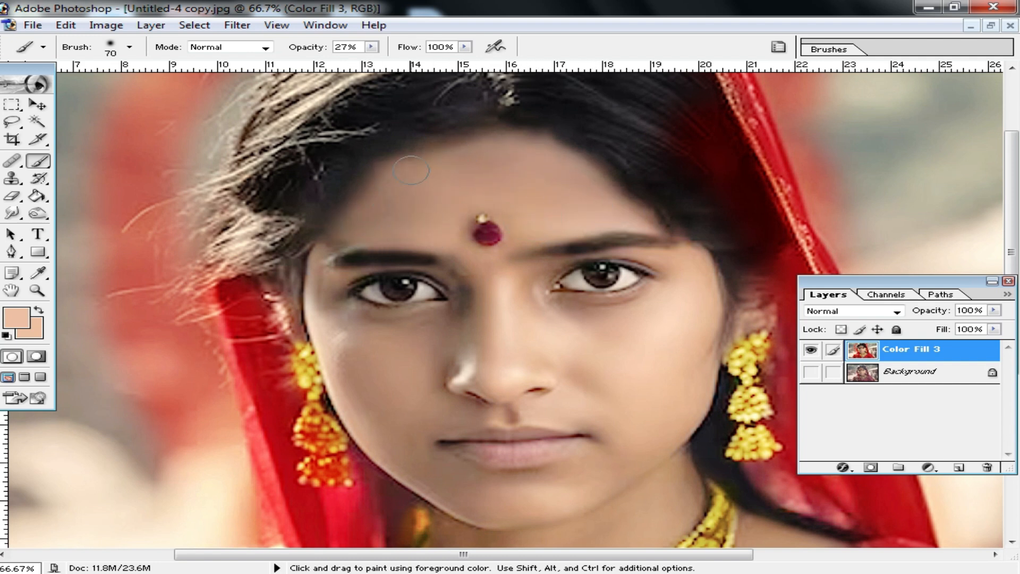
Examine the evened skin tone on the face, both up close and across the full portrait
{"action": "key", "text": "ctrl+minus"}
{"action": "key", "text": "ctrl+minus"}
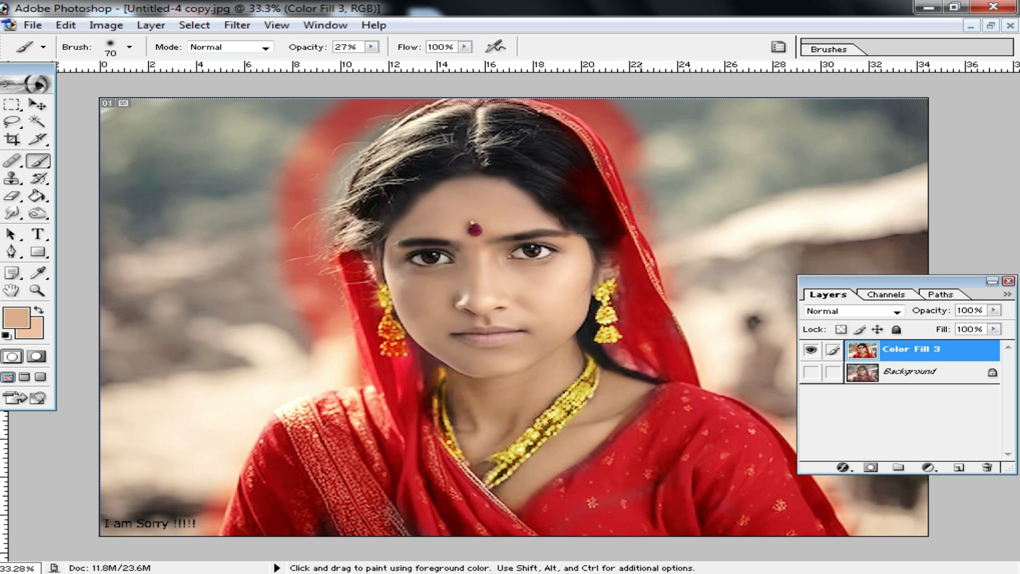
{"action": "key", "text": "ctrl+plus"}
{"action": "key", "text": "ctrl+plus"}
{"action": "mouse_move", "coordinate": [551, 368]}
{"action": "left_mouse_down"}
{"action": "mouse_move", "coordinate": [569, 248]}
{"action": "mouse_move", "coordinate": [569, 360]}
{"action": "left_mouse_up"}
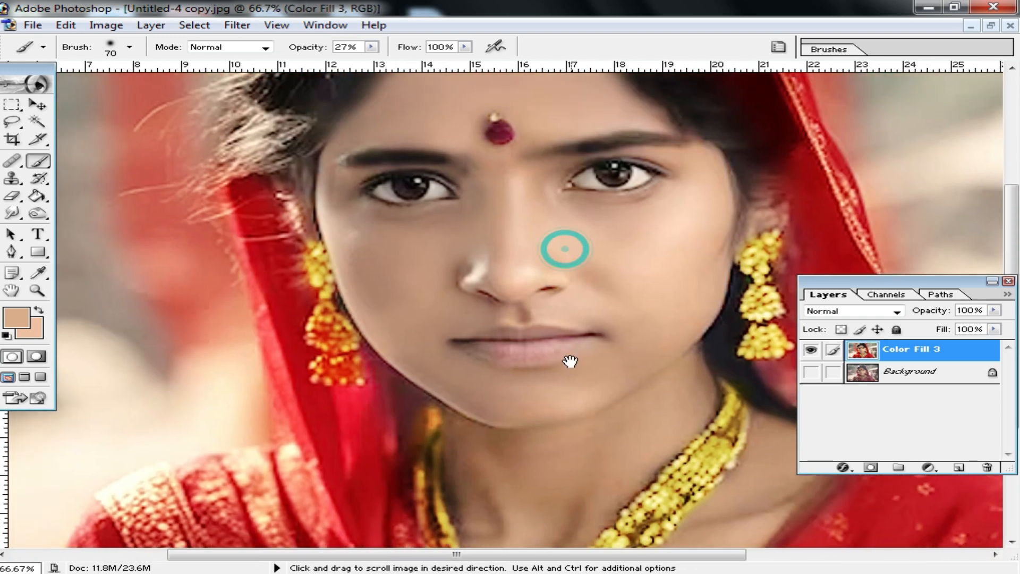
{"action": "left_click_drag", "start_coordinate": [563, 254], "coordinate": [564, 338]}
{"action": "left_click", "coordinate": [563, 338], "text": "alt"}
{"action": "left_click", "coordinate": [564, 336], "text": "alt"}
{"action": "scroll", "coordinate": [558, 329], "scroll_direction": "up", "scroll_amount": 2}
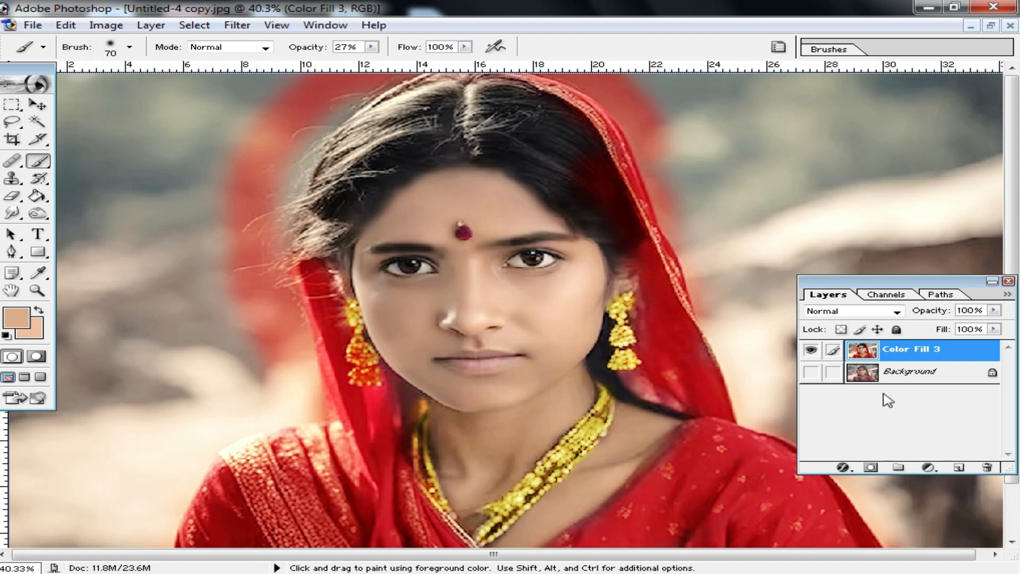
Brighten the merged layer with Levels by lowering the white input level
{"action": "key", "text": "ctrl+l"}
{"action": "left_click_drag", "start_coordinate": [823, 306], "coordinate": [799, 309]}
{"action": "left_click", "coordinate": [887, 192]}
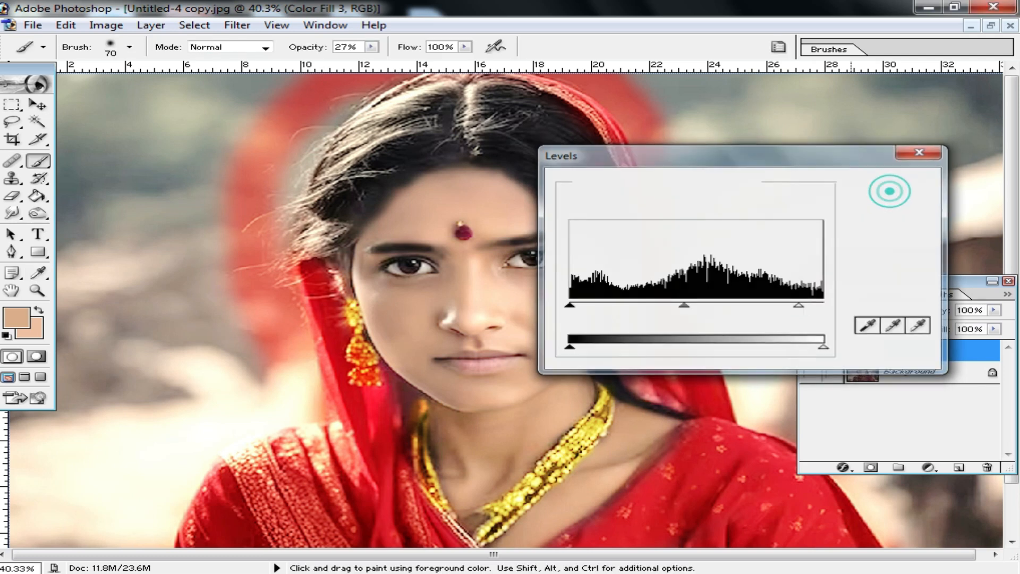
{"action": "left_click", "coordinate": [483, 274], "text": "alt"}
{"action": "left_click", "coordinate": [573, 320], "text": "alt"}
{"action": "scroll", "coordinate": [575, 331], "scroll_direction": "up", "scroll_amount": 3}
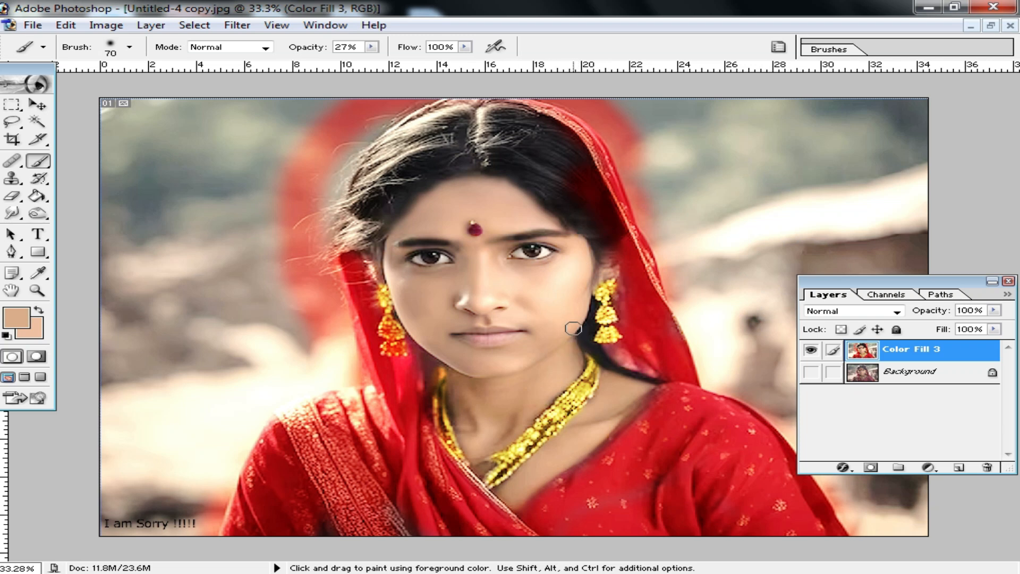
Trace a Pen path along the woman's outline, from the base of one sleeve over the veil to the other sleeve
{"action": "key", "text": "p"}
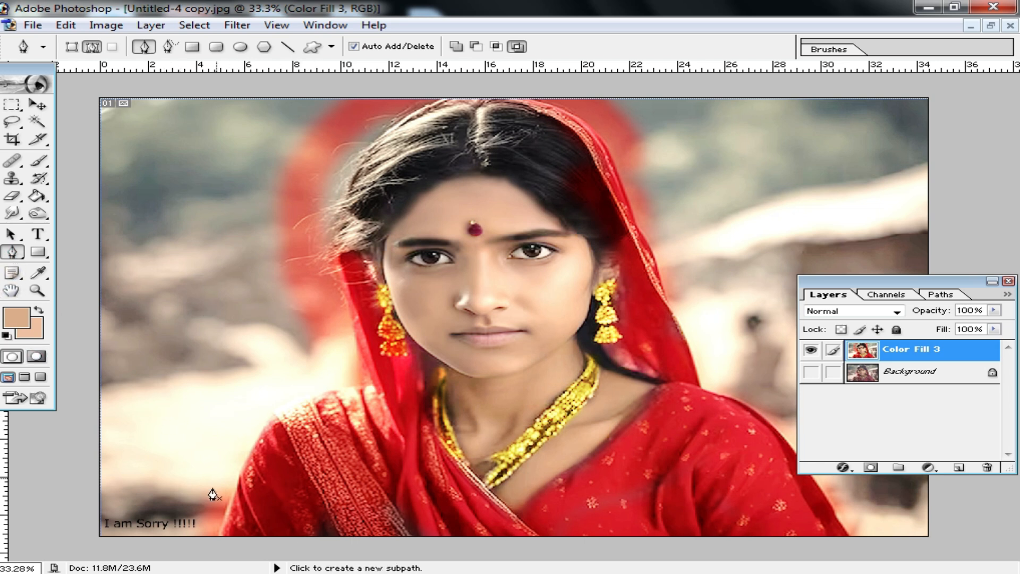
{"action": "left_click", "coordinate": [218, 538]}
{"action": "left_click", "coordinate": [255, 466], "text": "ctrl"}
{"action": "left_click", "coordinate": [248, 450], "text": "ctrl"}
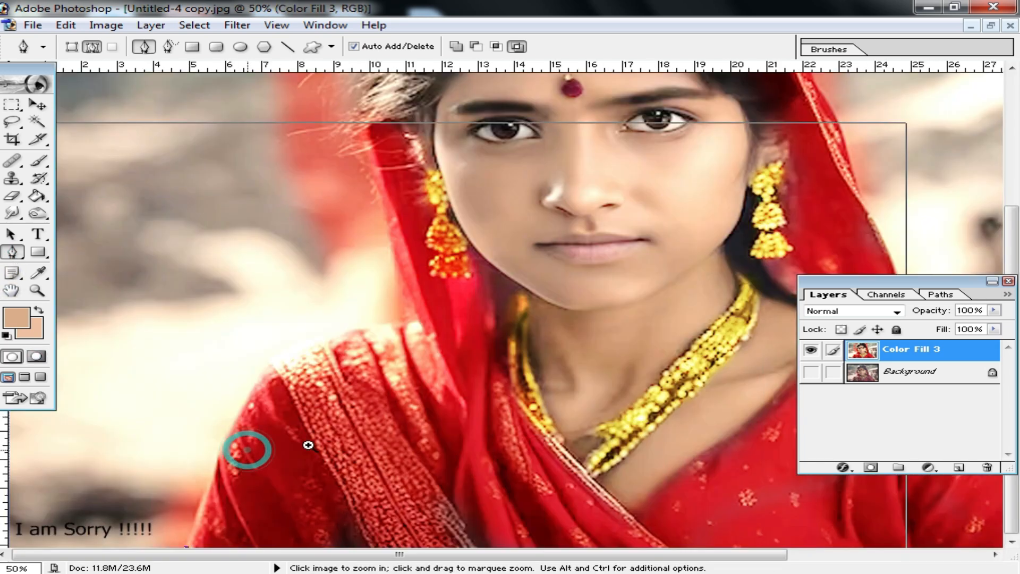
{"action": "left_click_drag", "start_coordinate": [354, 430], "coordinate": [380, 411]}
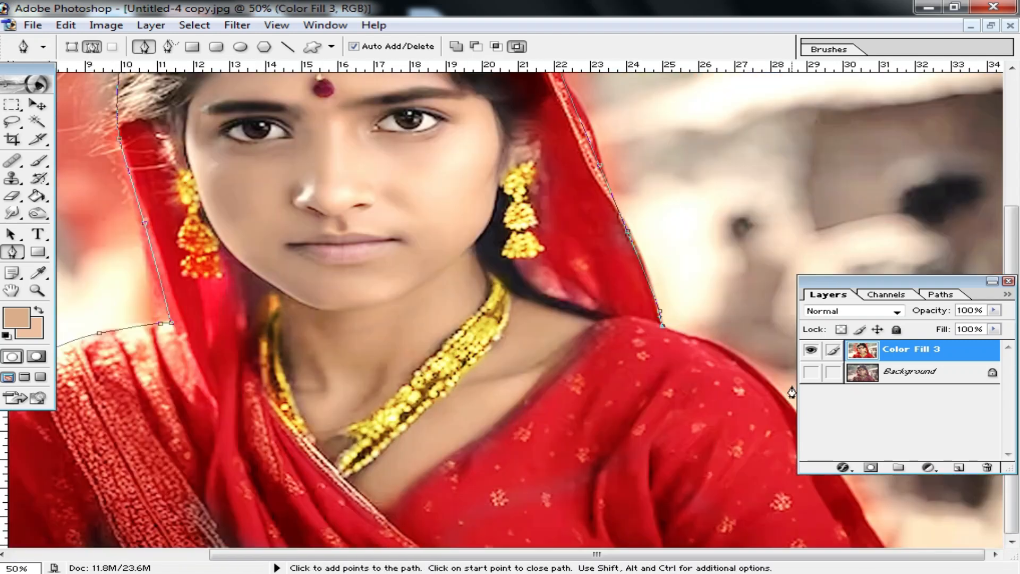
{"action": "key", "text": "ctrl+minus"}
{"action": "key", "text": "ctrl+minus"}
{"action": "key", "text": "ctrl+minus"}
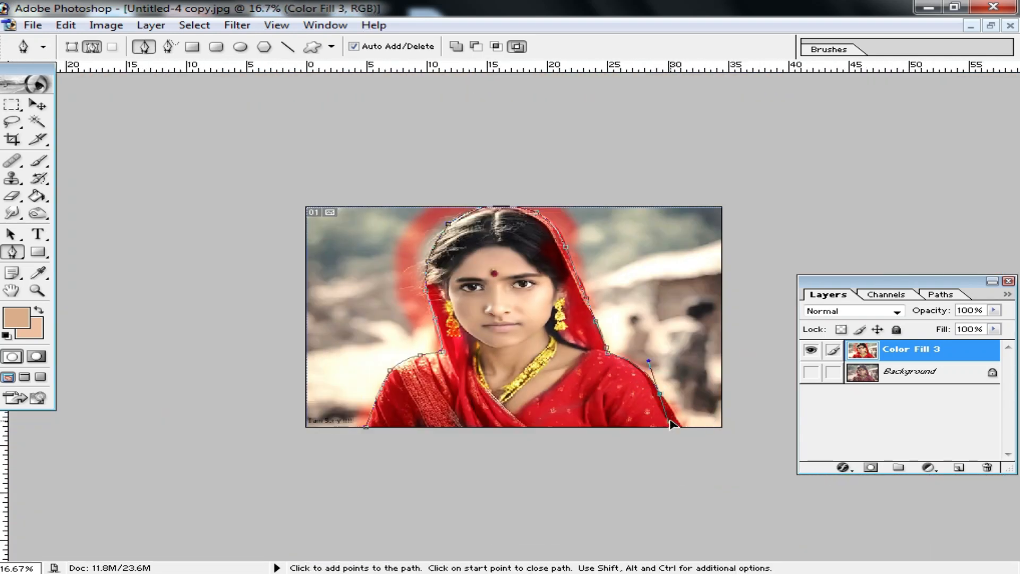
Continue the Pen path around the outside of the canvas and close it at the starting point on the sleeve base
{"action": "left_click_drag", "start_coordinate": [691, 437], "coordinate": [770, 437]}
{"action": "left_click_drag", "start_coordinate": [783, 305], "coordinate": [785, 239]}
{"action": "left_click_drag", "start_coordinate": [766, 181], "coordinate": [711, 166]}
{"action": "left_click_drag", "start_coordinate": [463, 156], "coordinate": [307, 173]}
{"action": "left_click_drag", "start_coordinate": [200, 207], "coordinate": [155, 288]}
{"action": "left_click_drag", "start_coordinate": [154, 391], "coordinate": [228, 466]}
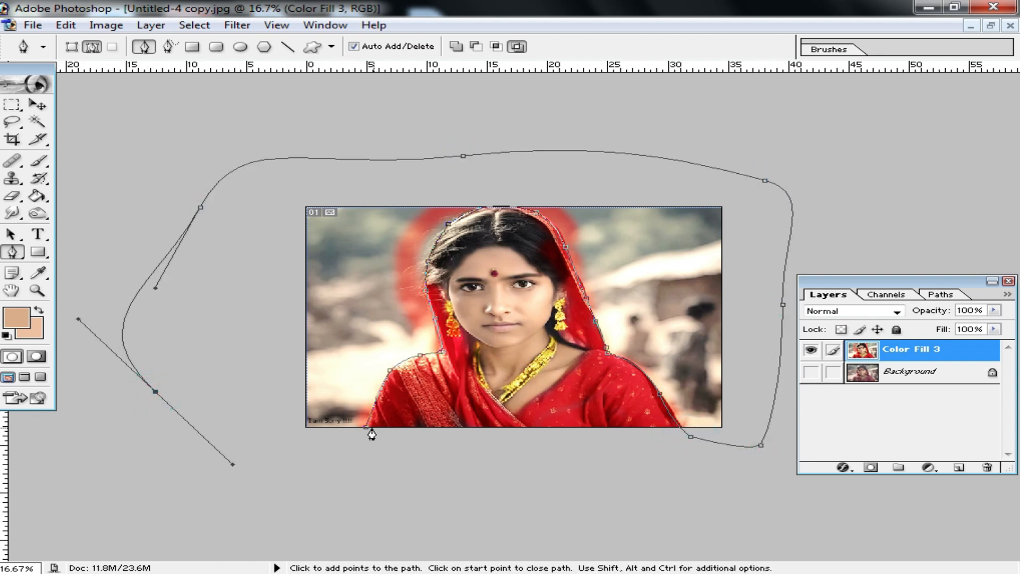
{"action": "left_click", "coordinate": [366, 427]}
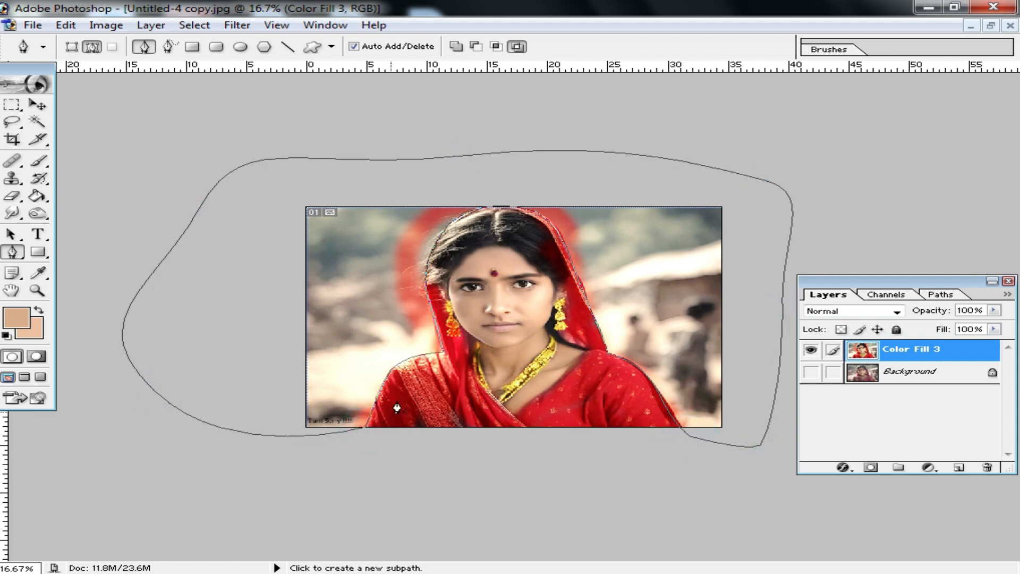
Convert the closed path into a selection of the background around the woman
{"action": "right_click", "coordinate": [365, 263]}
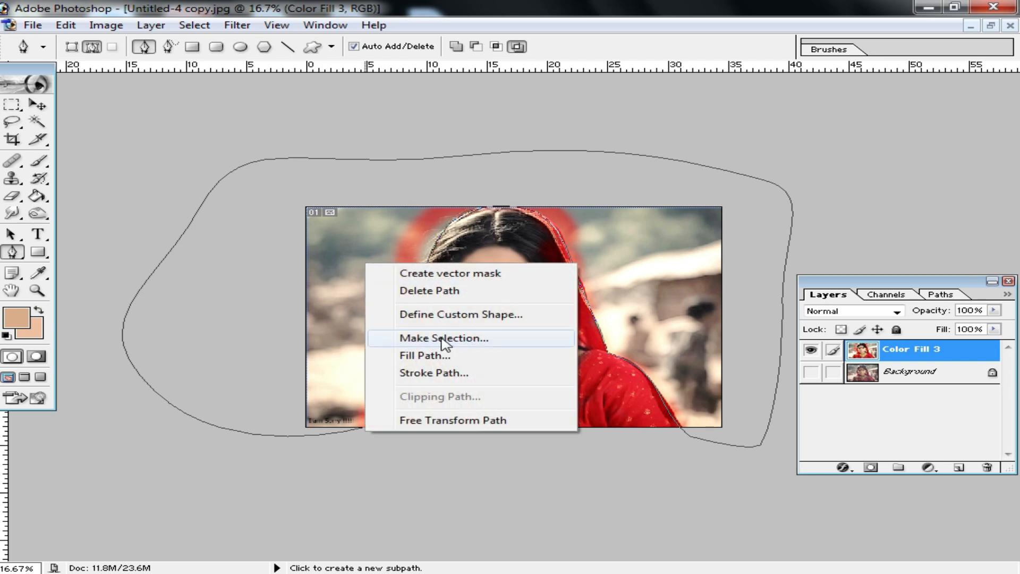
{"action": "left_click", "coordinate": [448, 340]}
{"action": "left_click", "coordinate": [603, 232]}
{"action": "key", "text": "ctrl+0"}
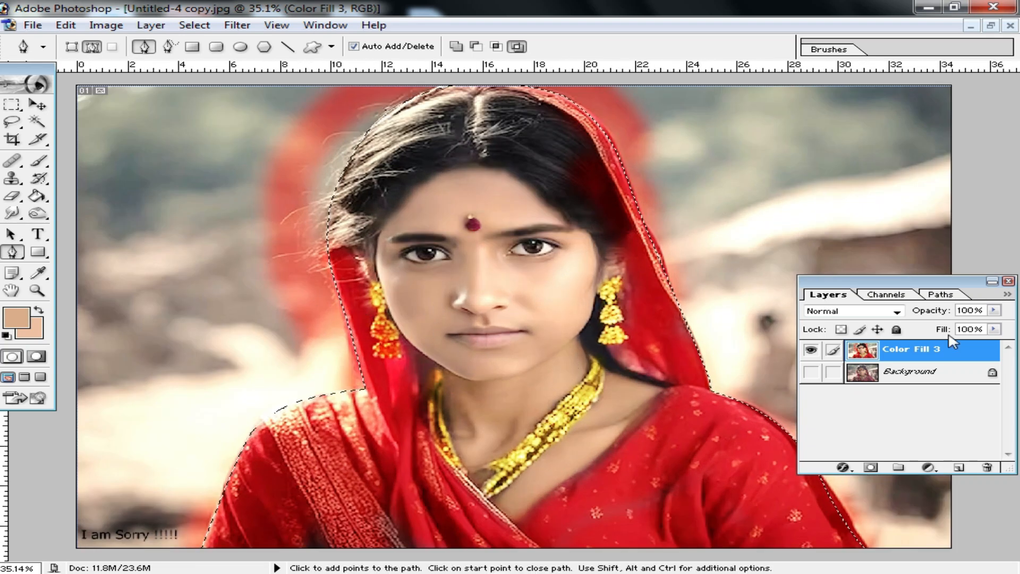
Try deleting the unfeathered background selection and adding a white (FFFFFF) Solid Color fill there, and inspect the hair's edge up close
{"action": "key", "text": "Delete"}
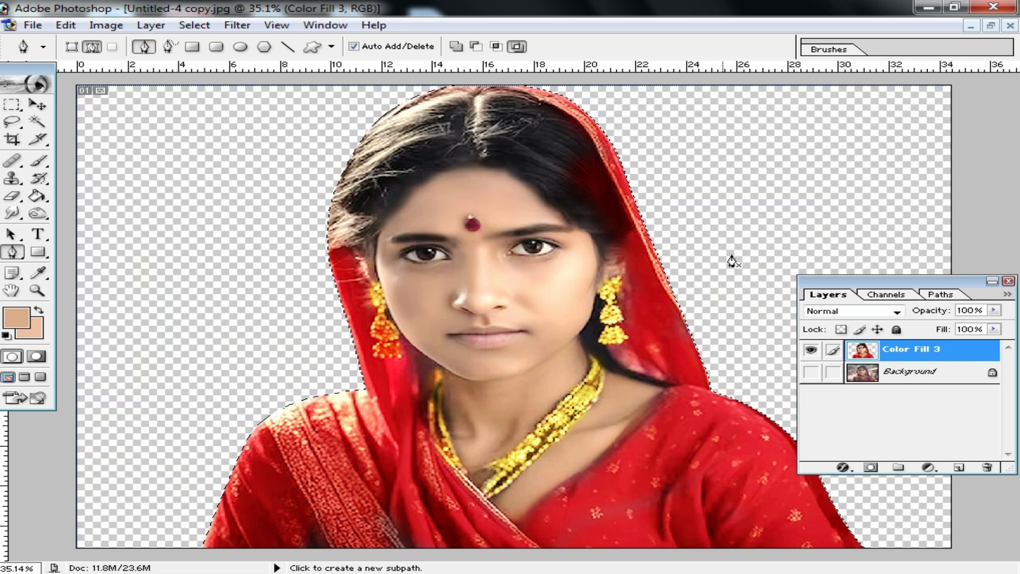
{"action": "left_click", "coordinate": [927, 467]}
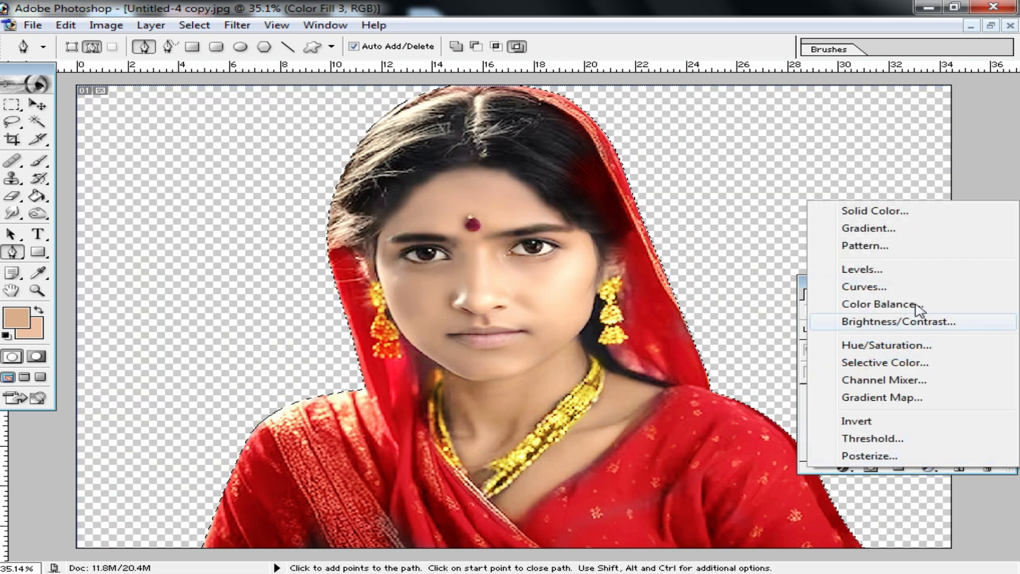
{"action": "left_click", "coordinate": [850, 209]}
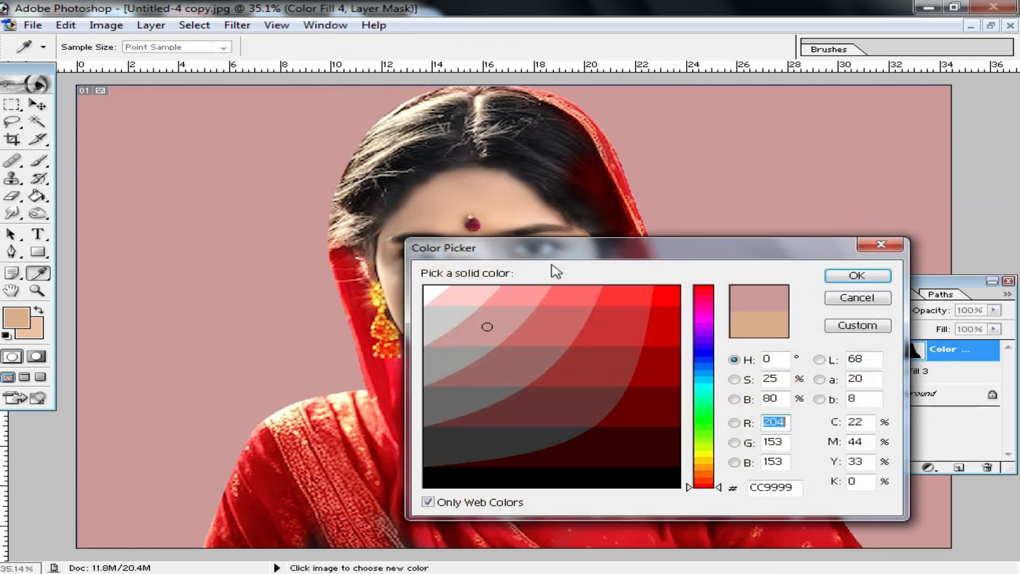
{"action": "left_click", "coordinate": [433, 294]}
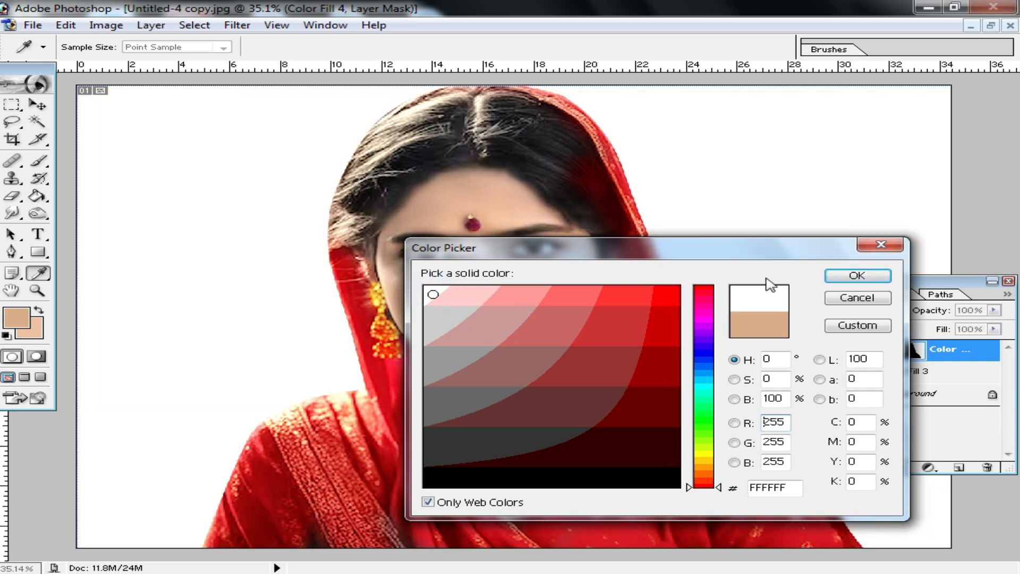
{"action": "left_click", "coordinate": [874, 276]}
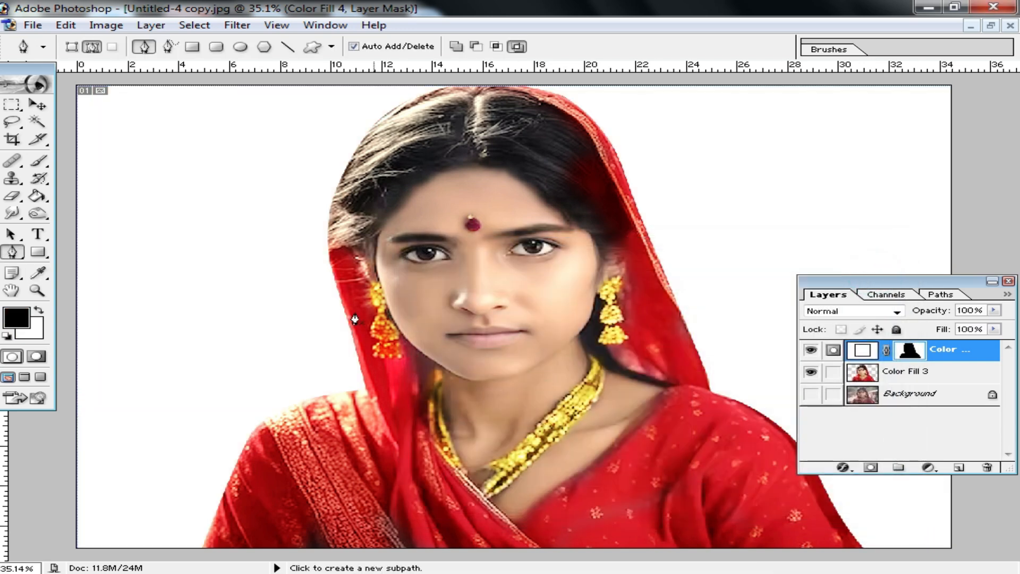
{"action": "left_click", "coordinate": [423, 276], "text": "ctrl"}
{"action": "left_click", "coordinate": [424, 228], "text": "ctrl"}
{"action": "left_click", "coordinate": [429, 226], "text": "ctrl"}
{"action": "left_click_drag", "start_coordinate": [624, 208], "coordinate": [420, 325]}
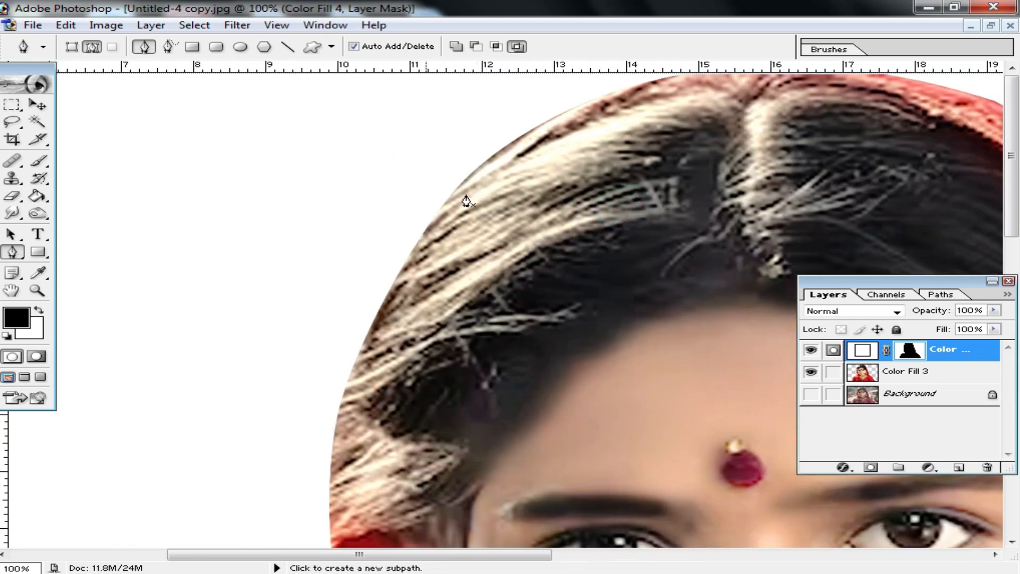
{"action": "left_click", "coordinate": [531, 212], "text": "alt"}
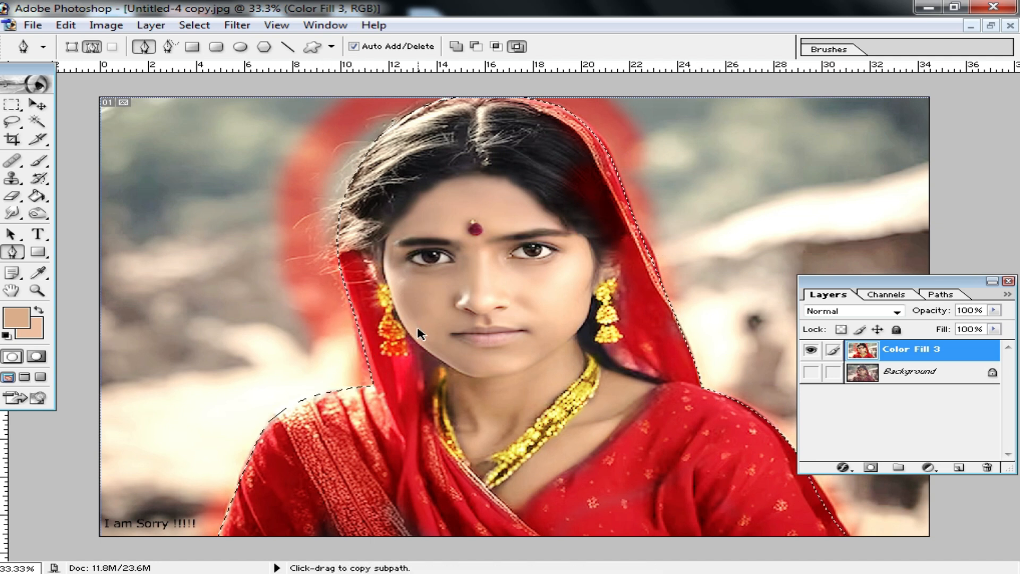
Feather the background selection, then delete the selected background from the portrait layer and deselect
{"action": "key", "text": "ctrl+alt+d"}
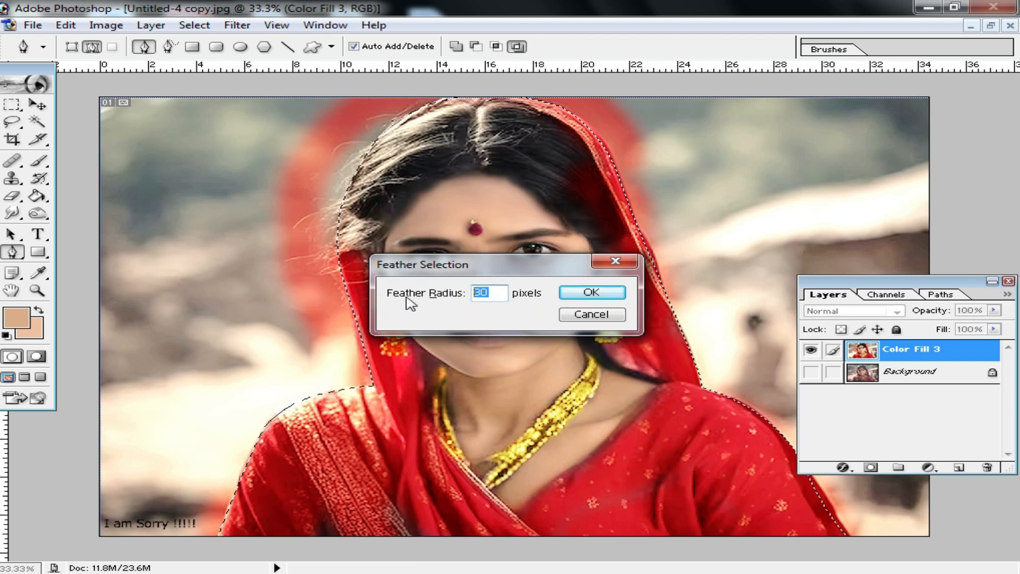
{"action": "key", "text": "Return"}
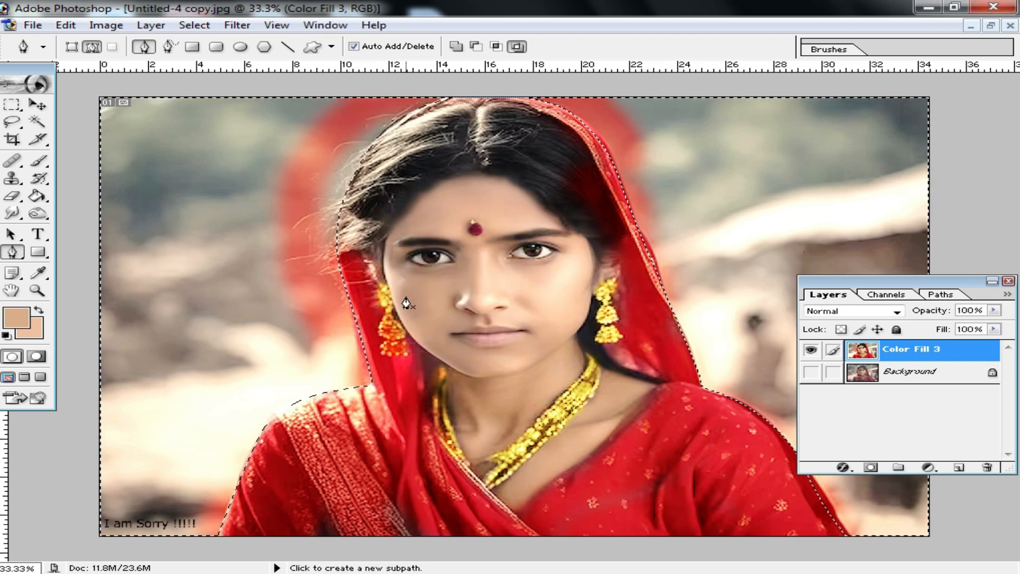
{"action": "key", "text": "Delete"}
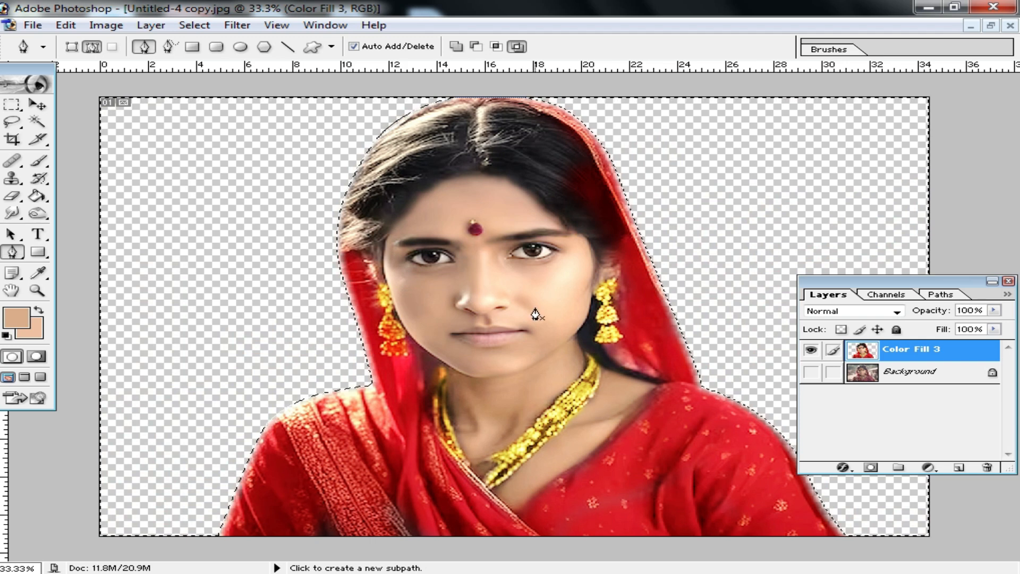
{"action": "left_click", "coordinate": [12, 105]}
{"action": "left_click", "coordinate": [486, 236]}
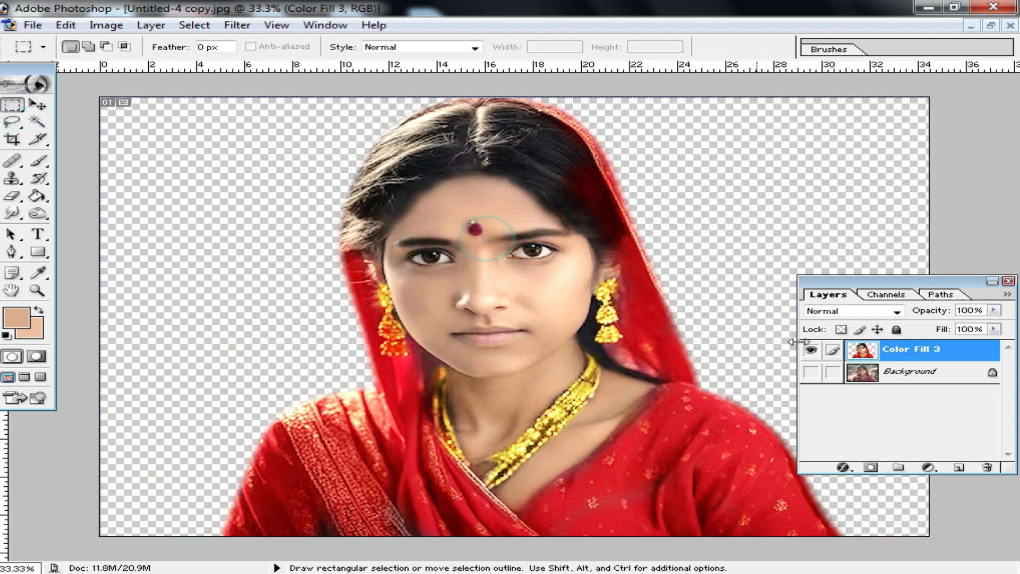
Add a white Solid Color fill layer and place it beneath the woman's cutout layer
{"action": "left_click", "coordinate": [927, 467]}
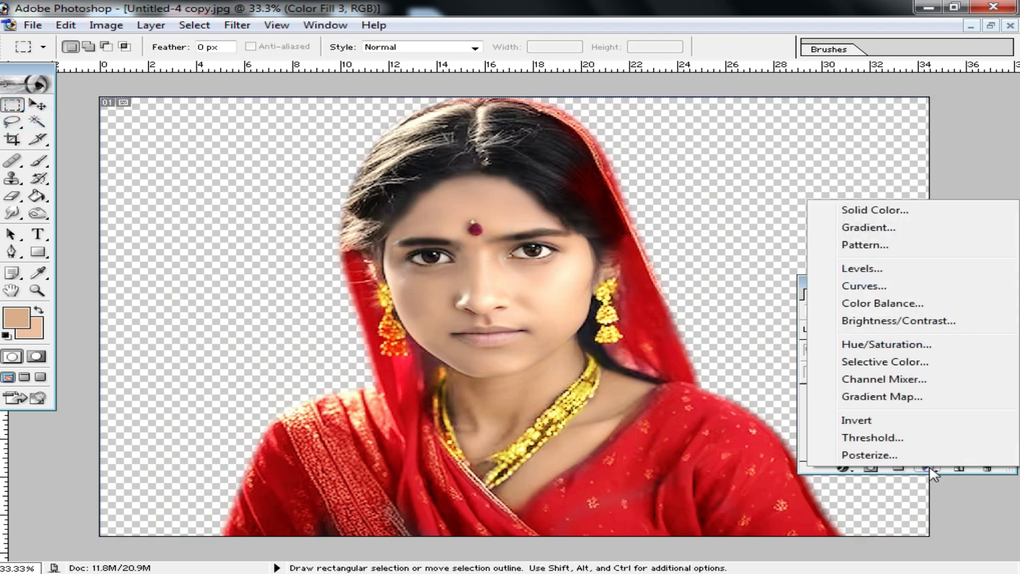
{"action": "left_click", "coordinate": [874, 210]}
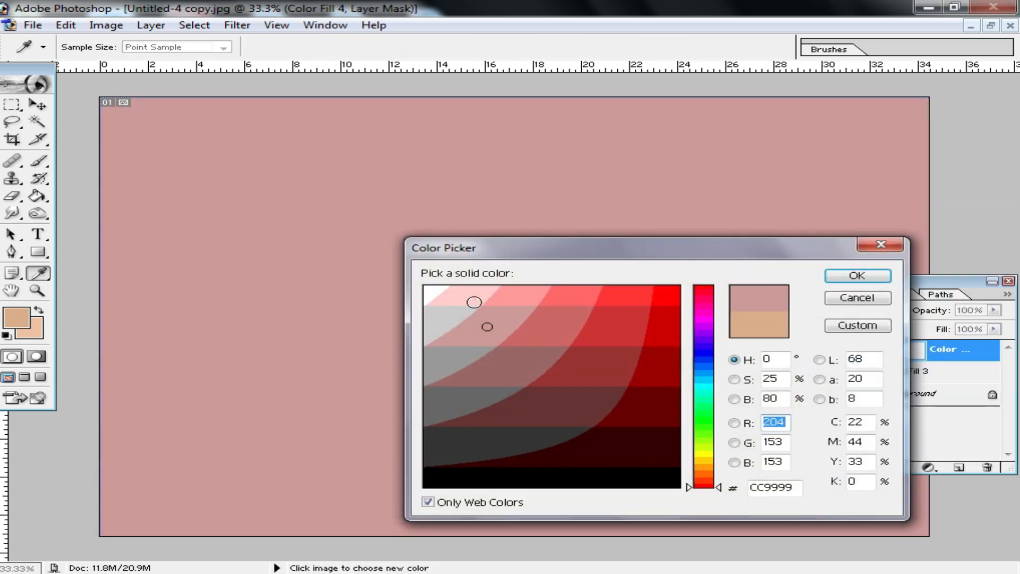
{"action": "left_click", "coordinate": [430, 291]}
{"action": "left_click", "coordinate": [857, 275]}
{"action": "left_click_drag", "start_coordinate": [945, 353], "coordinate": [950, 381]}
Check the veil's edge up close and change the background fill layer's color to a bright blue
{"action": "key", "text": "ctrl+alt+0"}
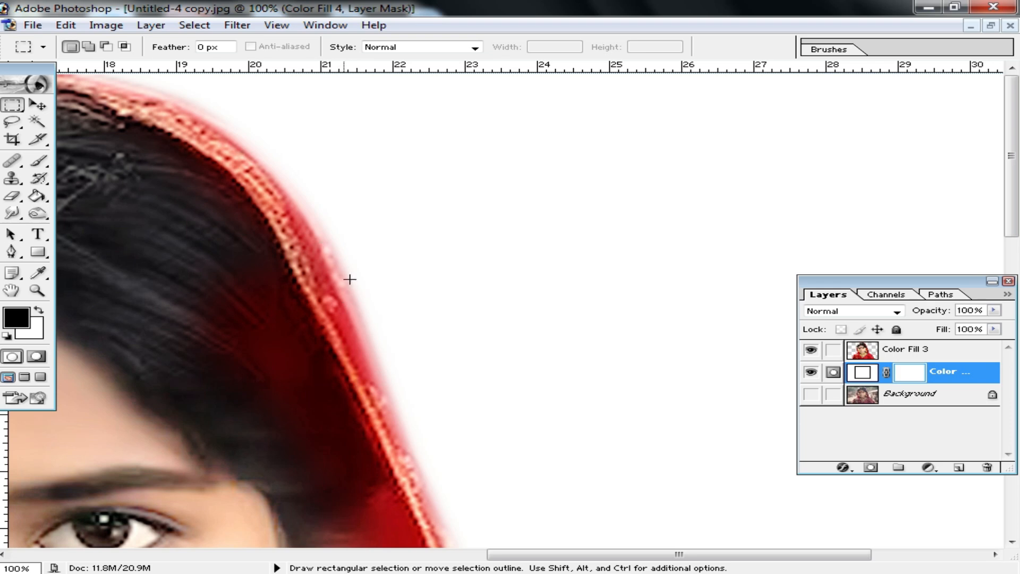
{"action": "left_click", "coordinate": [371, 298], "text": "alt"}
{"action": "left_click", "coordinate": [596, 367], "text": "alt"}
{"action": "left_click", "coordinate": [688, 390], "text": "alt"}
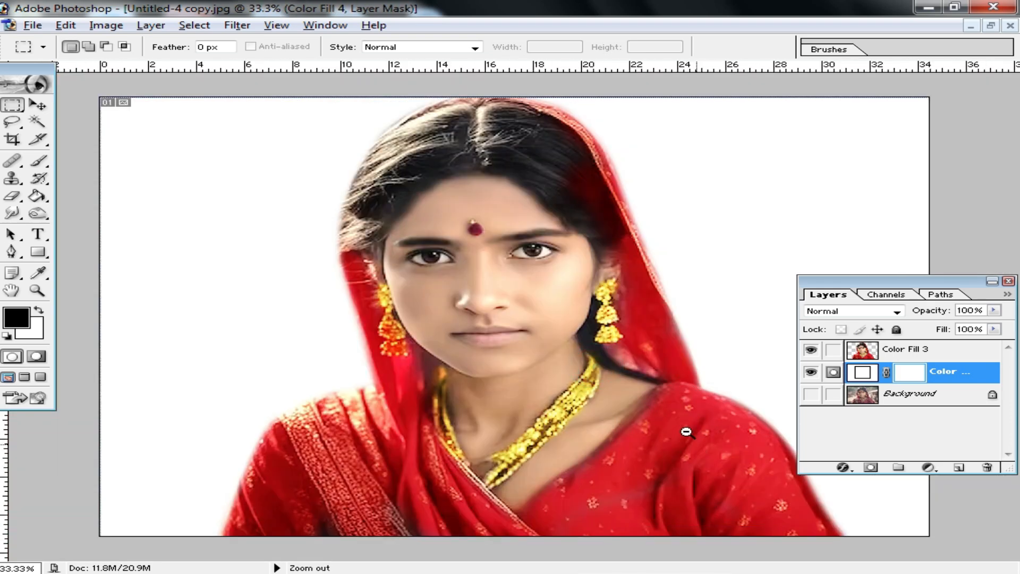
{"action": "key", "text": "alt+space"}
{"action": "double_click", "coordinate": [861, 371]}
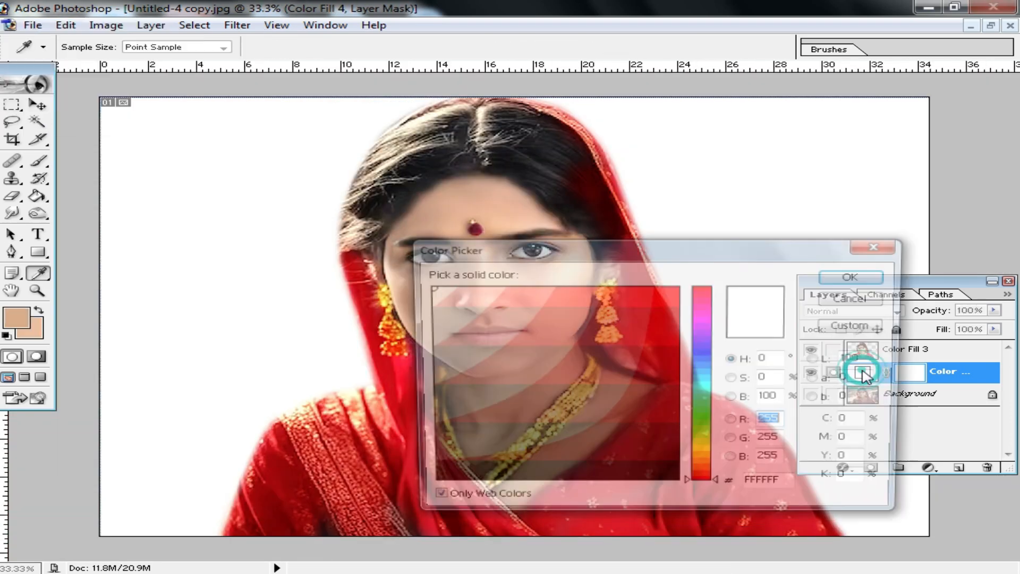
{"action": "left_click", "coordinate": [462, 303]}
{"action": "left_click", "coordinate": [628, 408]}
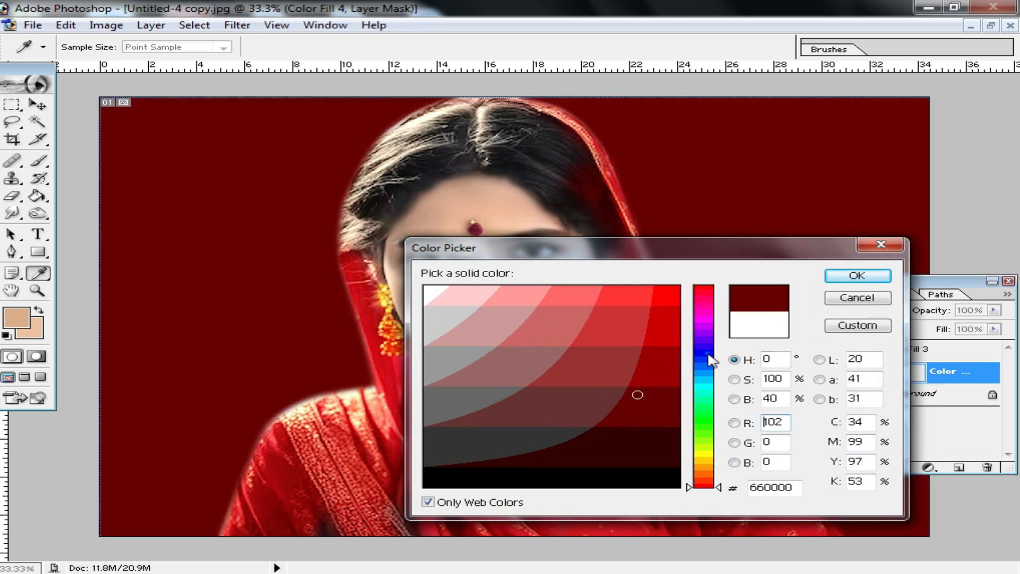
{"action": "left_click", "coordinate": [707, 355]}
{"action": "left_click", "coordinate": [652, 302]}
{"action": "left_click", "coordinate": [636, 301]}
{"action": "left_click", "coordinate": [857, 275]}
{"action": "key", "text": "d"}
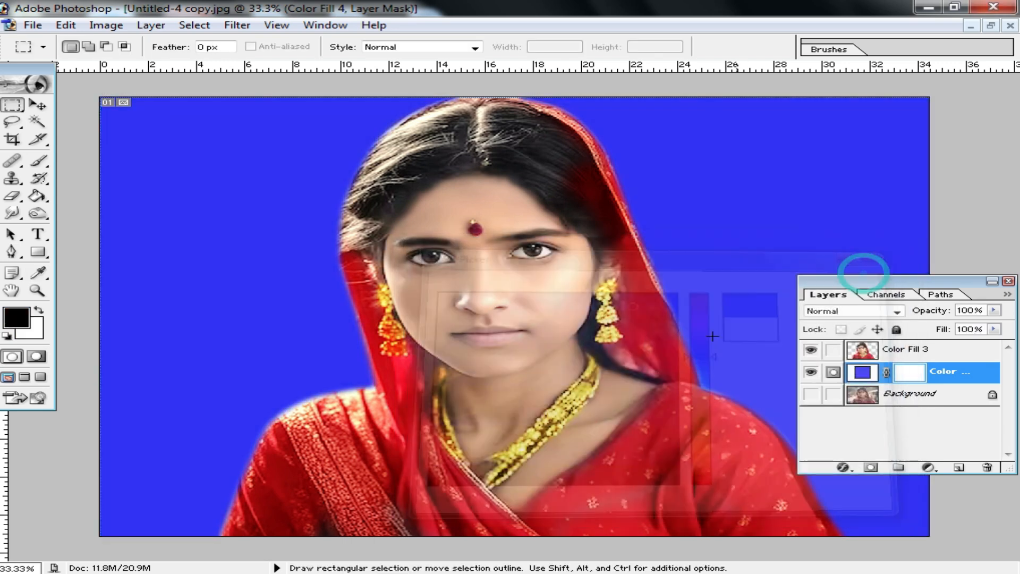
Change the background fill layer's color back to white
{"action": "key", "text": "alt+space"}
{"action": "left_click", "coordinate": [615, 353], "text": "alt"}
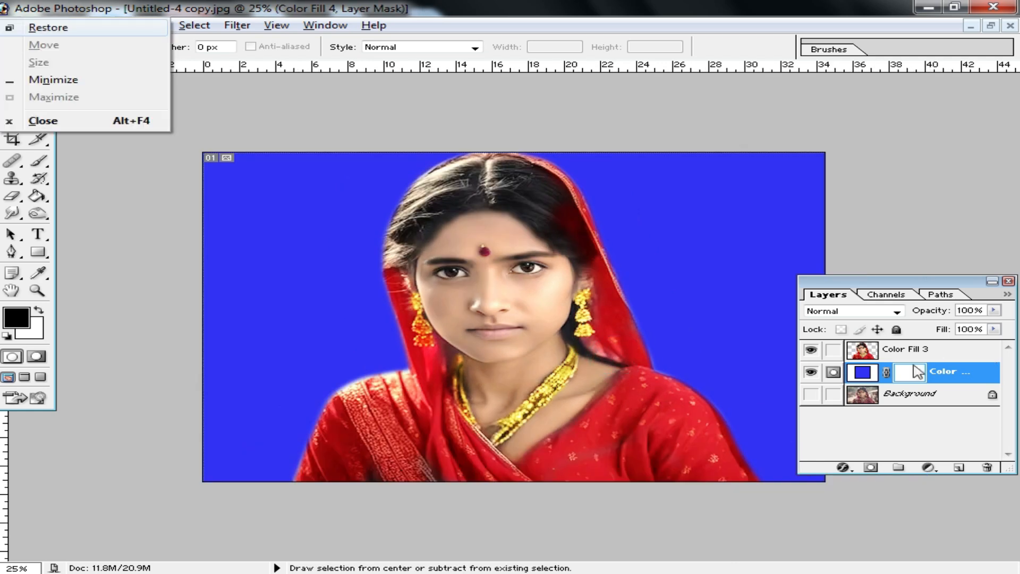
{"action": "double_click", "coordinate": [854, 371]}
{"action": "left_click", "coordinate": [512, 314]}
{"action": "left_click", "coordinate": [473, 301]}
{"action": "left_click", "coordinate": [437, 287]}
{"action": "left_click", "coordinate": [856, 275]}
{"action": "key", "text": "m"}
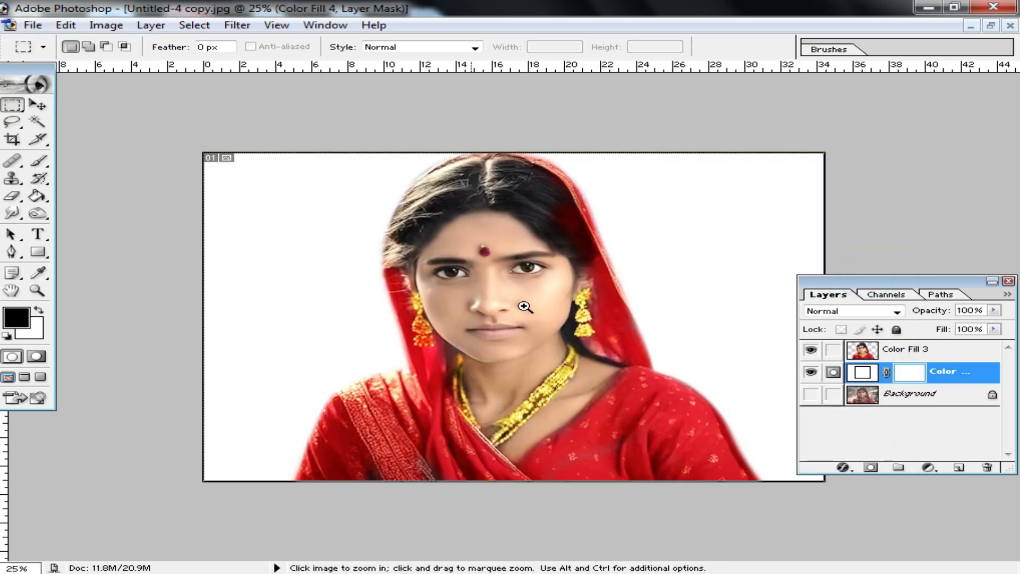
Examine the face and the soft cutout edges up close and across the full portrait on white
{"action": "left_click", "coordinate": [526, 304], "text": "ctrl"}
{"action": "left_click", "coordinate": [525, 304], "text": "ctrl"}
{"action": "left_click", "coordinate": [525, 302], "text": "ctrl"}
{"action": "left_click", "coordinate": [474, 303], "text": "alt"}
{"action": "left_click", "coordinate": [563, 291], "text": "alt"}
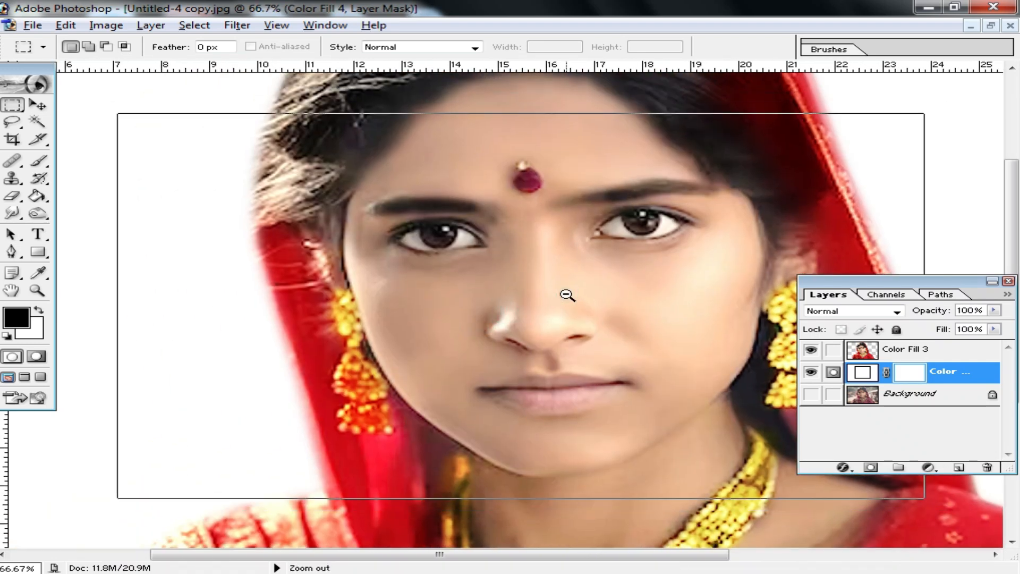
{"action": "left_click", "coordinate": [547, 294], "text": "alt"}
{"action": "left_click", "coordinate": [496, 363], "text": "alt"}
{"action": "scroll", "coordinate": [606, 357], "scroll_direction": "up", "scroll_amount": 3}
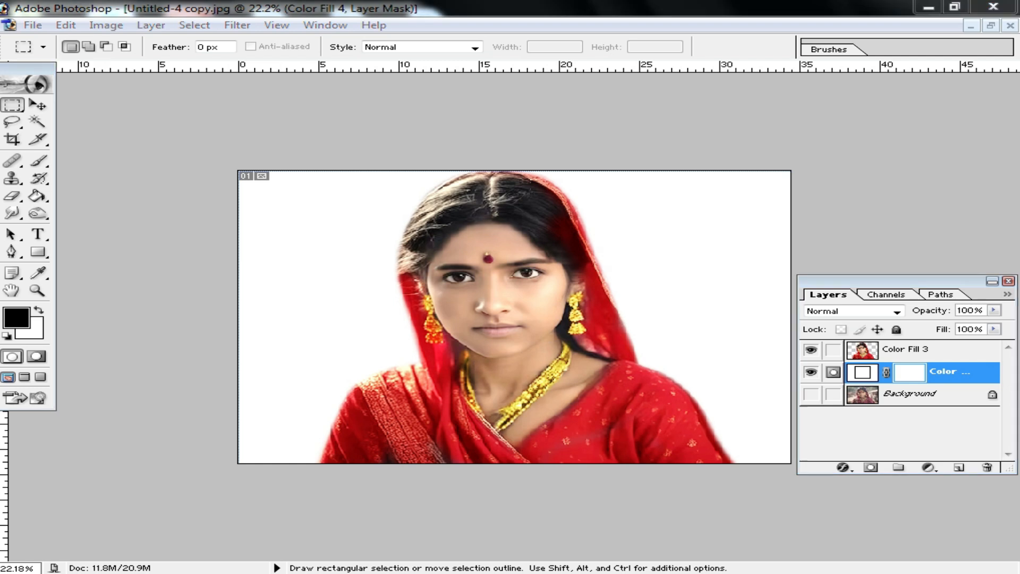
Switch to Windows Explorer and open the lakeside pavilion photo from the Sinary folder on STUDIO PHOTO (E:) in Photoshop
{"action": "key", "text": "super+e"}
{"action": "left_click", "coordinate": [115, 419]}
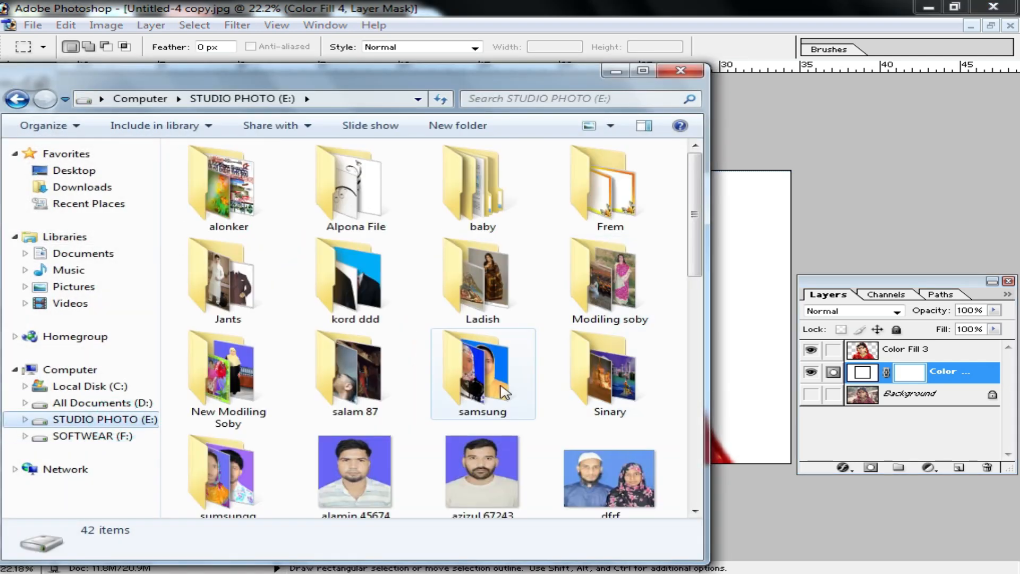
{"action": "double_click", "coordinate": [614, 381]}
{"action": "left_click_drag", "start_coordinate": [483, 458], "coordinate": [926, 204]}
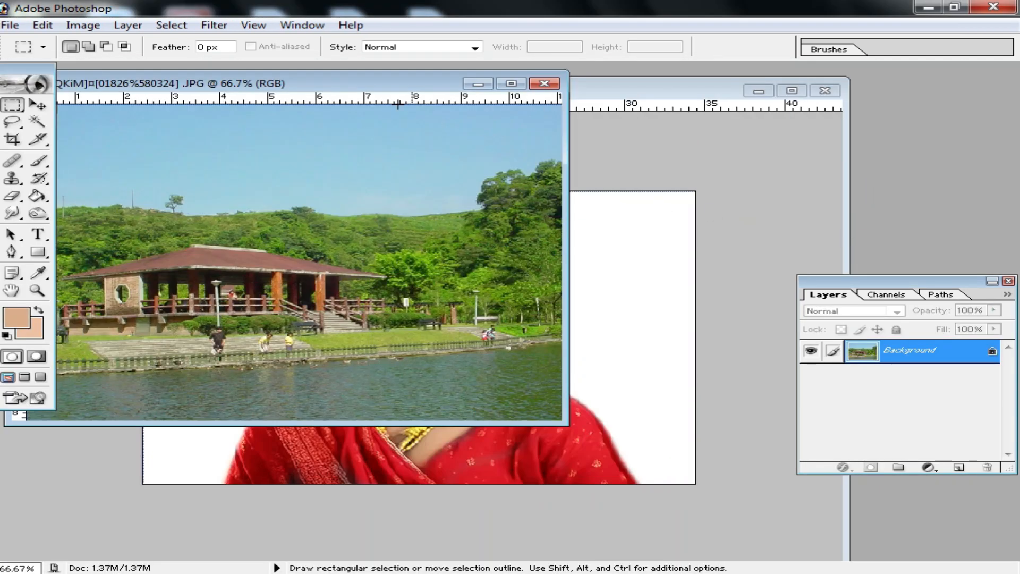
Arrange the two document windows and copy the lakeside photo into the portrait document between the cutout and the white fill
{"action": "left_click", "coordinate": [41, 104]}
{"action": "left_click_drag", "start_coordinate": [378, 78], "coordinate": [115, 151]}
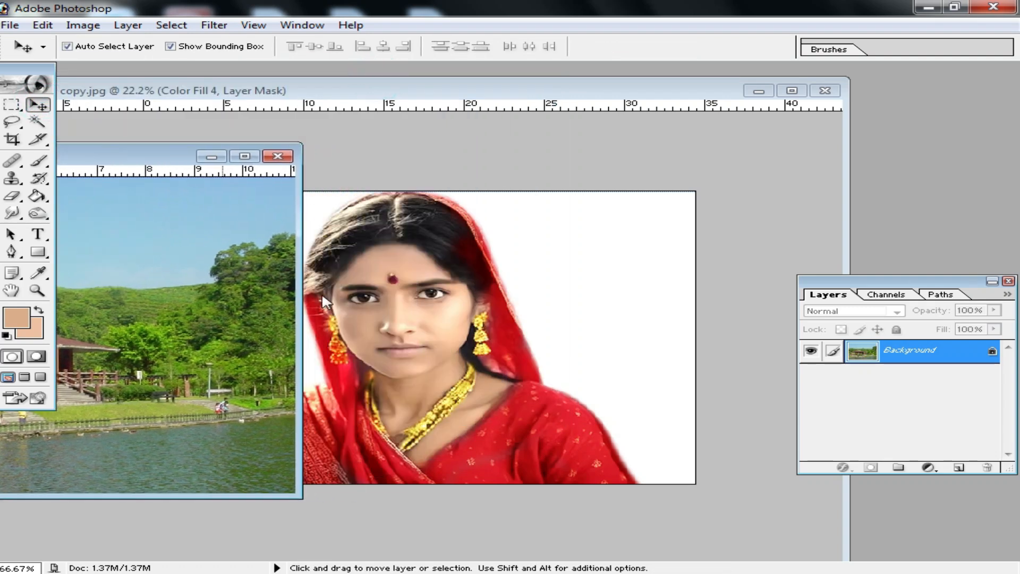
{"action": "left_click", "coordinate": [590, 365]}
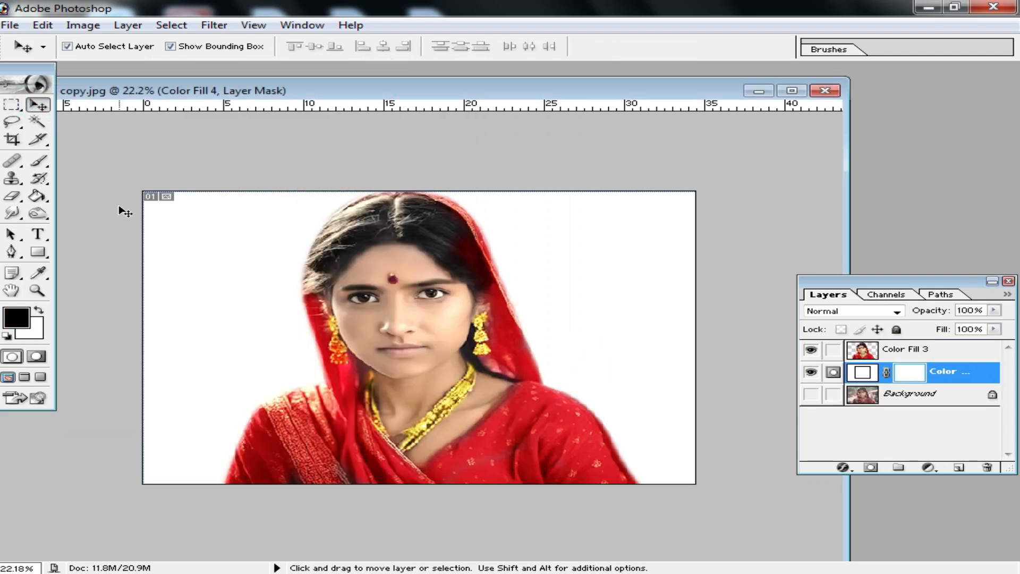
{"action": "left_click_drag", "start_coordinate": [320, 94], "coordinate": [582, 64]}
{"action": "left_click", "coordinate": [157, 271]}
{"action": "left_click_drag", "start_coordinate": [179, 317], "coordinate": [697, 275]}
Scale the lakeside photo layer to about 405% and position it to cover the whole canvas behind the woman
{"action": "left_click_drag", "start_coordinate": [791, 63], "coordinate": [602, 79]}
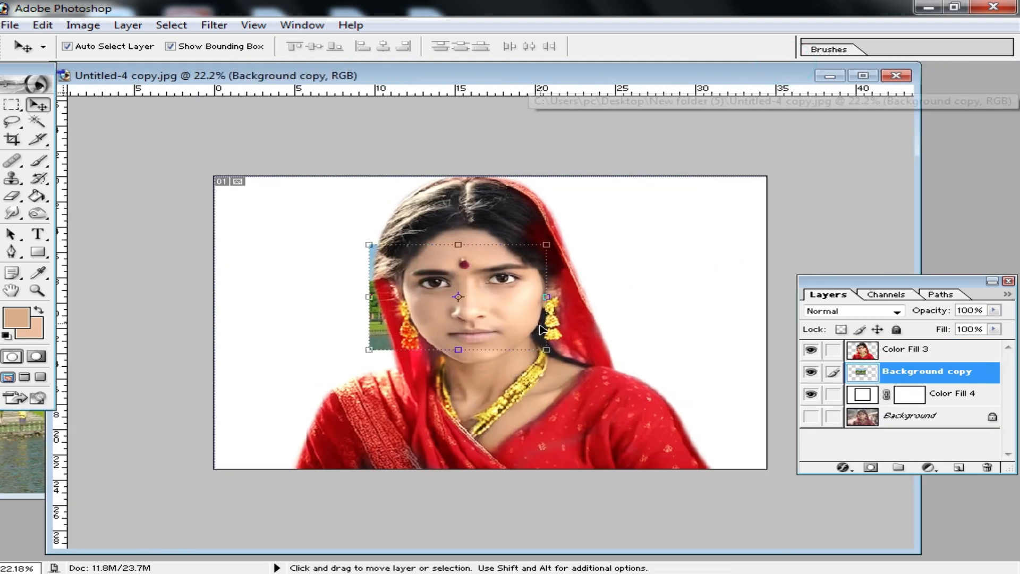
{"action": "left_click_drag", "start_coordinate": [547, 349], "coordinate": [842, 486]}
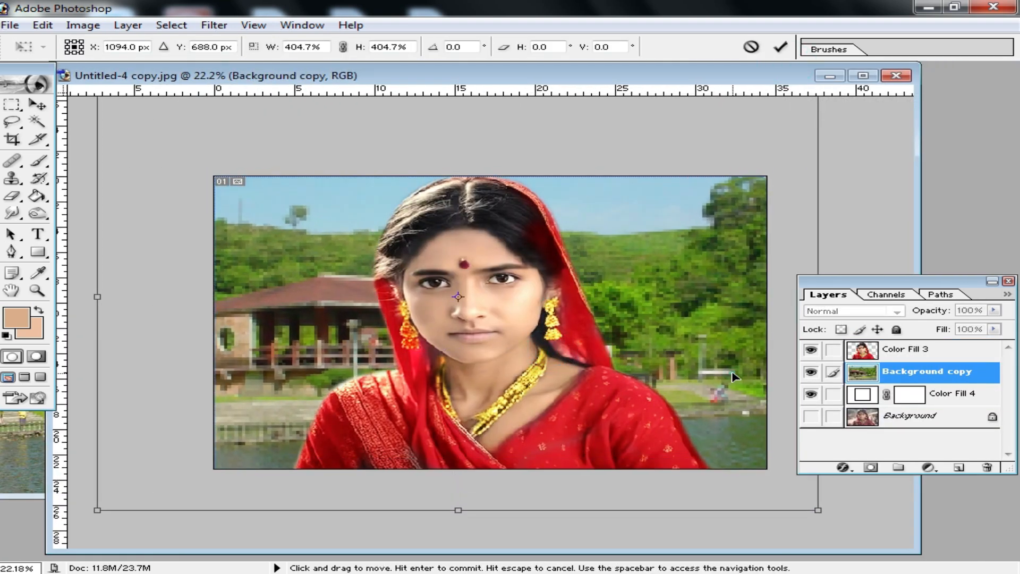
{"action": "key", "text": "Return"}
{"action": "left_click_drag", "start_coordinate": [668, 363], "coordinate": [672, 285]}
{"action": "key", "text": "ctrl+space"}
{"action": "left_click_drag", "start_coordinate": [763, 467], "coordinate": [230, 186]}
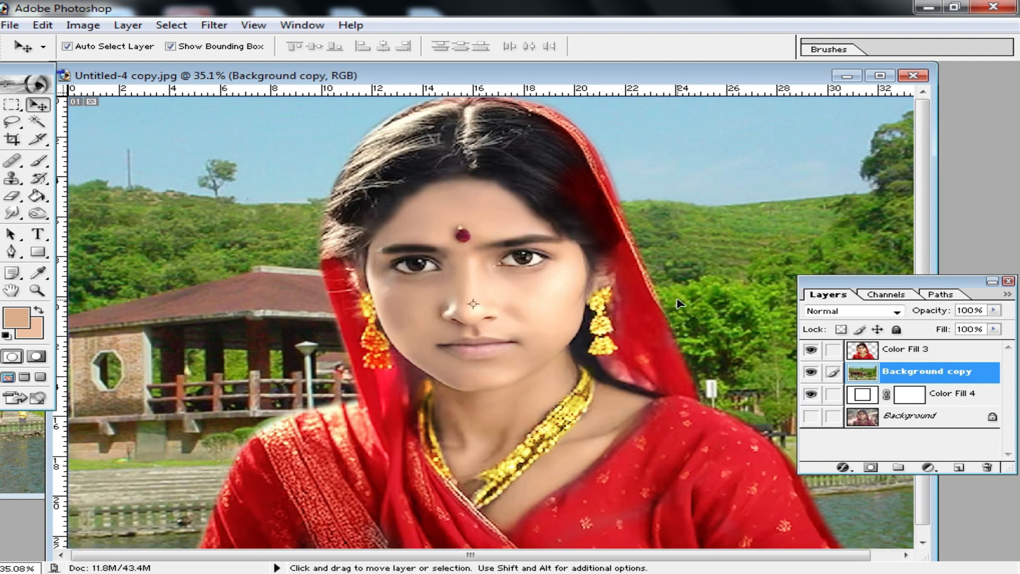
Apply Color Balance to the lakeside background layer, shifting the highlights toward blue by +82
{"action": "key", "text": "ctrl+b"}
{"action": "left_click", "coordinate": [789, 335]}
{"action": "left_click_drag", "start_coordinate": [777, 287], "coordinate": [854, 293]}
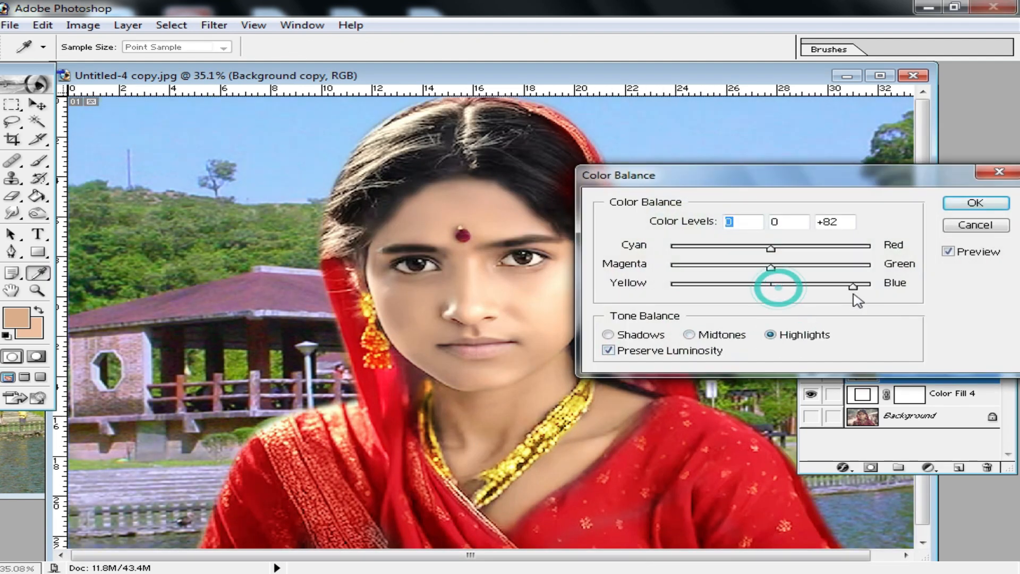
{"action": "left_click", "coordinate": [987, 208]}
{"action": "key", "text": "v"}
{"action": "key", "text": "ctrl+minus"}
{"action": "key", "text": "ctrl+minus"}
{"action": "key", "text": "ctrl+minus"}
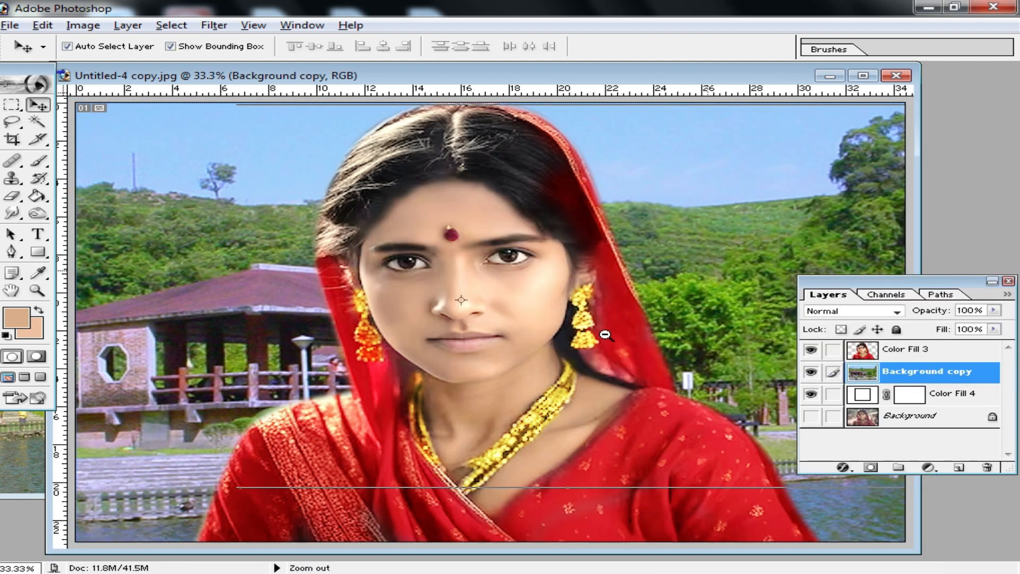
Maximize the portrait document and inspect the woman's face, cutout edges and the lakeside background up close and in full
{"action": "double_click", "coordinate": [621, 71]}
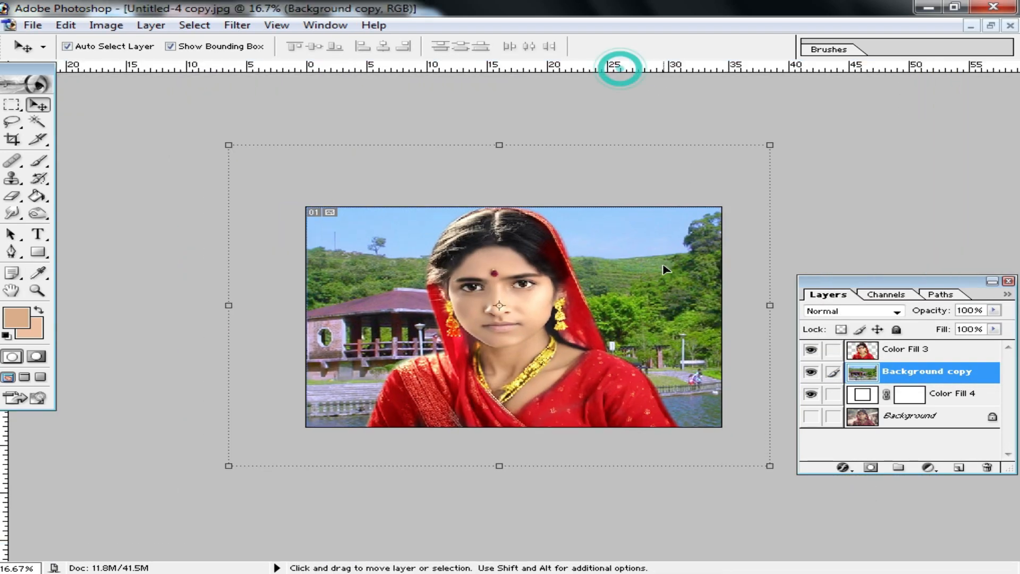
{"action": "scroll", "coordinate": [621, 369], "scroll_direction": "up", "scroll_amount": 2}
{"action": "scroll", "coordinate": [515, 338], "scroll_direction": "up", "scroll_amount": 1}
{"action": "left_click", "coordinate": [514, 319], "text": "ctrl"}
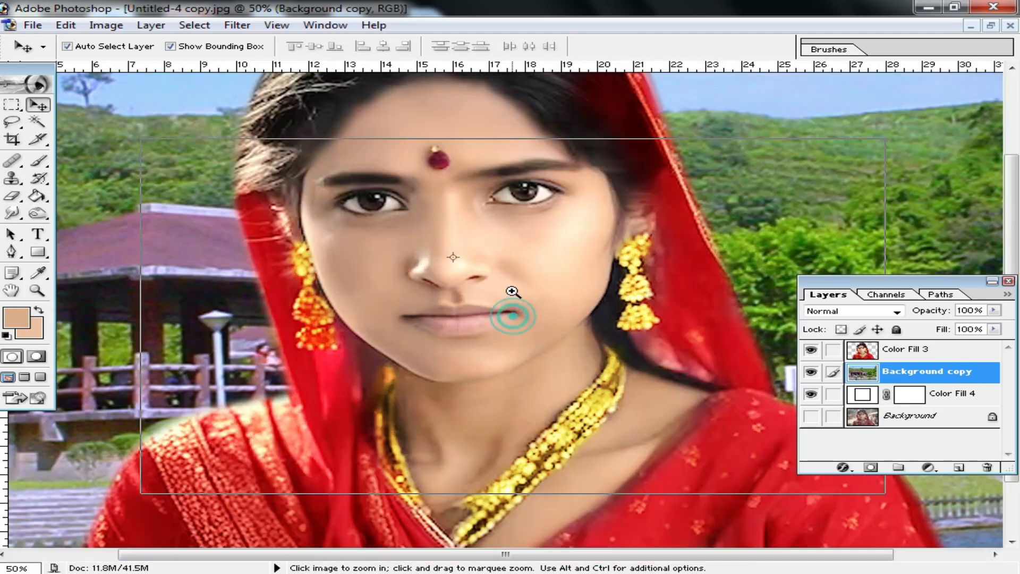
{"action": "left_click", "coordinate": [514, 299], "text": "ctrl"}
{"action": "left_click", "coordinate": [513, 294], "text": "ctrl"}
{"action": "left_click", "coordinate": [458, 288], "text": "alt"}
{"action": "left_click", "coordinate": [459, 287], "text": "alt"}
{"action": "left_click", "coordinate": [490, 299]}
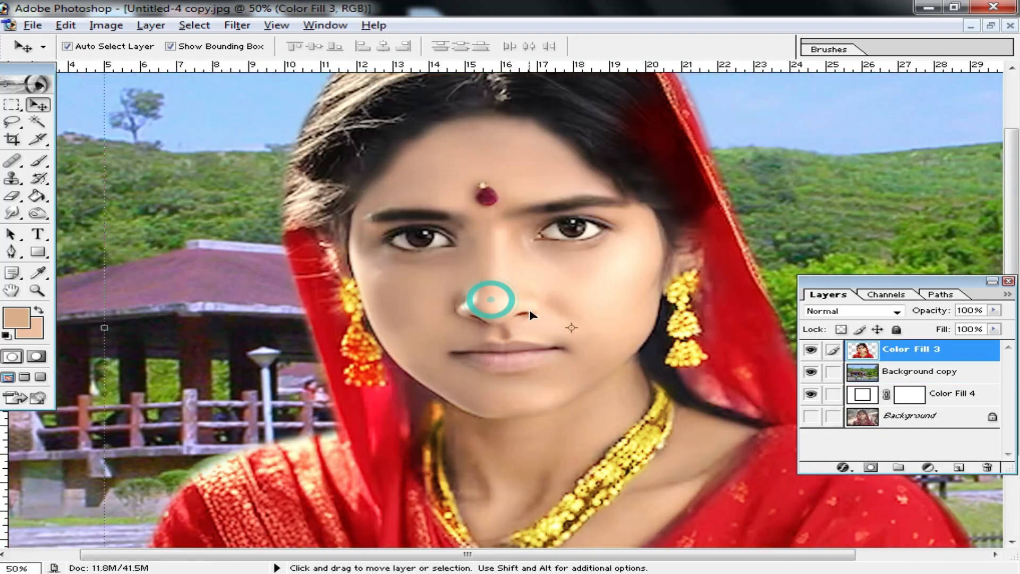
{"action": "left_click", "coordinate": [559, 367], "text": "alt"}
{"action": "left_click", "coordinate": [558, 362], "text": "alt"}
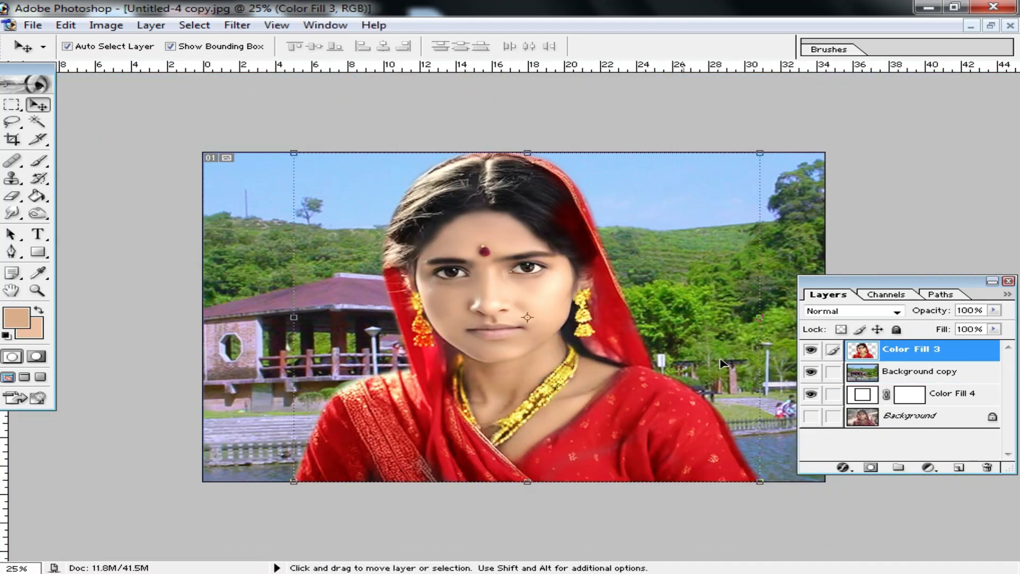
{"action": "scroll", "coordinate": [855, 403], "scroll_direction": "up", "scroll_amount": 2}
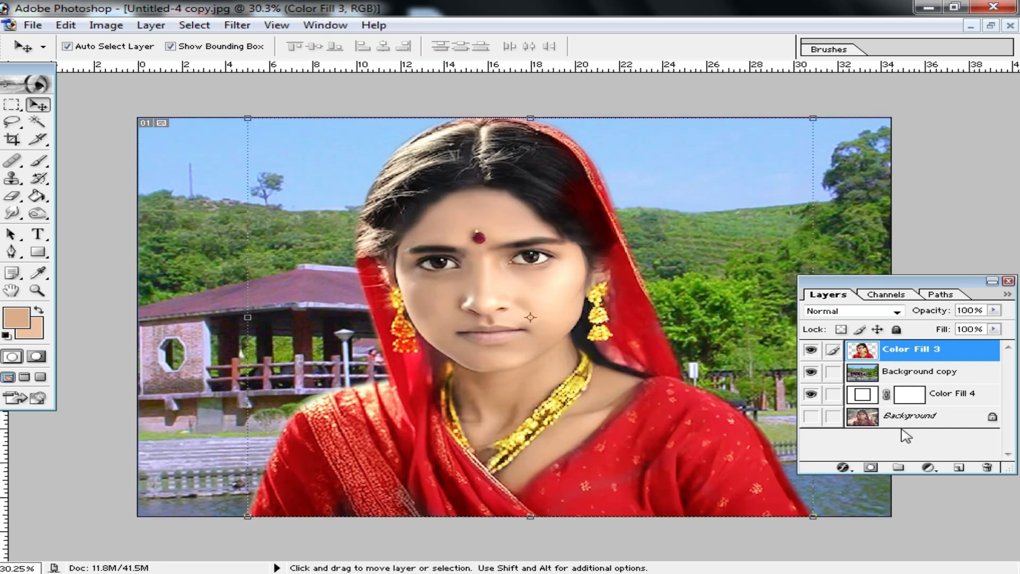
Merge the visible layers, turn on the original Background layer and toggle the merged layer to compare before and after
{"action": "key", "text": "ctrl+shift+e"}
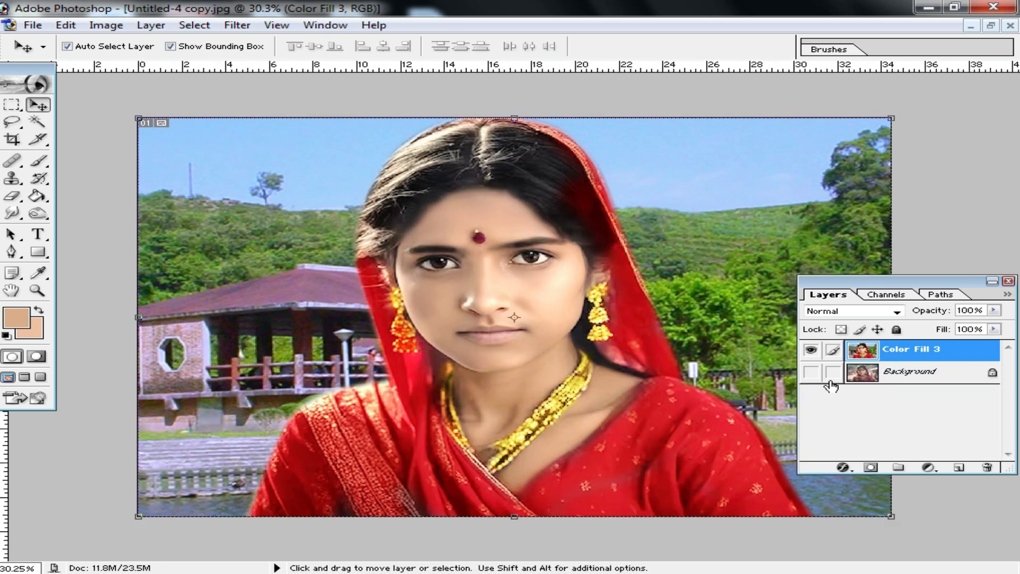
{"action": "left_click", "coordinate": [811, 372], "text": "alt"}
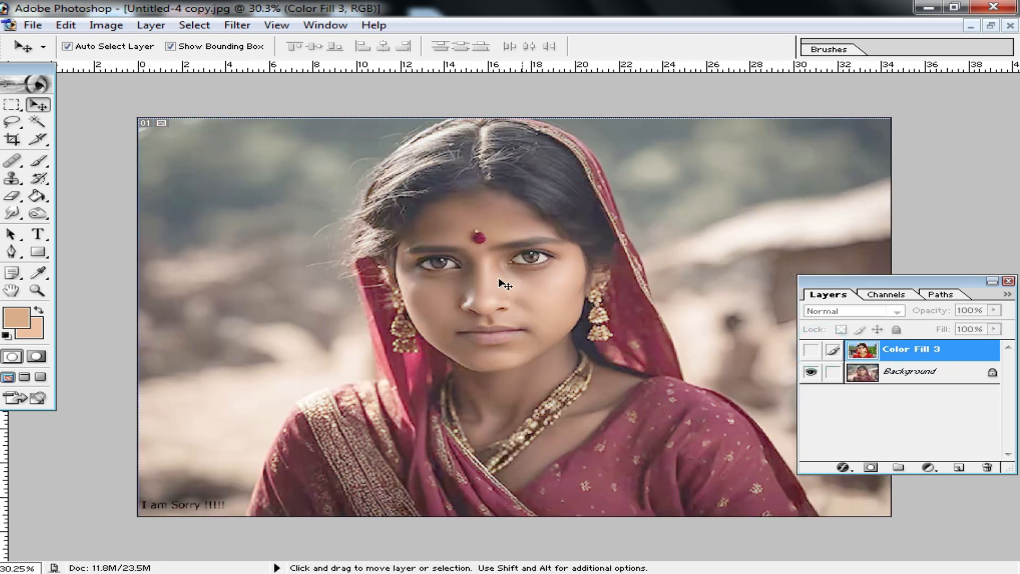
{"action": "left_click", "coordinate": [811, 350]}
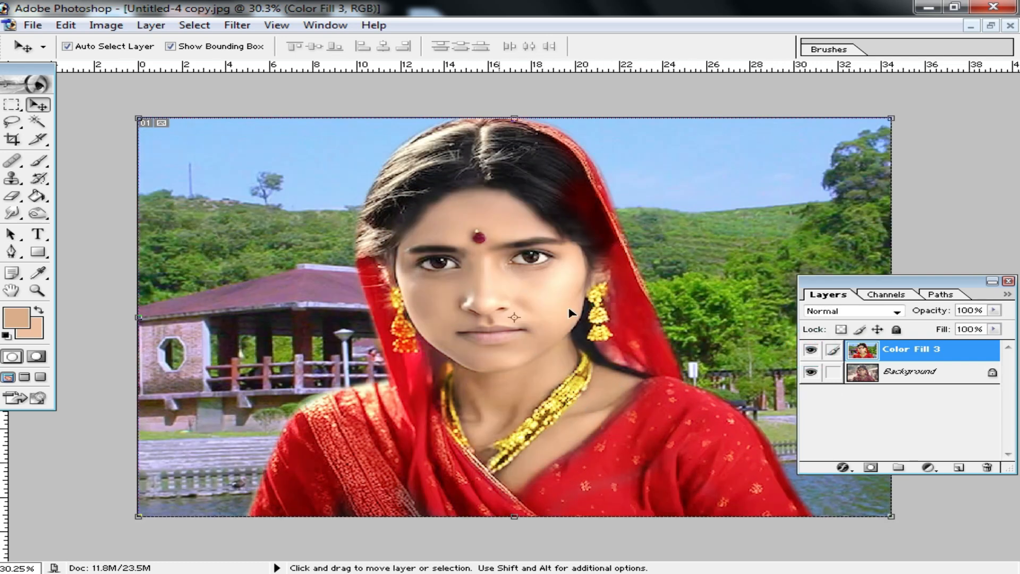
Apply the Imagenomic Noiseware Professional filter to the merged layer with its Default settings to smooth the skin
{"action": "left_click", "coordinate": [537, 312]}
{"action": "left_click", "coordinate": [483, 312]}
{"action": "left_click", "coordinate": [492, 317]}
{"action": "left_click", "coordinate": [520, 320]}
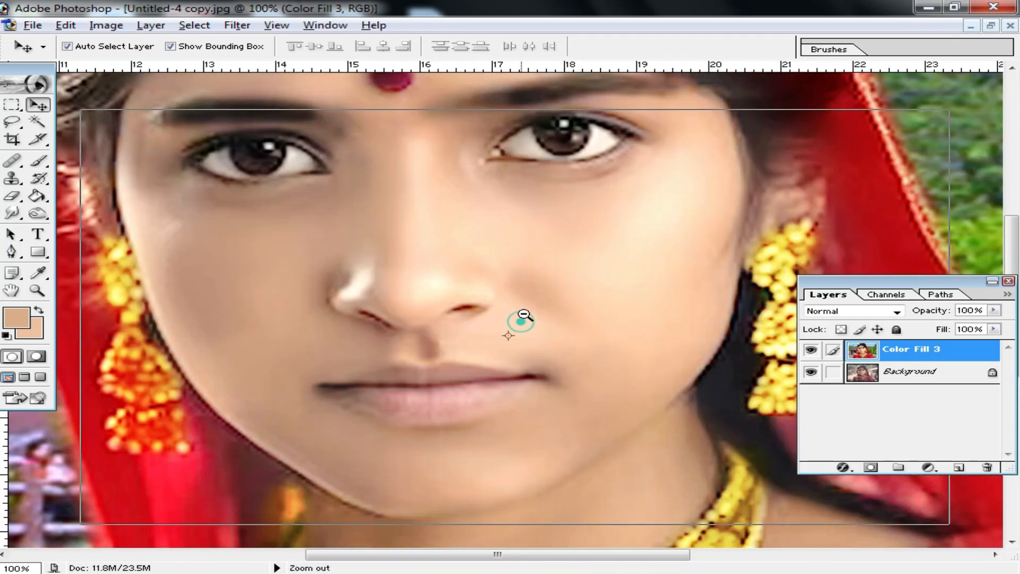
{"action": "left_click", "coordinate": [237, 25]}
{"action": "left_click", "coordinate": [335, 446]}
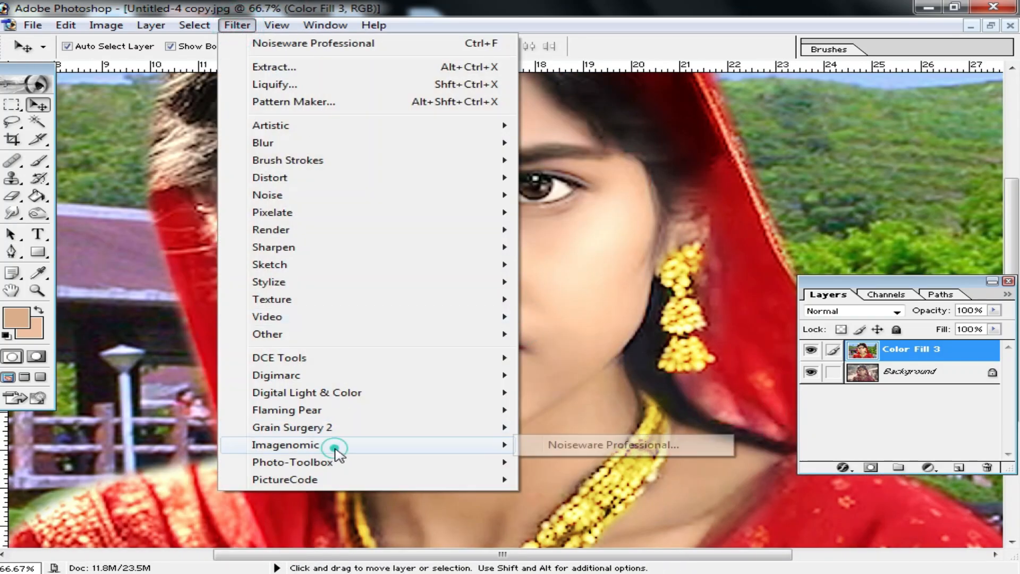
{"action": "left_click", "coordinate": [611, 445]}
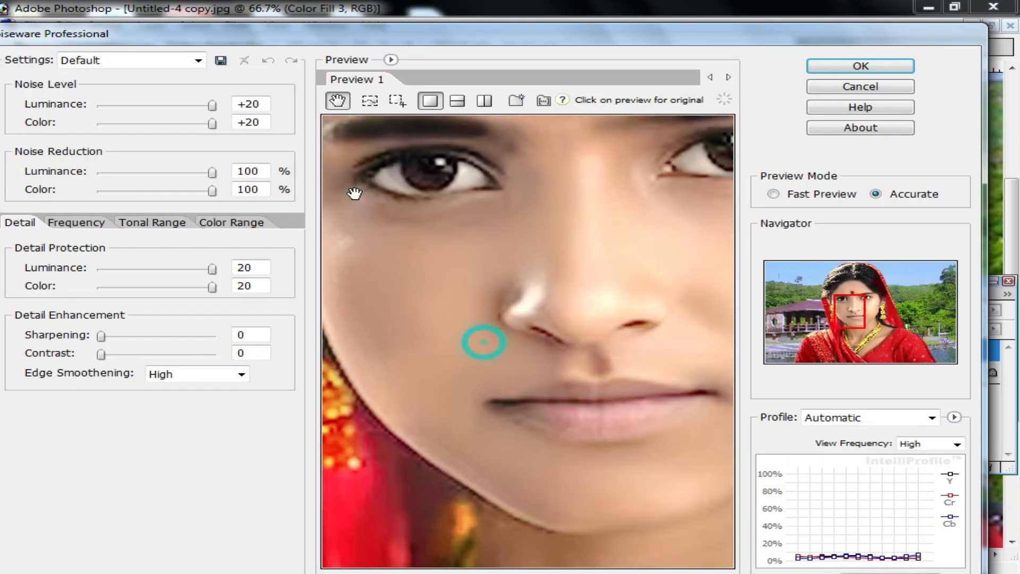
{"action": "left_click", "coordinate": [859, 68]}
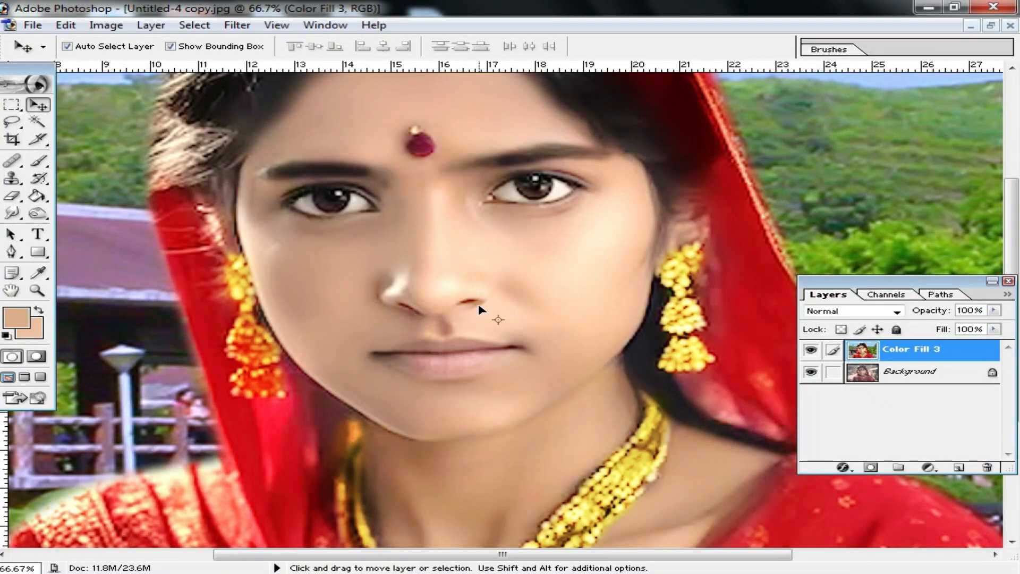
Examine the smoothed skin up close and across the whole composite
{"action": "left_click", "coordinate": [560, 294]}
{"action": "left_click", "coordinate": [562, 294], "text": "ctrl"}
{"action": "left_click_drag", "start_coordinate": [542, 416], "coordinate": [640, 96]}
{"action": "left_click", "coordinate": [590, 248], "text": "alt"}
{"action": "left_click", "coordinate": [509, 291], "text": "alt"}
{"action": "left_click", "coordinate": [485, 337], "text": "alt"}
{"action": "left_click", "coordinate": [496, 353], "text": "alt"}
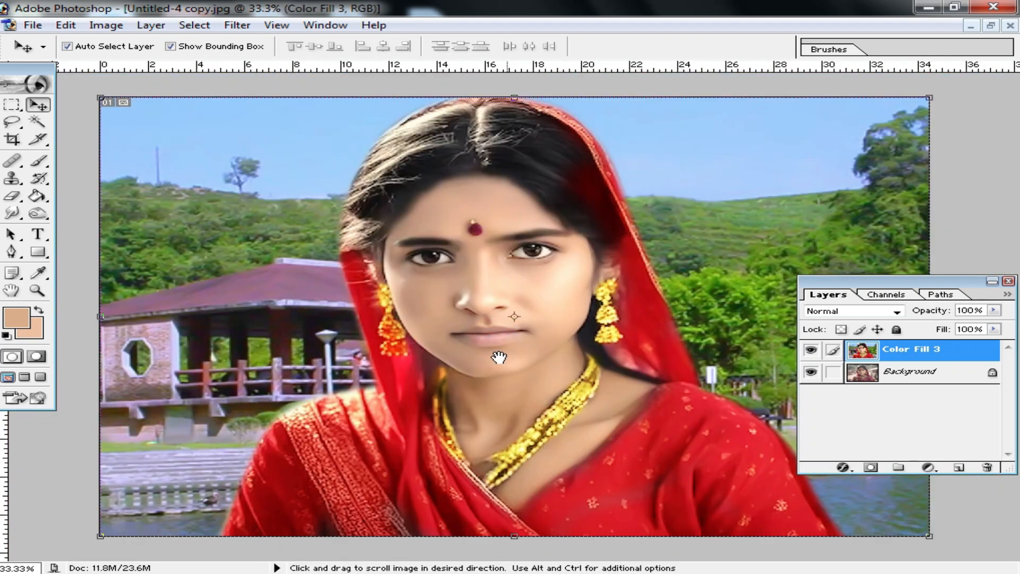
Set the foreground color to red and add a new empty layer above the merged portrait for the lip color
{"action": "left_click", "coordinate": [504, 315]}
{"action": "left_click", "coordinate": [500, 323], "text": "ctrl"}
{"action": "left_click", "coordinate": [494, 329], "text": "ctrl"}
{"action": "left_click", "coordinate": [519, 242], "text": "ctrl"}
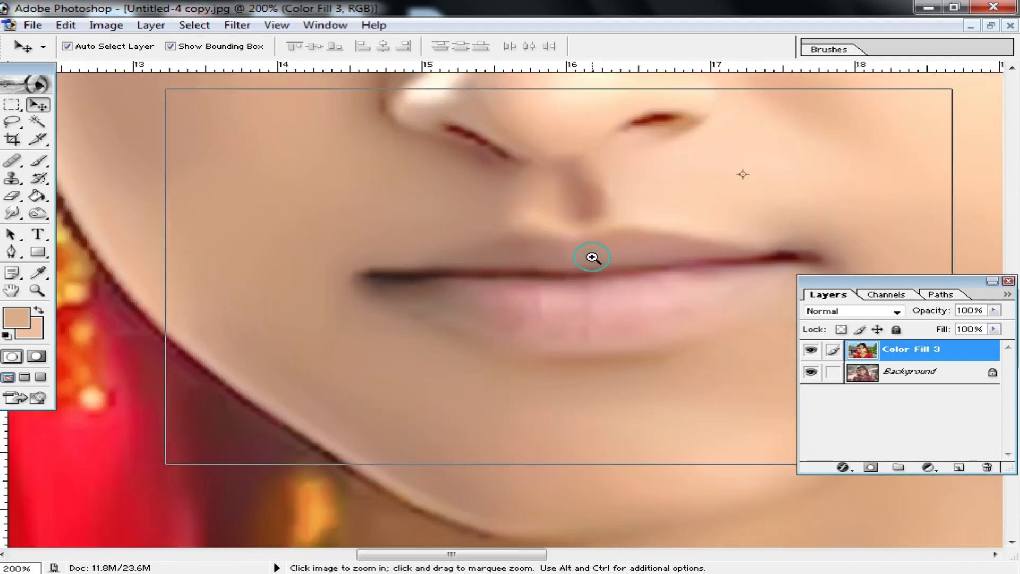
{"action": "left_click", "coordinate": [593, 254], "text": "ctrl"}
{"action": "left_click_drag", "start_coordinate": [553, 356], "coordinate": [521, 296]}
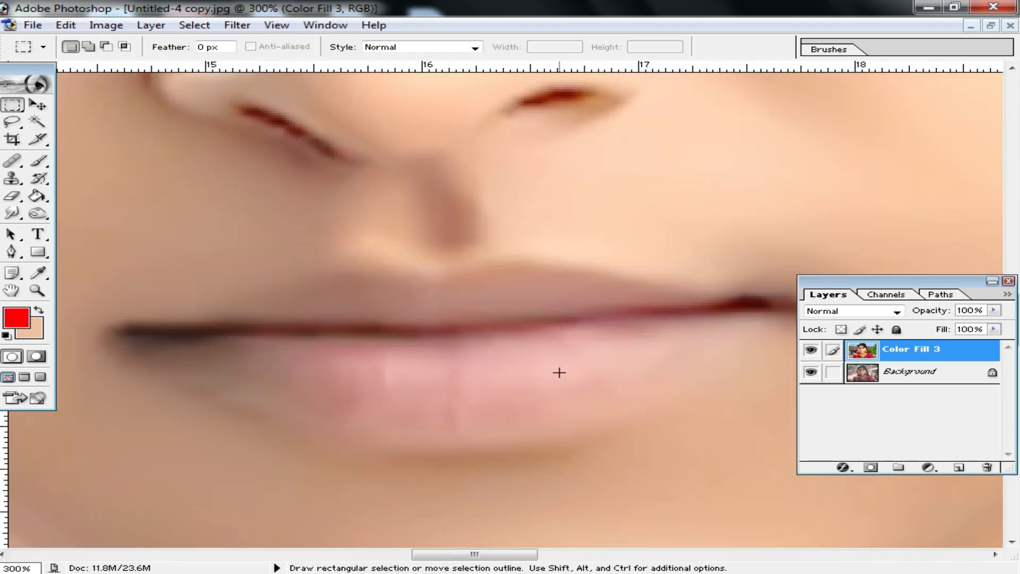
{"action": "left_click", "coordinate": [559, 371], "text": "ctrl+alt"}
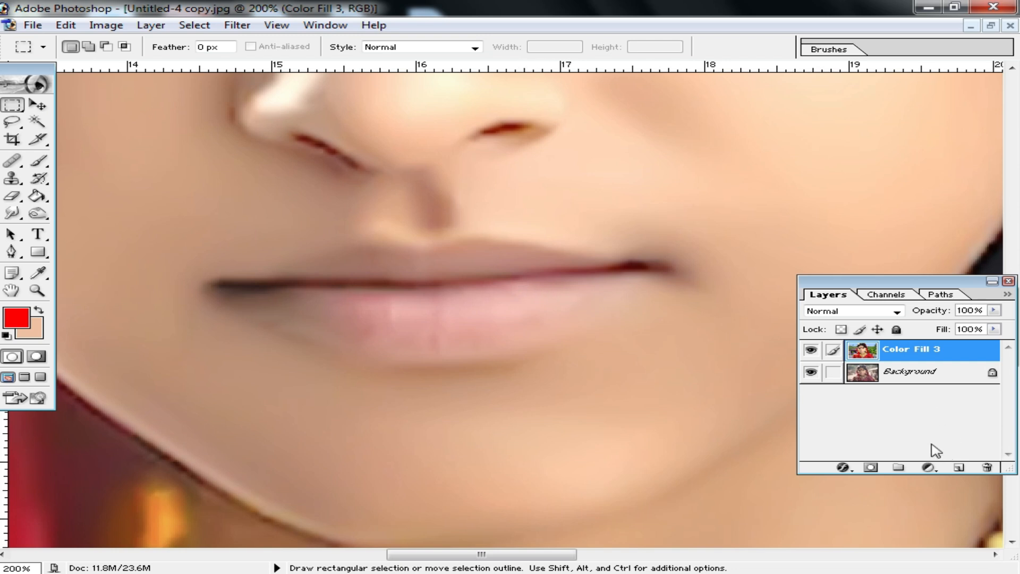
{"action": "key", "text": "p"}
{"action": "left_click", "coordinate": [959, 468]}
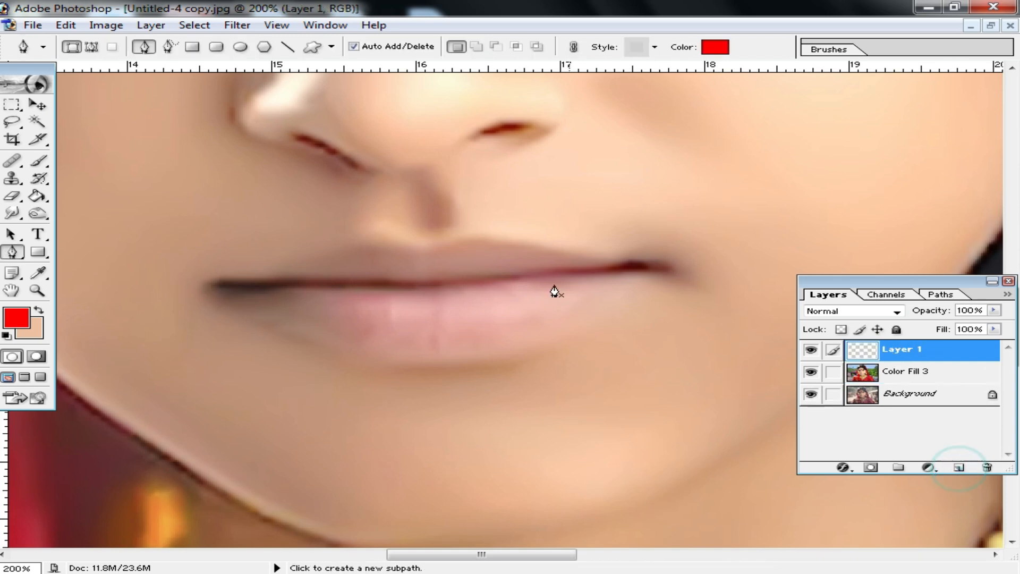
Trace a closed Pen path around the woman's upper and lower lips, using the Paths mode
{"action": "left_click", "coordinate": [89, 46]}
{"action": "left_click", "coordinate": [588, 262], "text": "ctrl"}
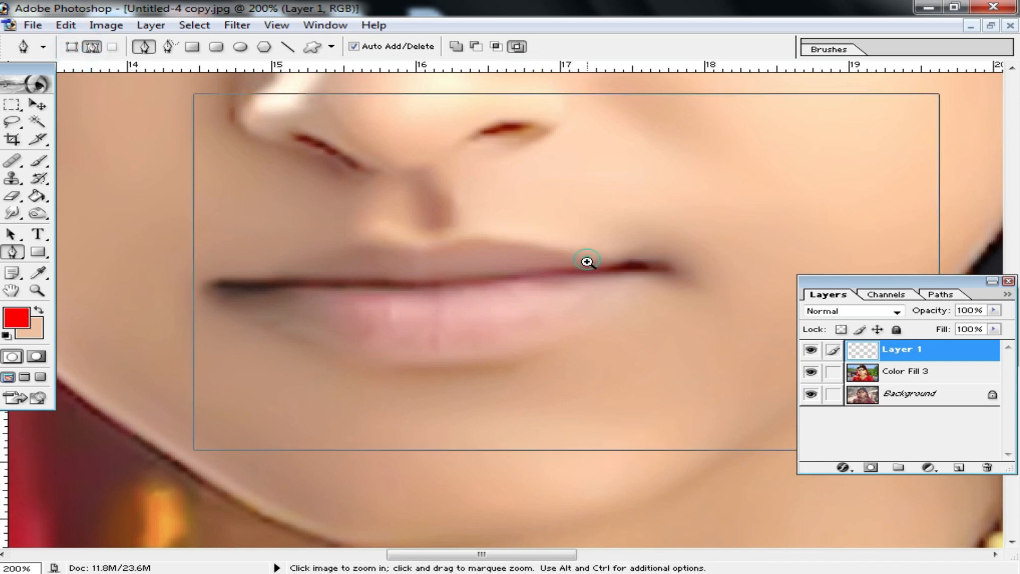
{"action": "left_click_drag", "start_coordinate": [265, 304], "coordinate": [342, 292]}
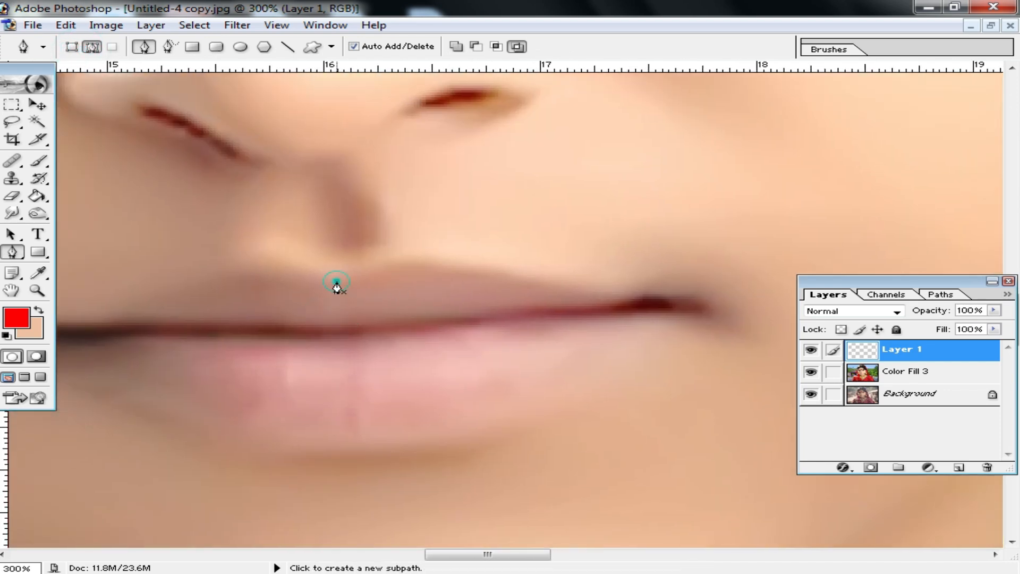
{"action": "left_click", "coordinate": [336, 281]}
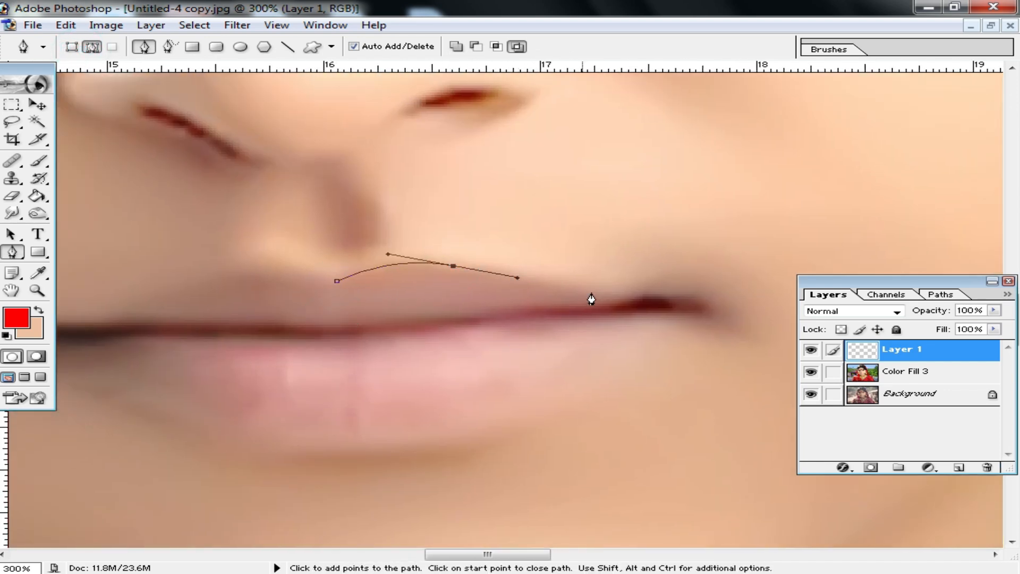
{"action": "left_click", "coordinate": [682, 307]}
{"action": "left_click_drag", "start_coordinate": [503, 412], "coordinate": [577, 374]}
{"action": "left_click_drag", "start_coordinate": [451, 379], "coordinate": [544, 375]}
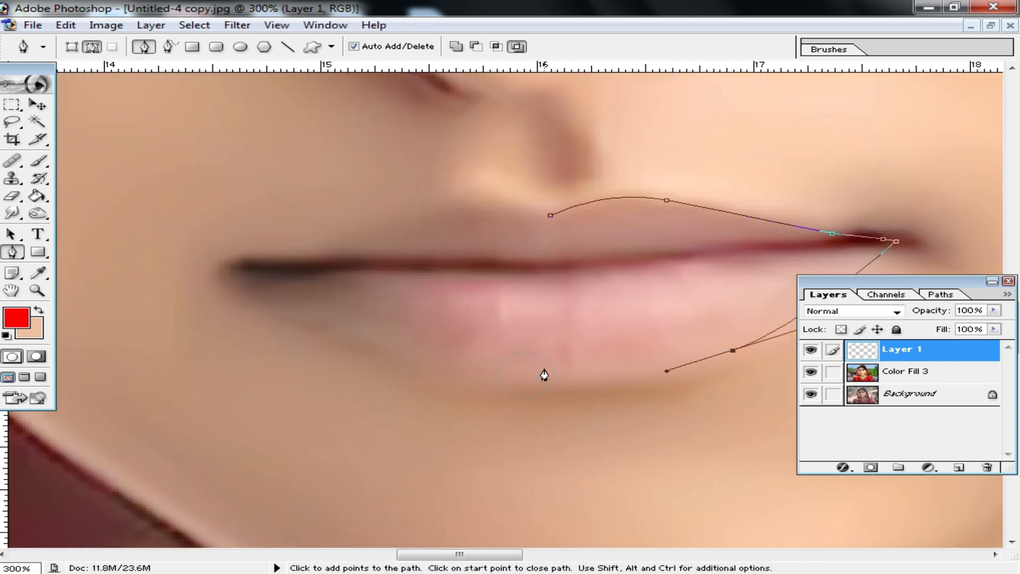
{"action": "left_click_drag", "start_coordinate": [374, 345], "coordinate": [328, 325]}
{"action": "left_click", "coordinate": [295, 317]}
{"action": "left_click_drag", "start_coordinate": [364, 288], "coordinate": [416, 270]}
{"action": "key", "text": "ctrl+alt+z"}
{"action": "left_click_drag", "start_coordinate": [577, 263], "coordinate": [506, 355]}
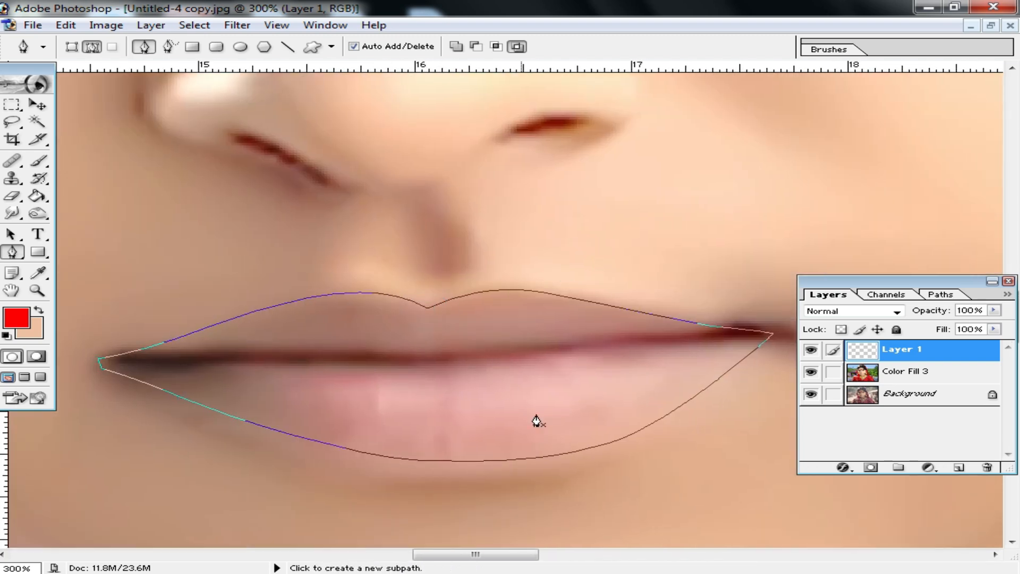
Convert the lip path into a selection
{"action": "scroll", "coordinate": [546, 400], "scroll_direction": "down", "scroll_amount": 3}
{"action": "right_click", "coordinate": [495, 273]}
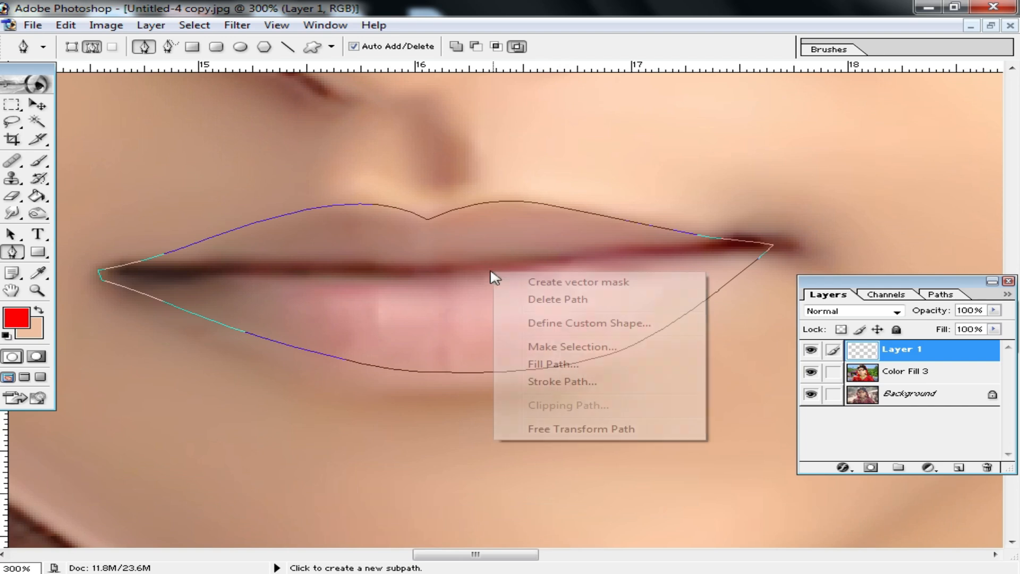
{"action": "left_click", "coordinate": [596, 346]}
{"action": "left_click", "coordinate": [606, 229]}
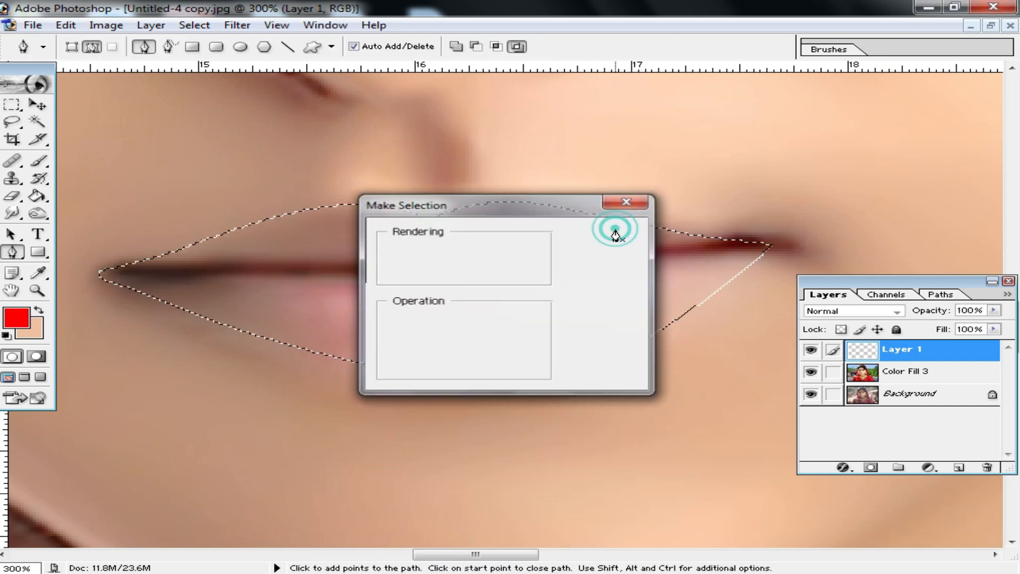
{"action": "scroll", "coordinate": [547, 308], "scroll_direction": "up", "scroll_amount": 1}
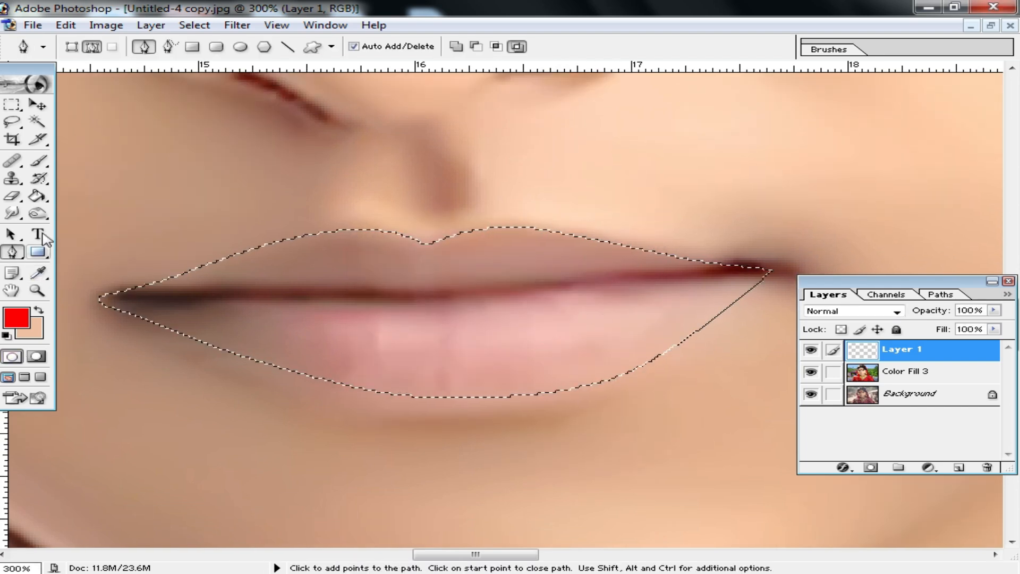
Fill the lip selection with red using the Paint Bucket and set the new layer's blend mode to Soft Light
{"action": "left_click", "coordinate": [40, 199]}
{"action": "left_click", "coordinate": [40, 200]}
{"action": "left_click", "coordinate": [106, 214]}
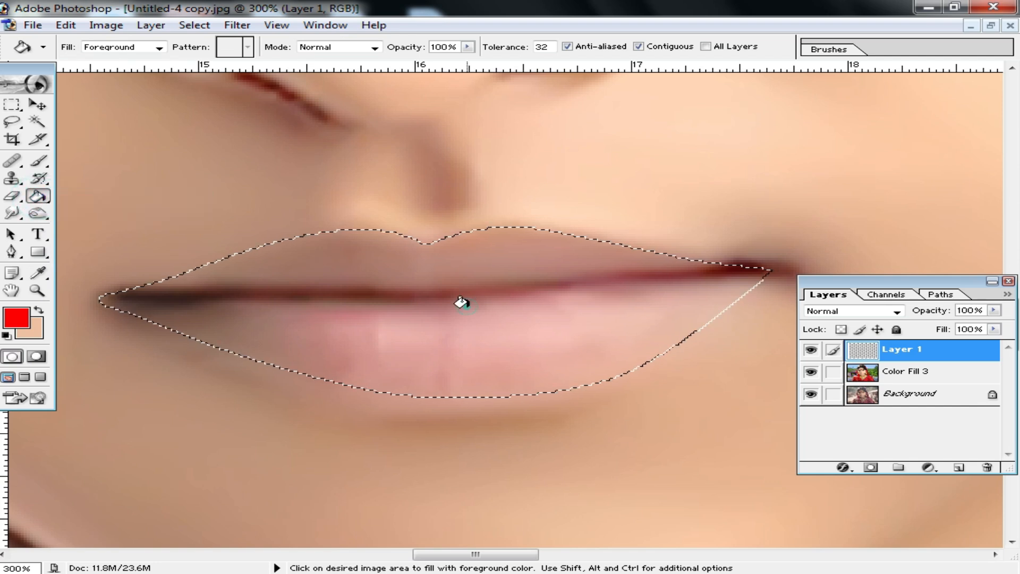
{"action": "left_click", "coordinate": [460, 302]}
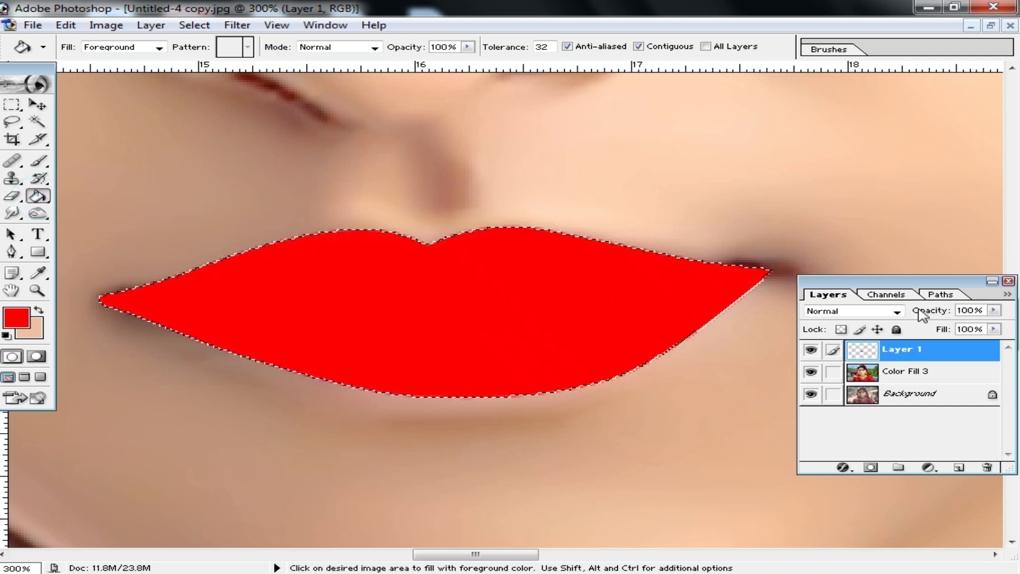
{"action": "left_click", "coordinate": [897, 311]}
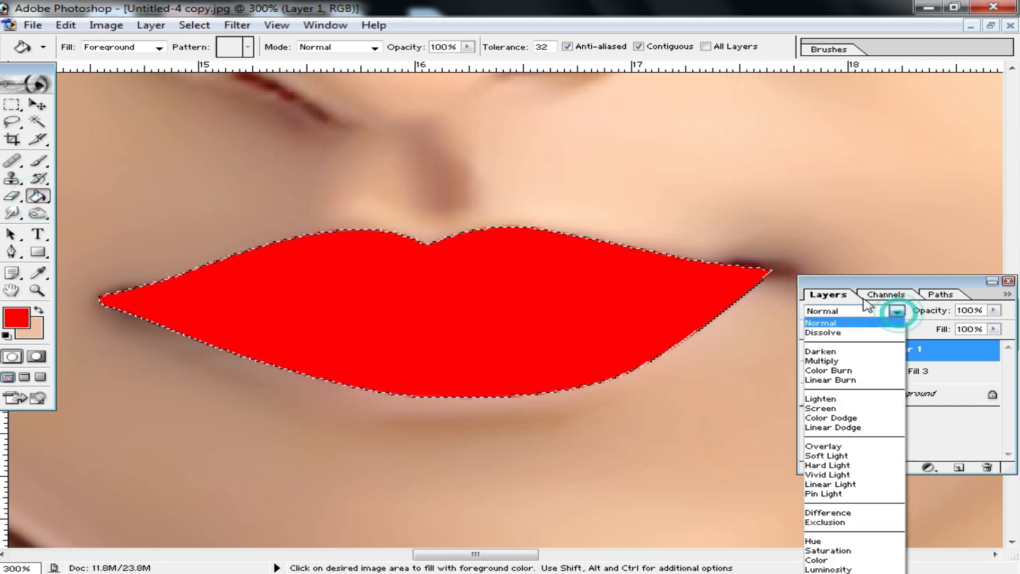
{"action": "left_click", "coordinate": [843, 457]}
Apply a Gaussian Blur with a 46.7-pixel radius to the selected lip color and clear the selection
{"action": "left_click", "coordinate": [12, 105]}
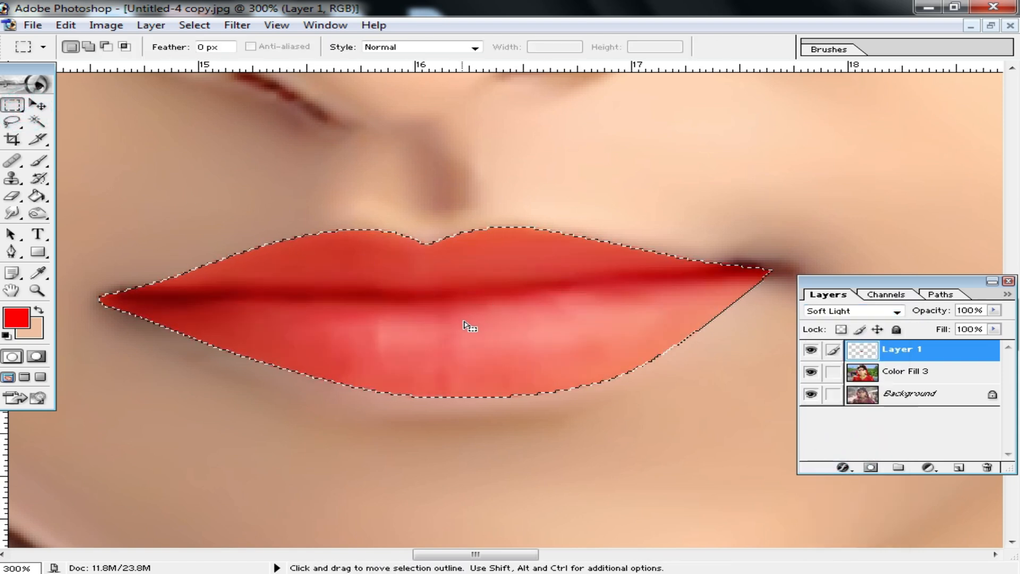
{"action": "left_click", "coordinate": [237, 25]}
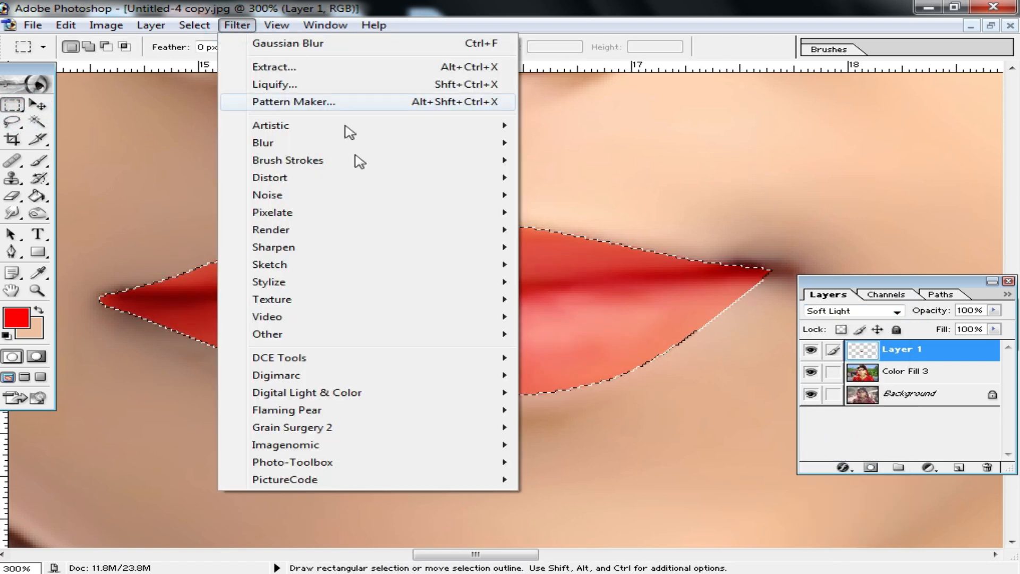
{"action": "mouse_move", "coordinate": [327, 143]}
{"action": "left_click", "coordinate": [610, 176]}
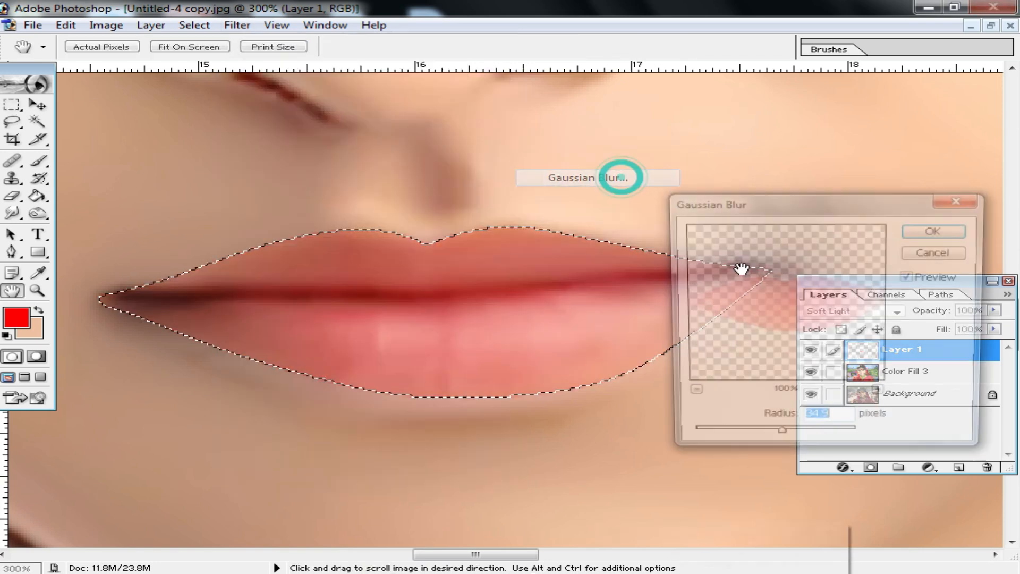
{"action": "left_click_drag", "start_coordinate": [778, 440], "coordinate": [790, 440]}
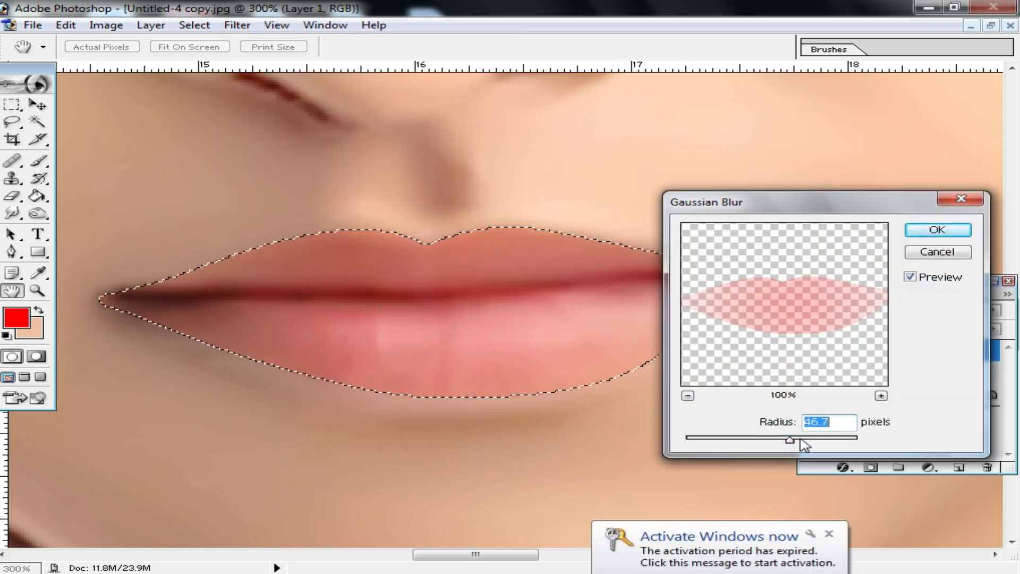
{"action": "left_click", "coordinate": [947, 233]}
{"action": "left_click", "coordinate": [38, 105]}
{"action": "left_click", "coordinate": [211, 141]}
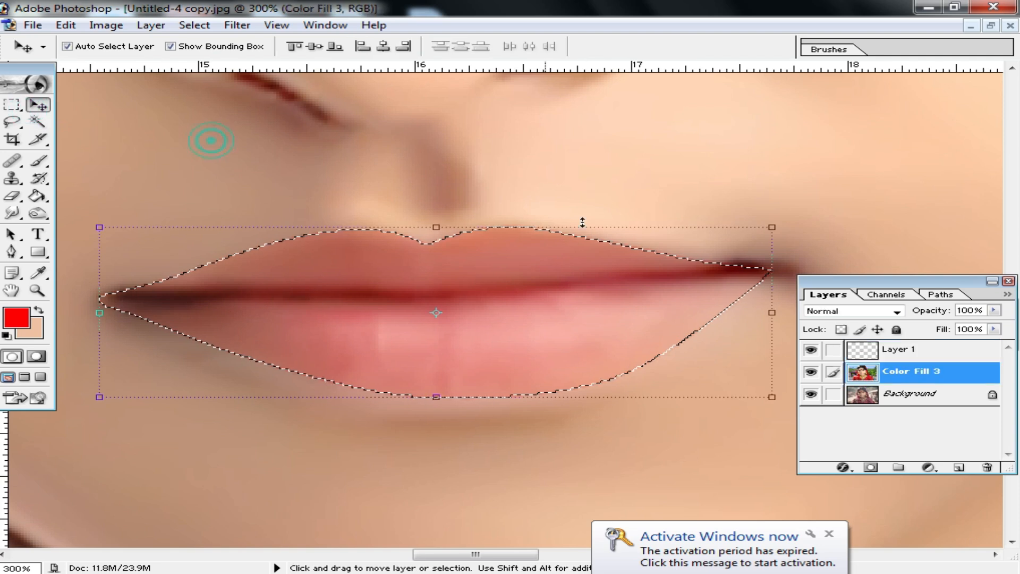
{"action": "left_click", "coordinate": [15, 110]}
{"action": "left_click", "coordinate": [128, 137]}
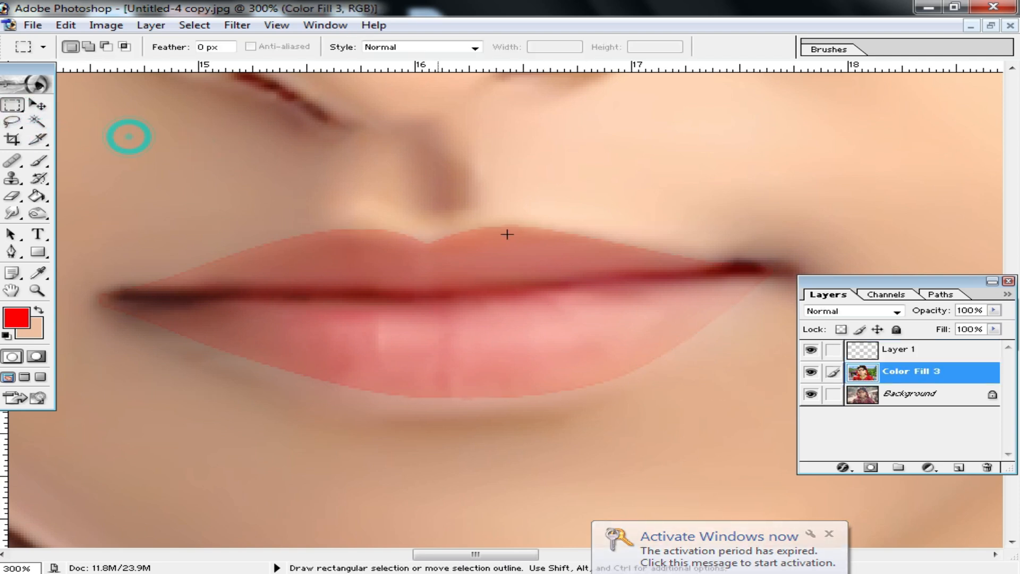
Soften the edges of the lip color layer with a 0.7-pixel Gaussian Blur
{"action": "left_click", "coordinate": [548, 319], "text": "alt"}
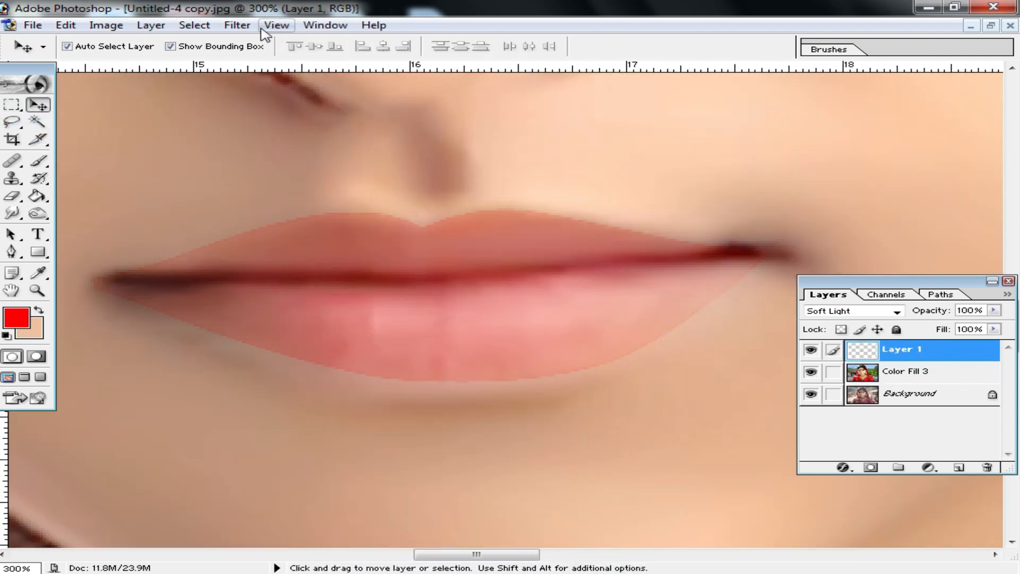
{"action": "left_click", "coordinate": [237, 25]}
{"action": "left_click", "coordinate": [291, 141]}
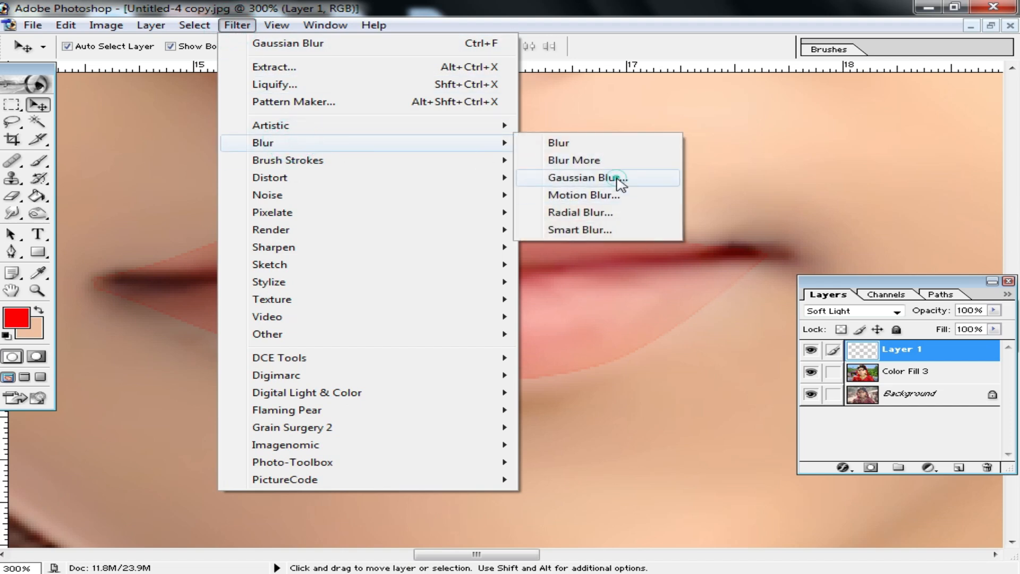
{"action": "left_click", "coordinate": [621, 178]}
{"action": "left_click_drag", "start_coordinate": [789, 437], "coordinate": [691, 439]}
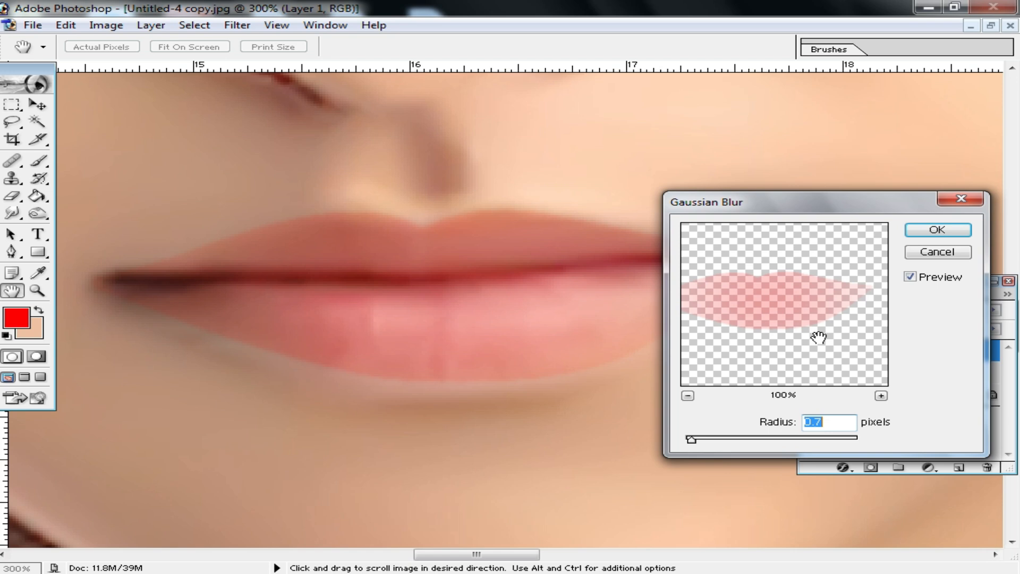
{"action": "left_click", "coordinate": [927, 232]}
{"action": "left_click", "coordinate": [926, 353]}
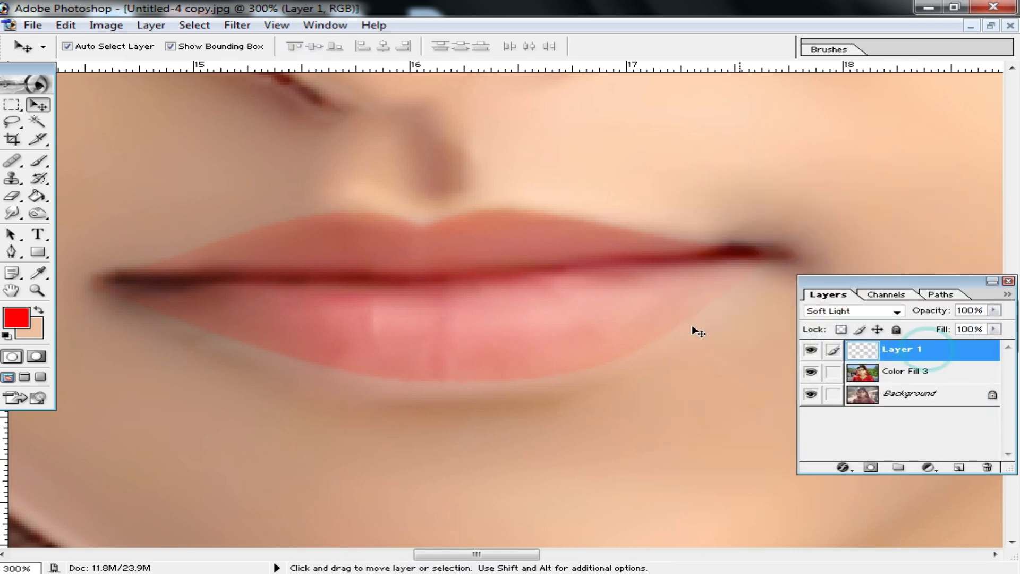
Flatten all layers into a single Background layer and view the whole finished portrait
{"action": "left_click", "coordinate": [574, 340], "text": "alt"}
{"action": "left_click", "coordinate": [510, 304], "text": "alt"}
{"action": "left_click", "coordinate": [511, 304], "text": "alt"}
{"action": "left_click", "coordinate": [508, 301], "text": "alt"}
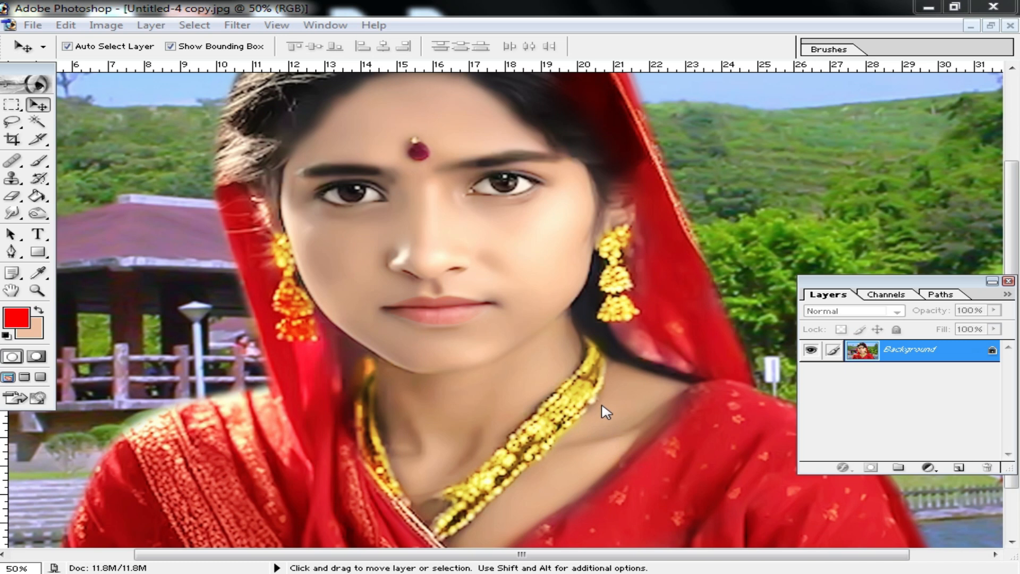
{"action": "left_click", "coordinate": [603, 378], "text": "alt"}
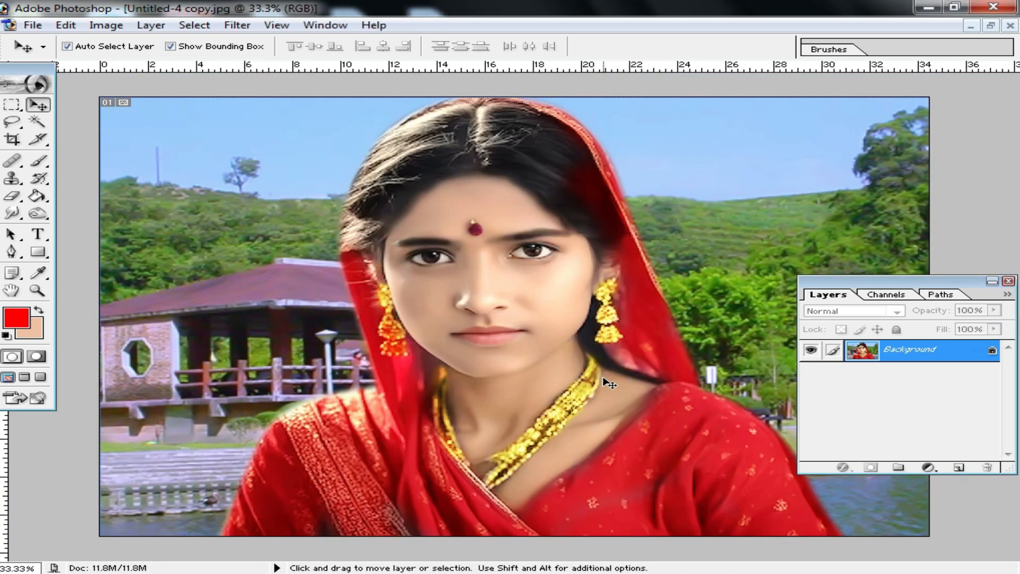